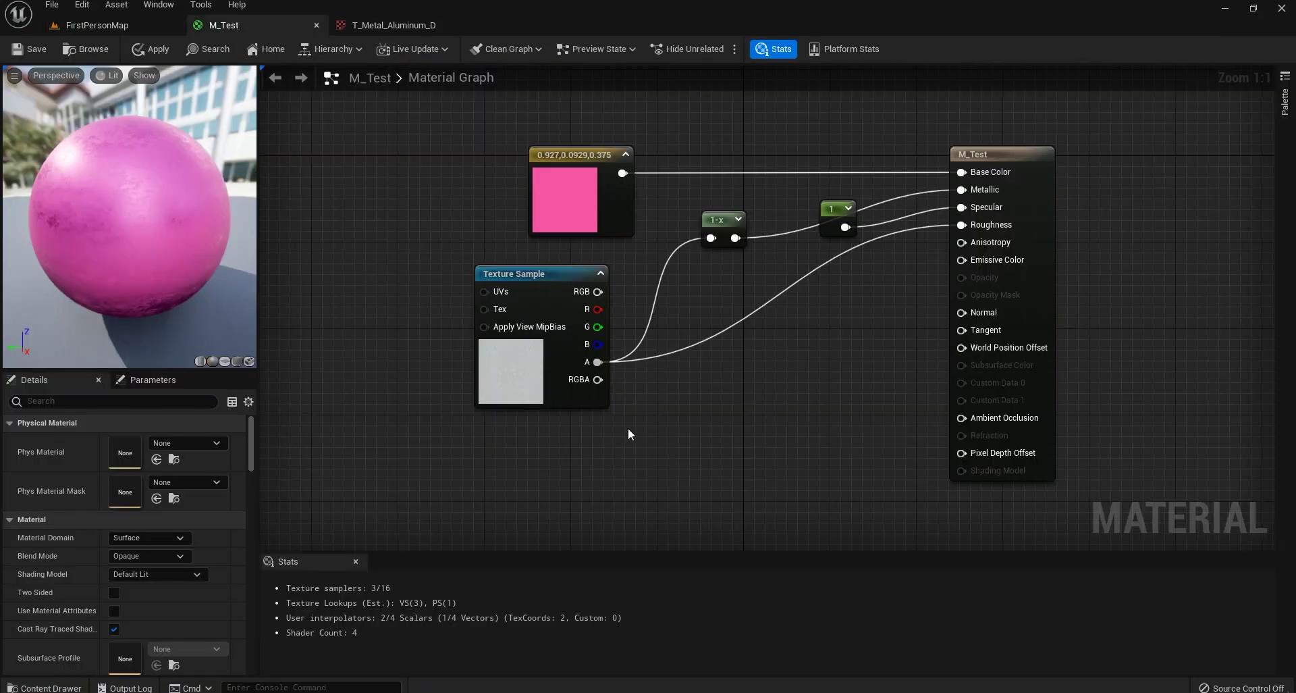
# - Delete the pink constant colour node, connect the Texture Sample's RGB output to Base Color, apply the material and reposition the Texture Sample node
pyautogui.click(597, 285)
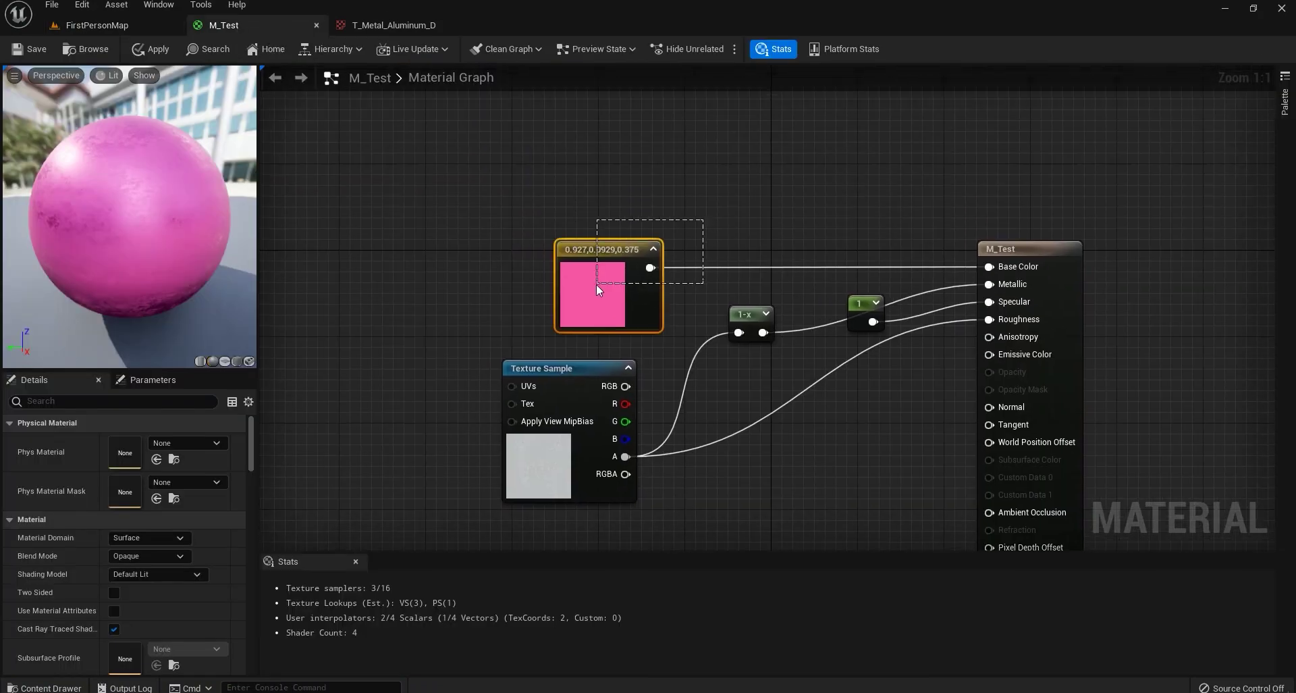
pyautogui.press('Delete')
pyautogui.moveTo(625, 386); pyautogui.dragTo(1012, 266)
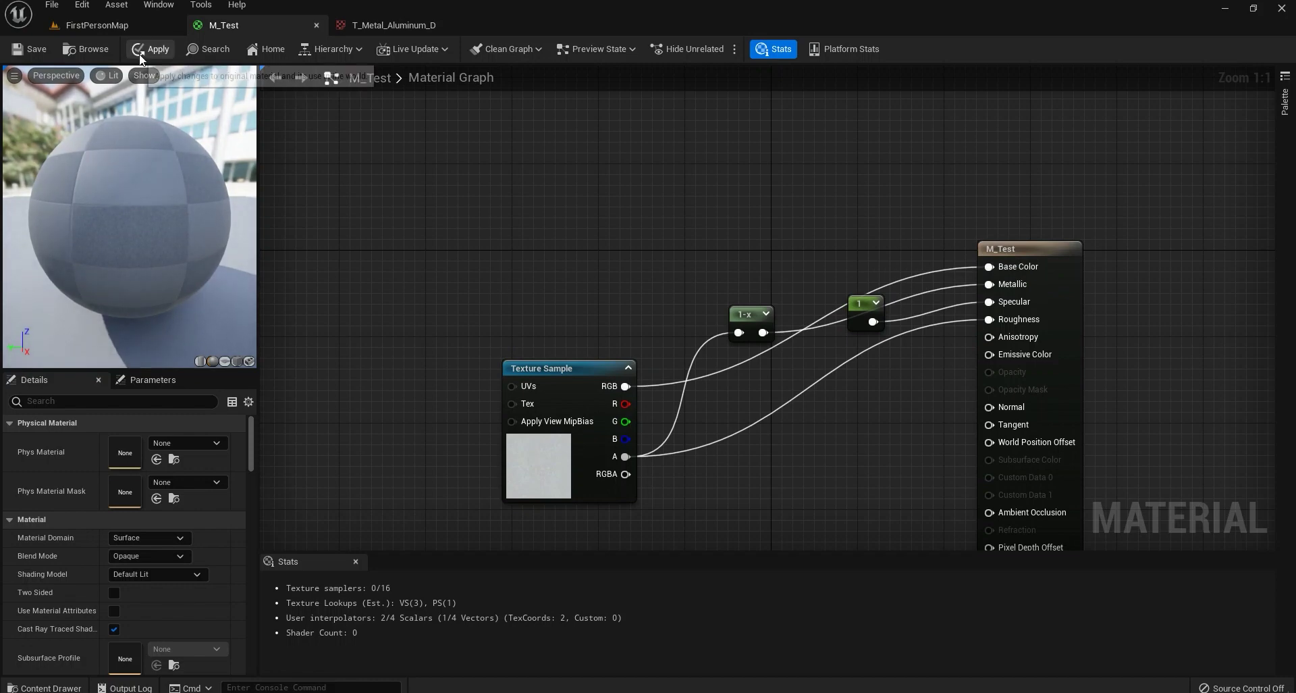
pyautogui.click(157, 50)
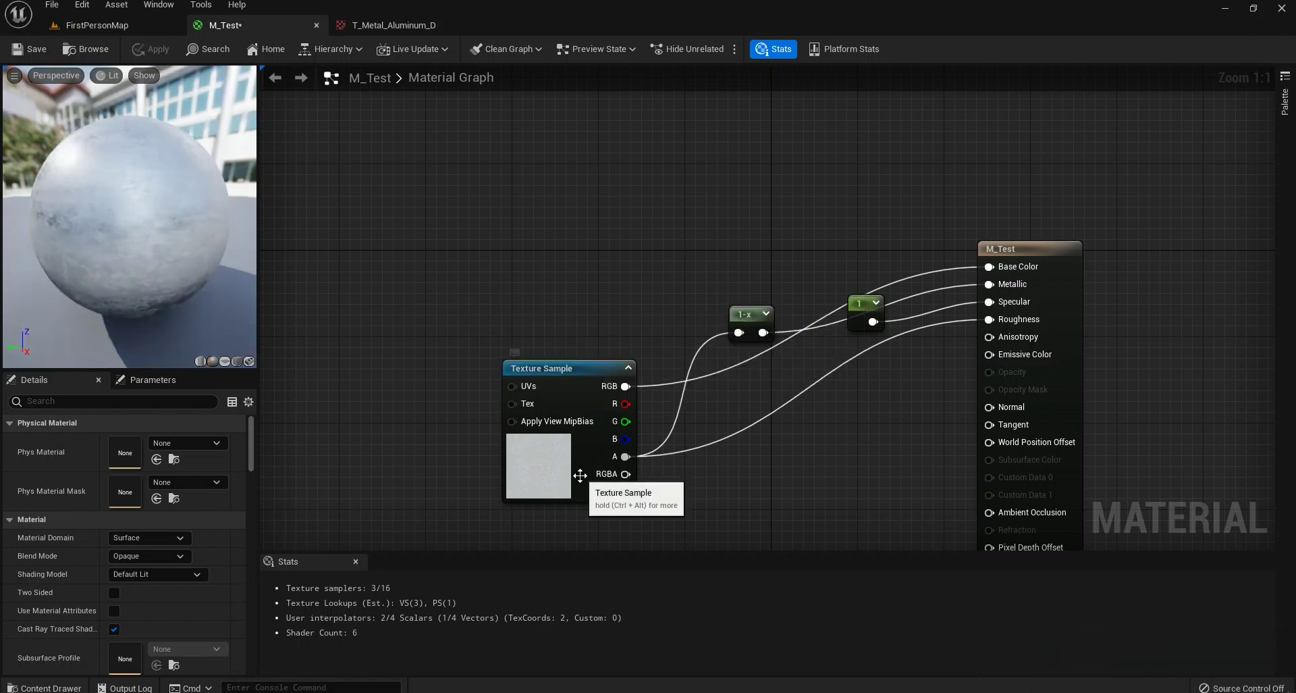
pyautogui.moveTo(76, 276); pyautogui.dragTo(157, 312)
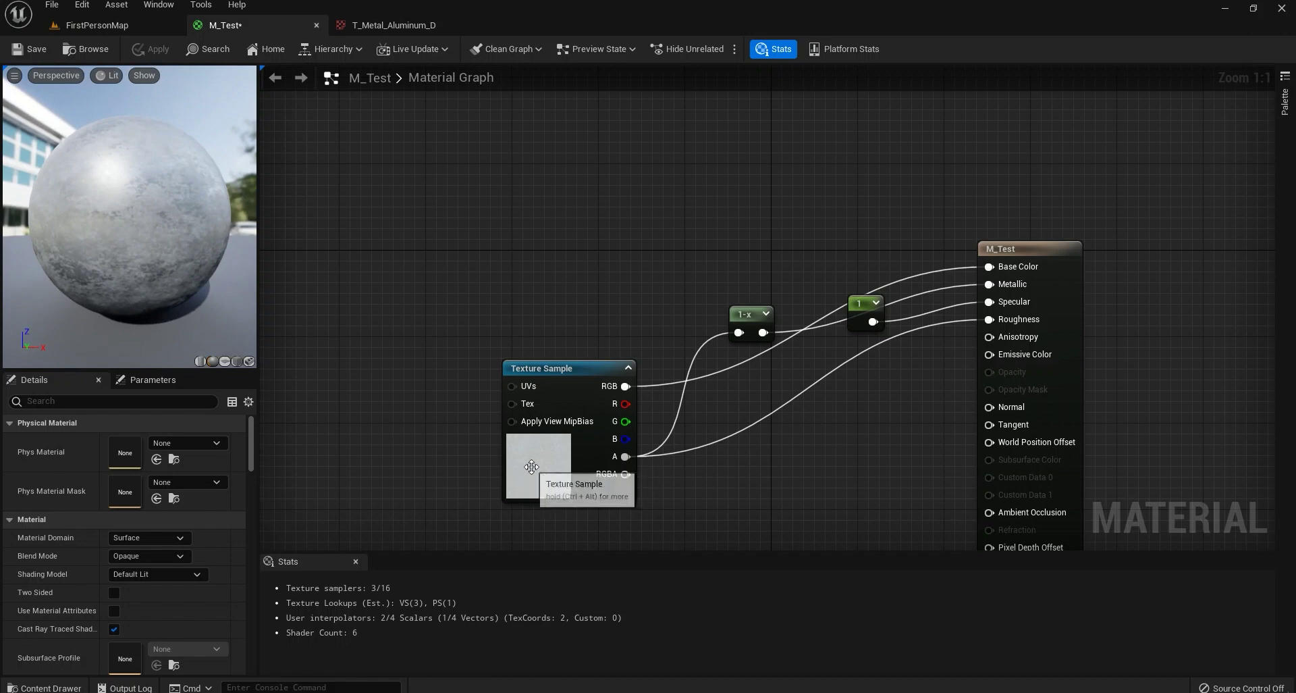
pyautogui.moveTo(539, 457); pyautogui.dragTo(507, 348)
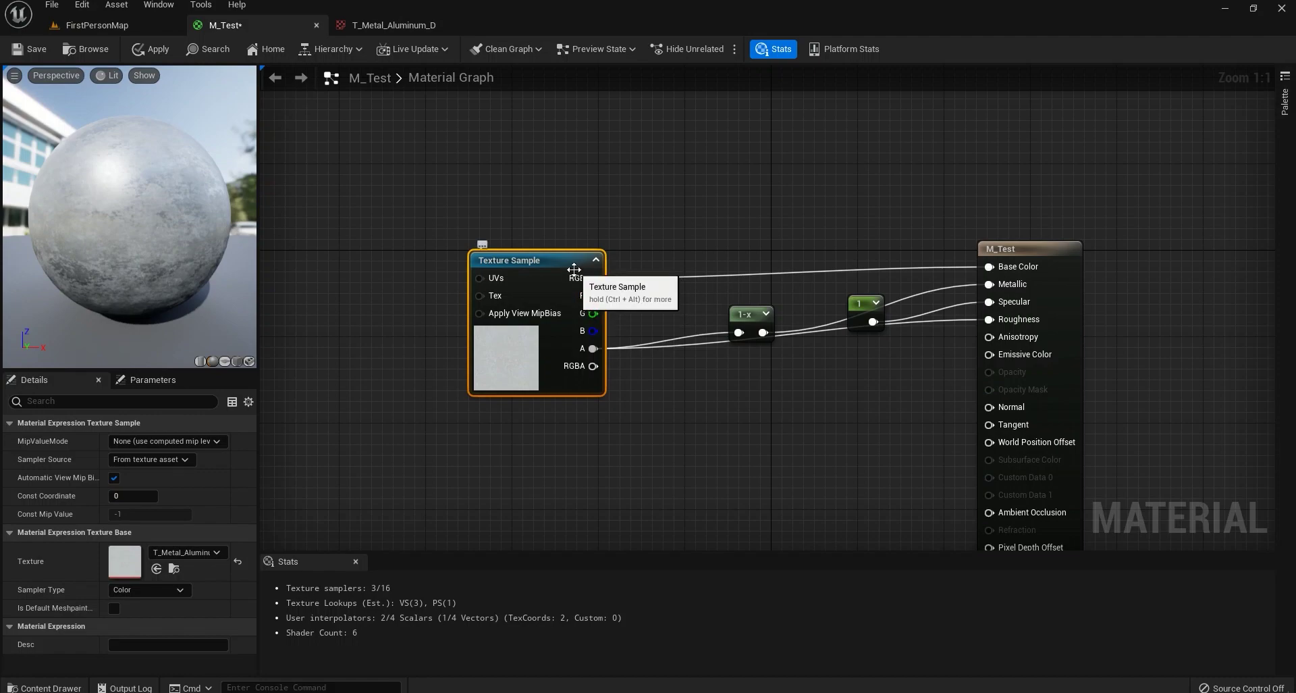
# - Switch to the T_Metal_Aluminum_D texture and view its alpha channel alone
pyautogui.click(398, 25)
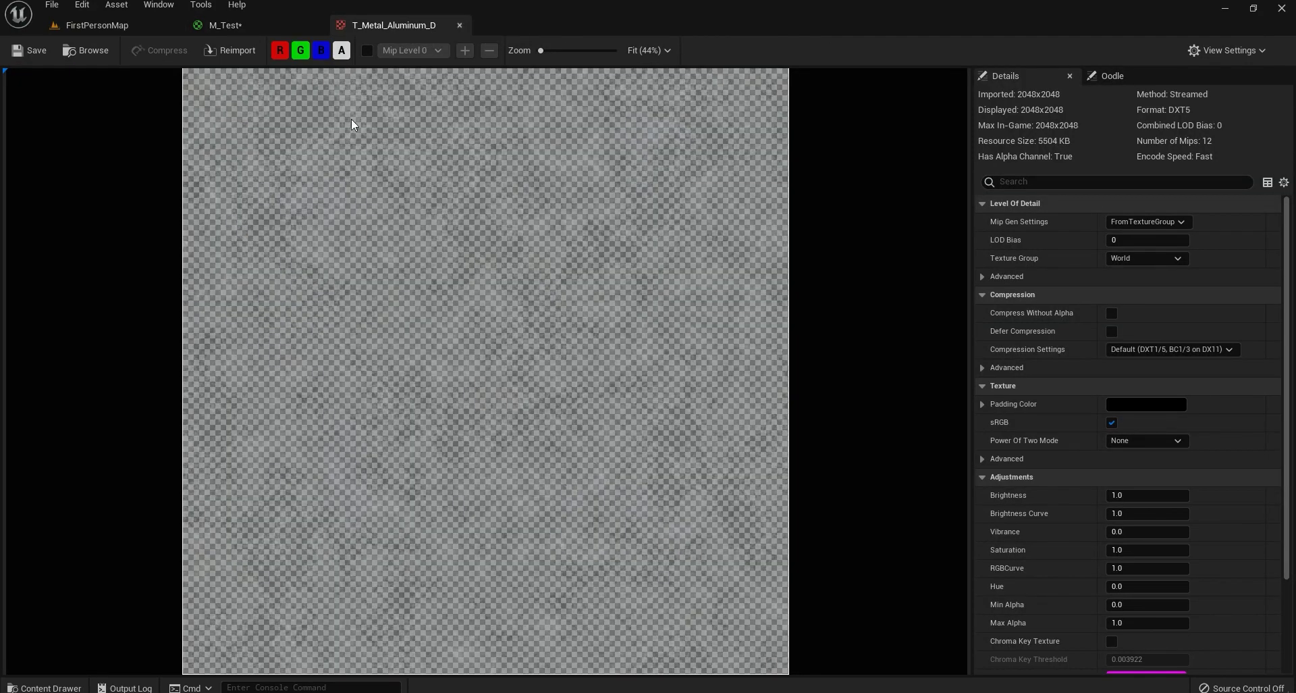
pyautogui.click(280, 50)
pyautogui.click(300, 51)
pyautogui.click(322, 48)
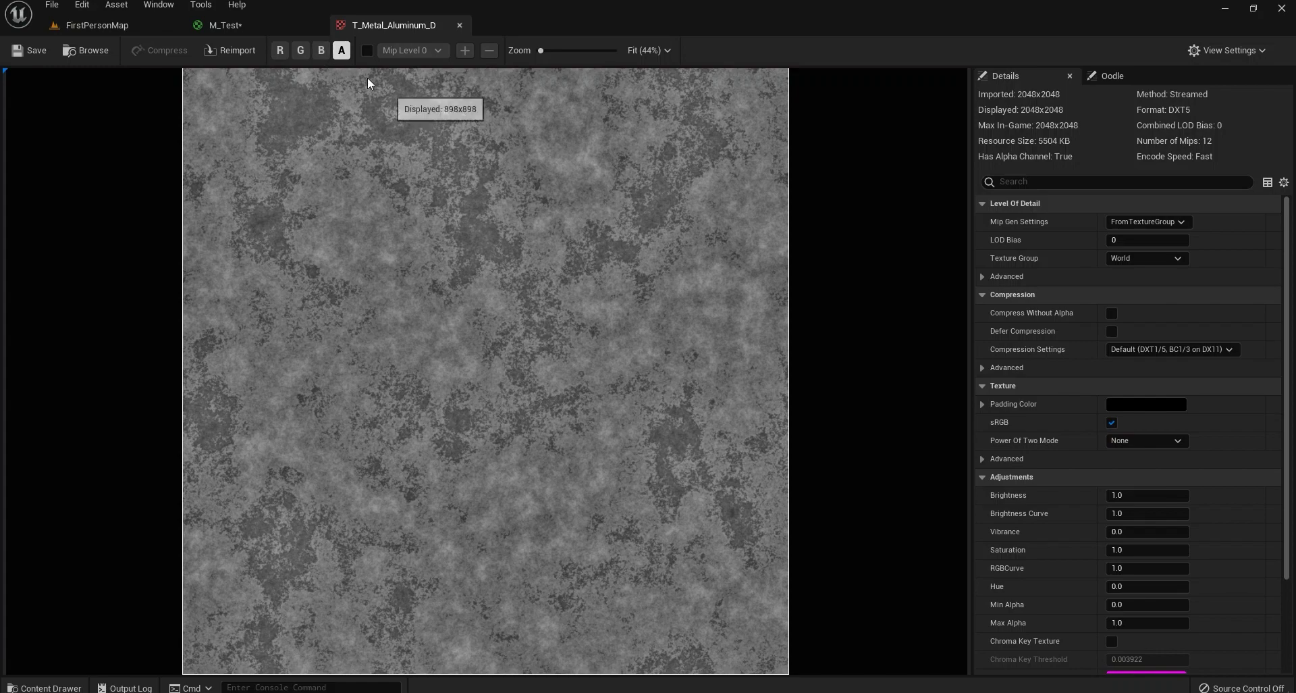
# - Compare the aluminum texture's red, green, blue and alpha channels in different combinations, finishing with only the alpha channel displayed
pyautogui.click(324, 51)
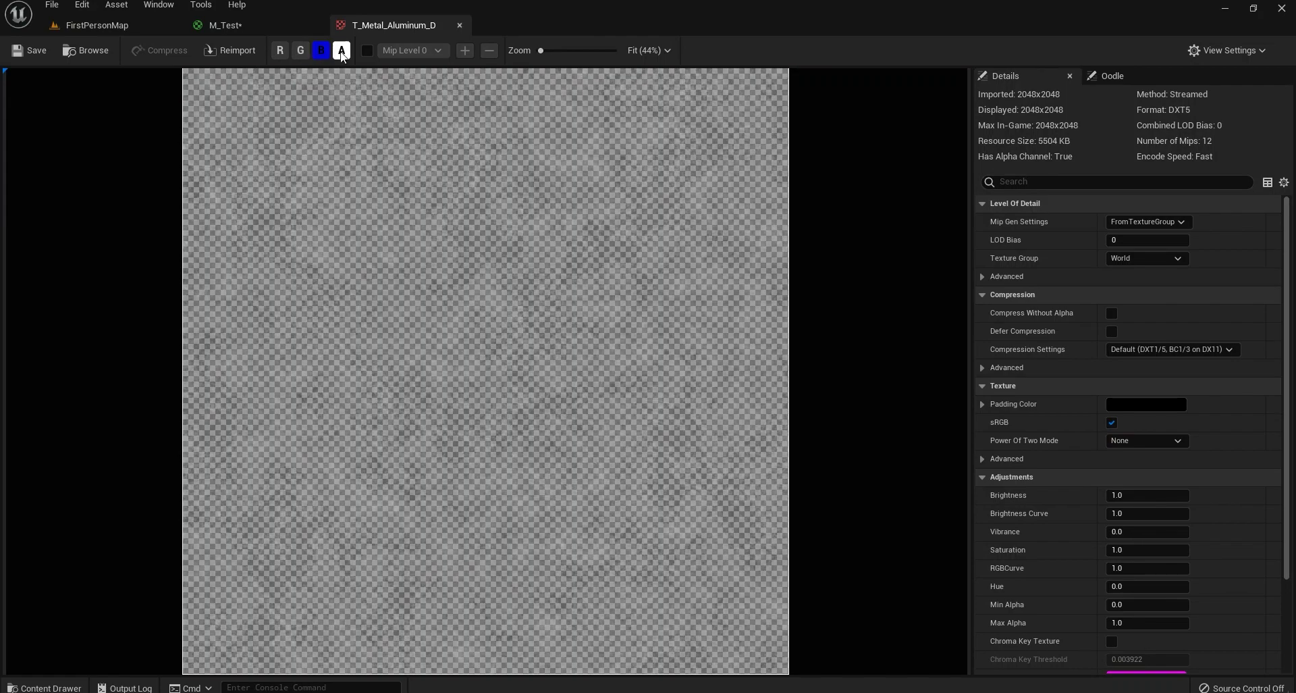
pyautogui.click(342, 51)
pyautogui.click(322, 51)
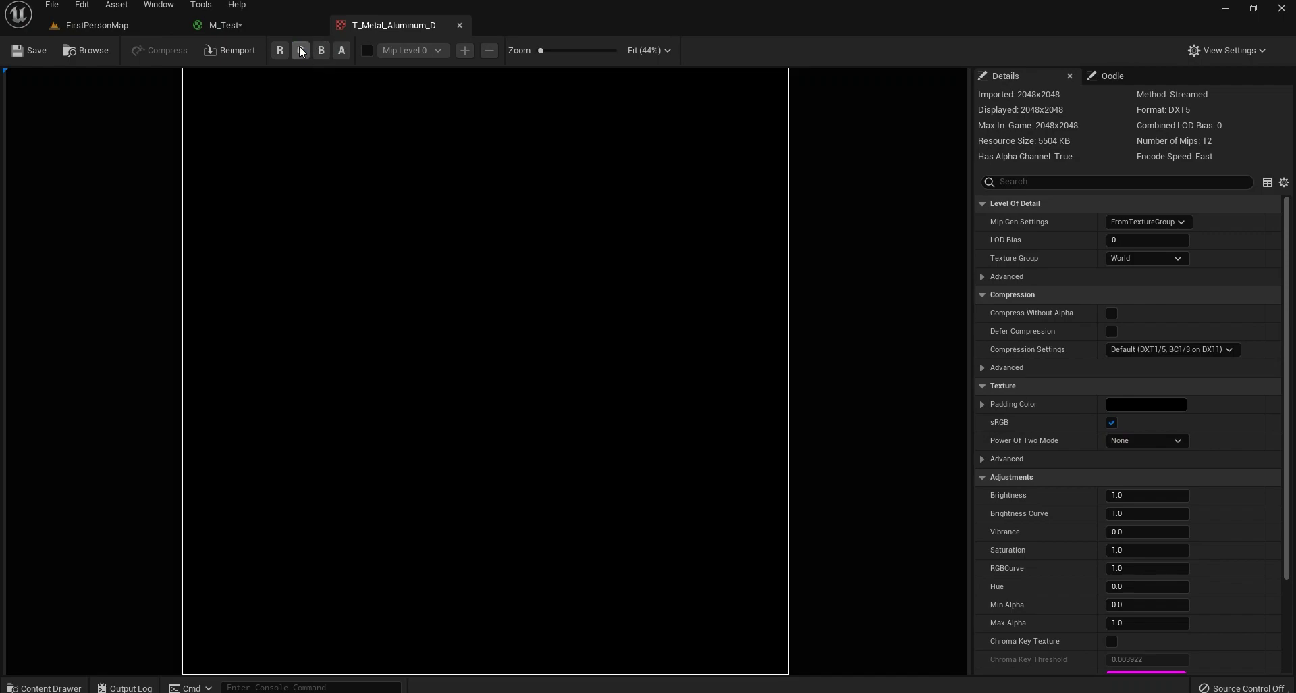
pyautogui.click(300, 49)
pyautogui.click(316, 50)
pyautogui.click(306, 50)
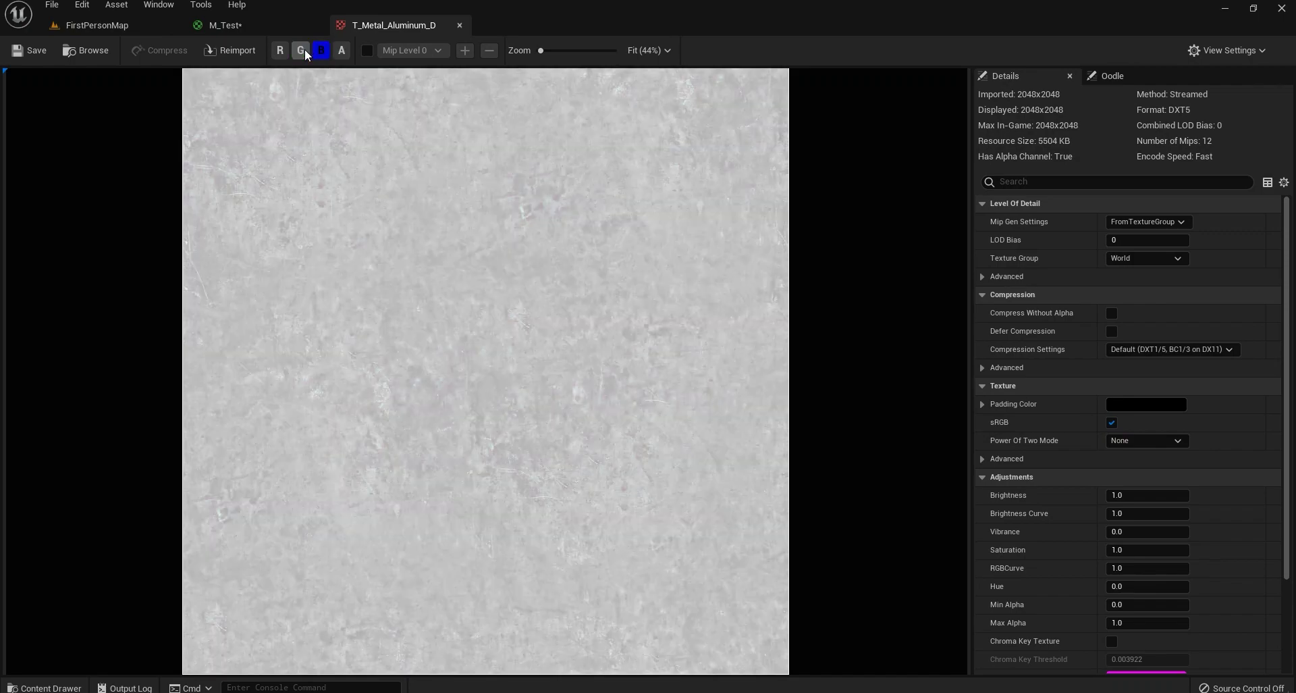
pyautogui.click(303, 49)
pyautogui.click(314, 50)
pyautogui.click(287, 47)
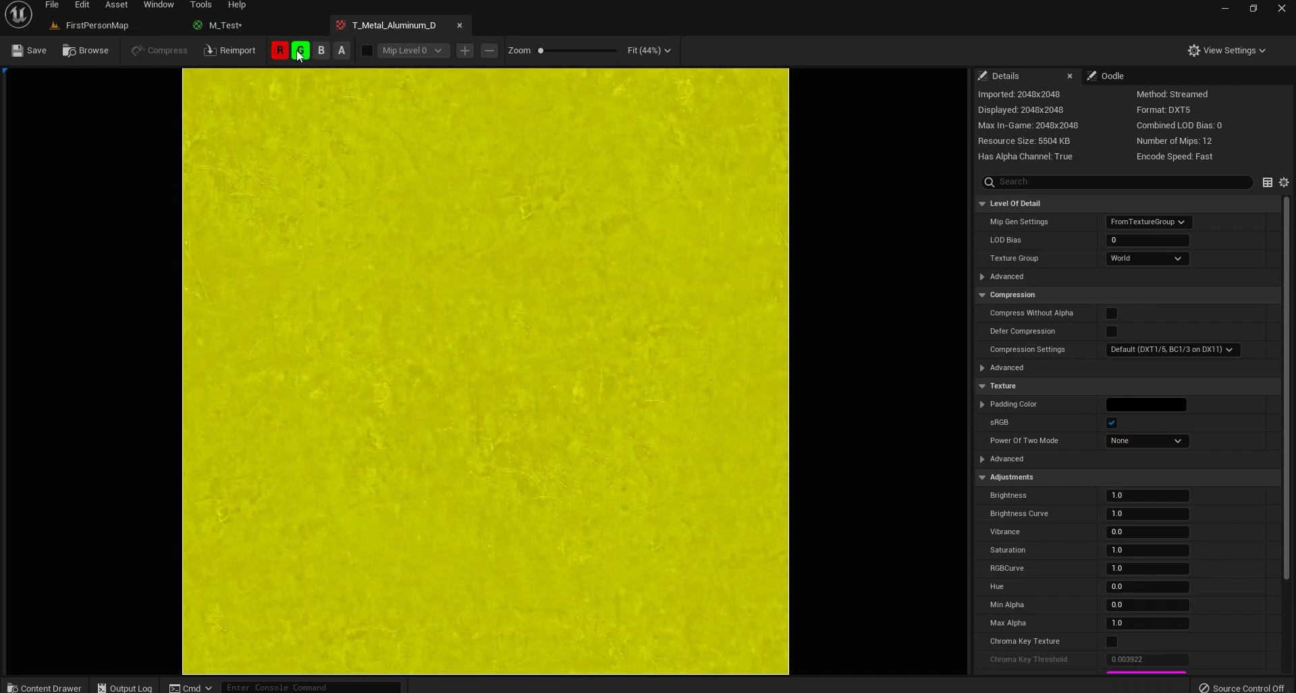
pyautogui.click(299, 50)
pyautogui.click(343, 51)
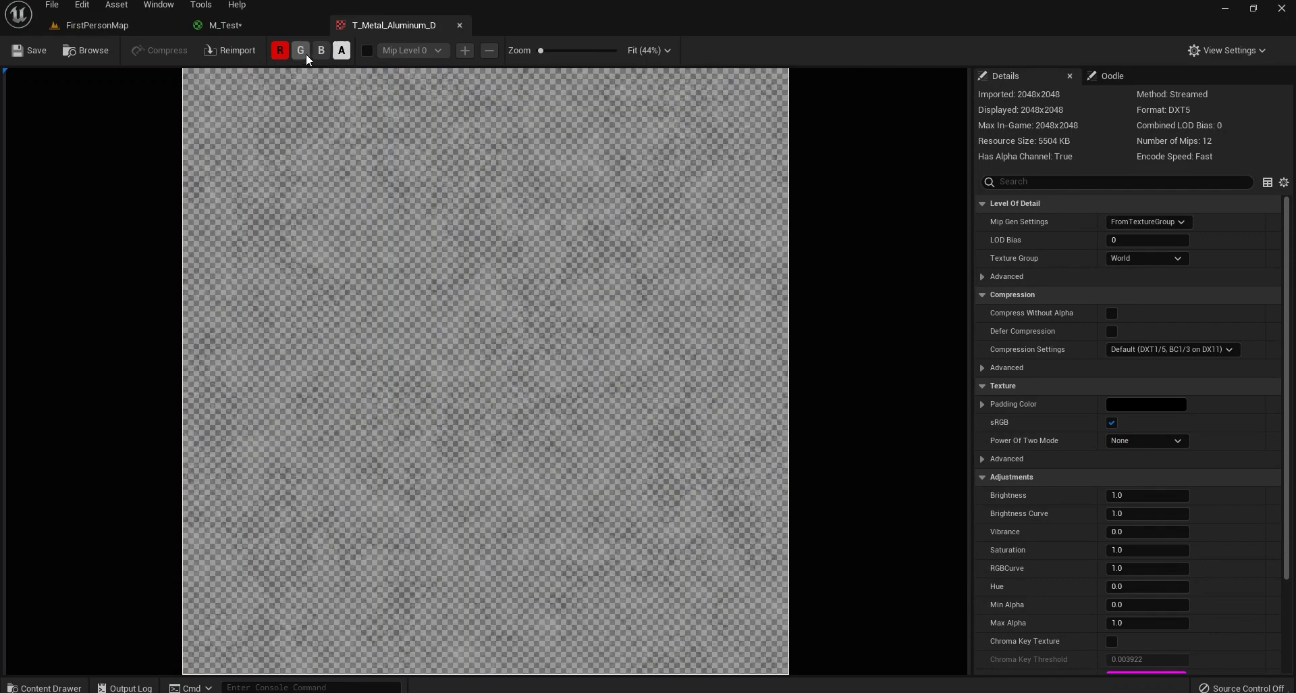
pyautogui.click(280, 51)
pyautogui.click(280, 50)
pyautogui.click(342, 50)
pyautogui.click(280, 50)
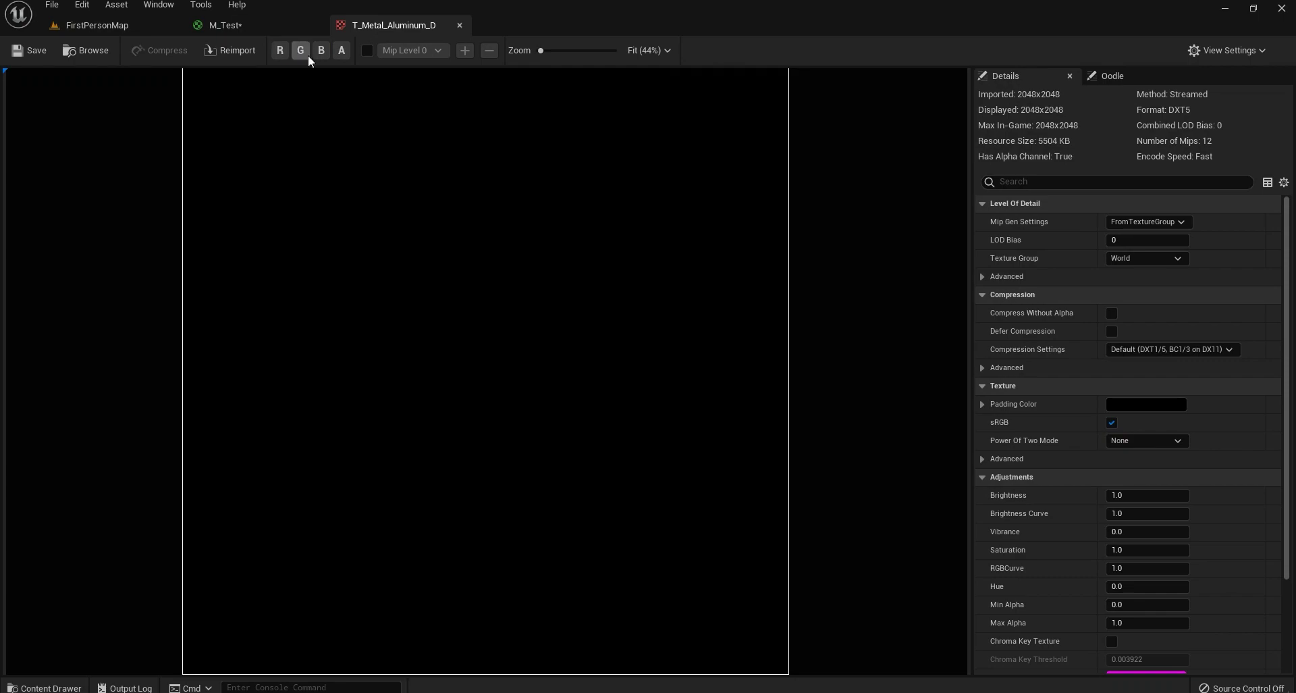
pyautogui.click(341, 50)
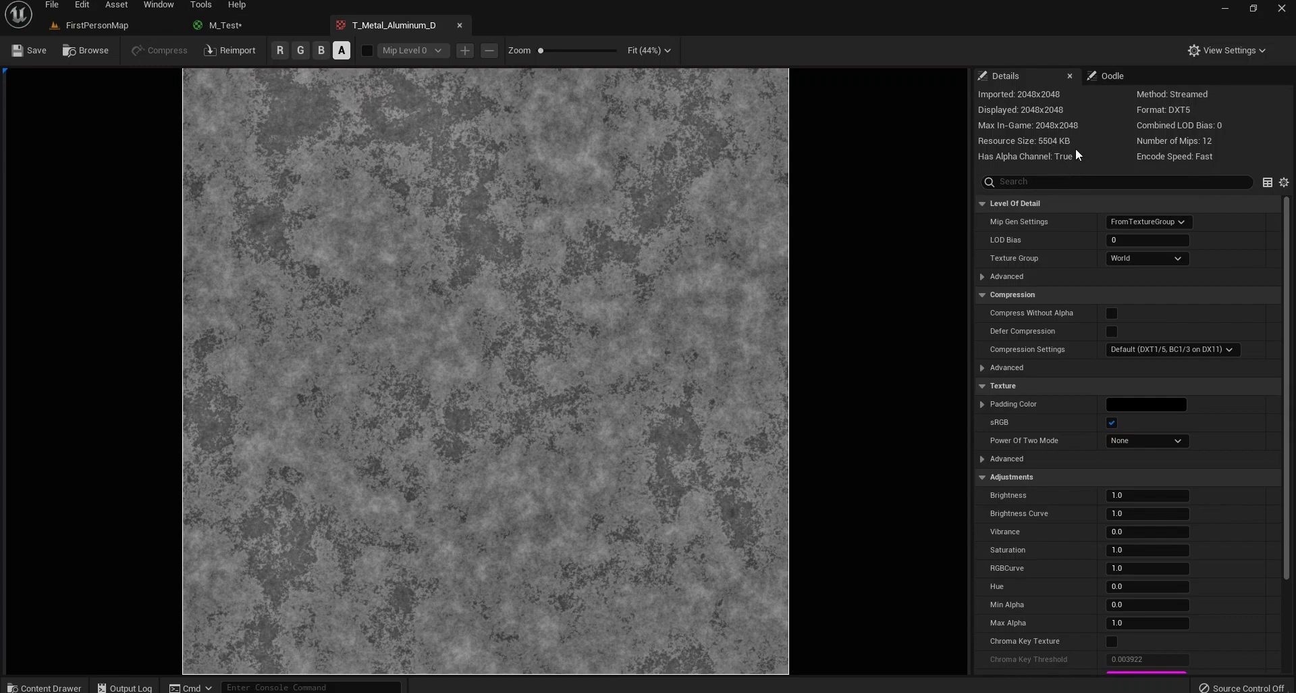
# - Apply the M_Test material changes, inspect the surfaces in FirstPersonMap and return to the material graph
pyautogui.click(252, 26)
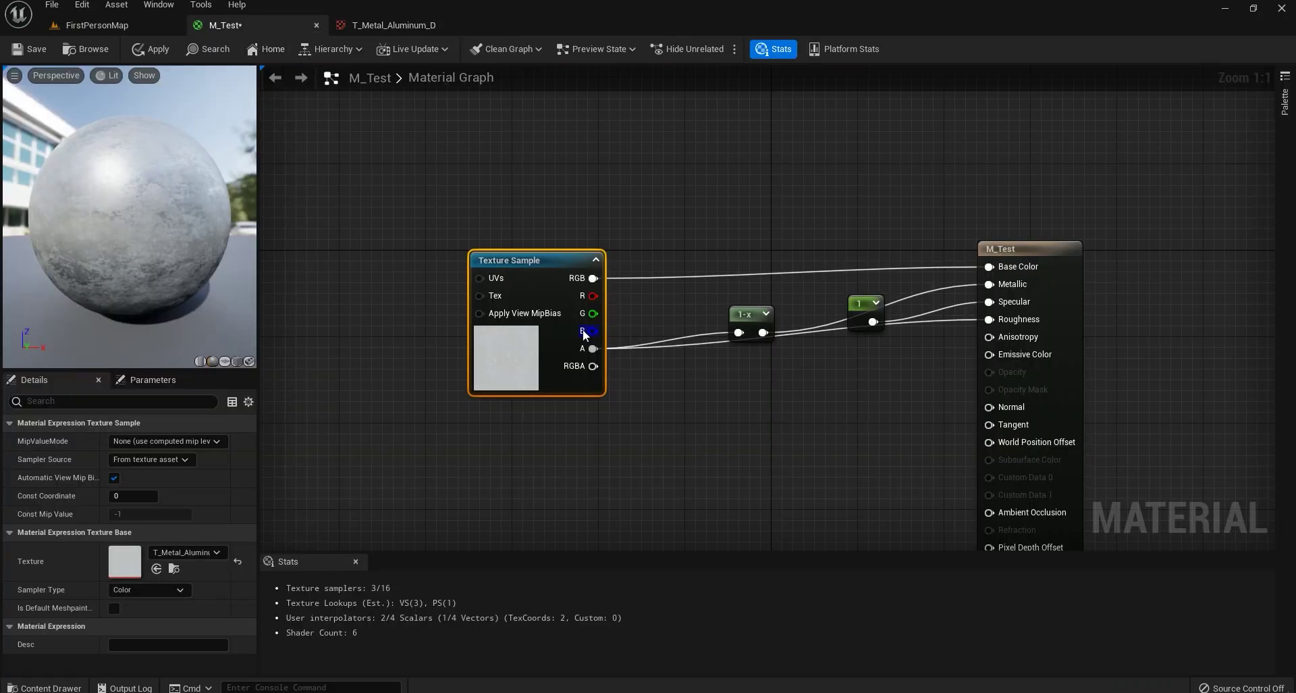
pyautogui.moveTo(700, 417); pyautogui.dragTo(689, 358, button='right')
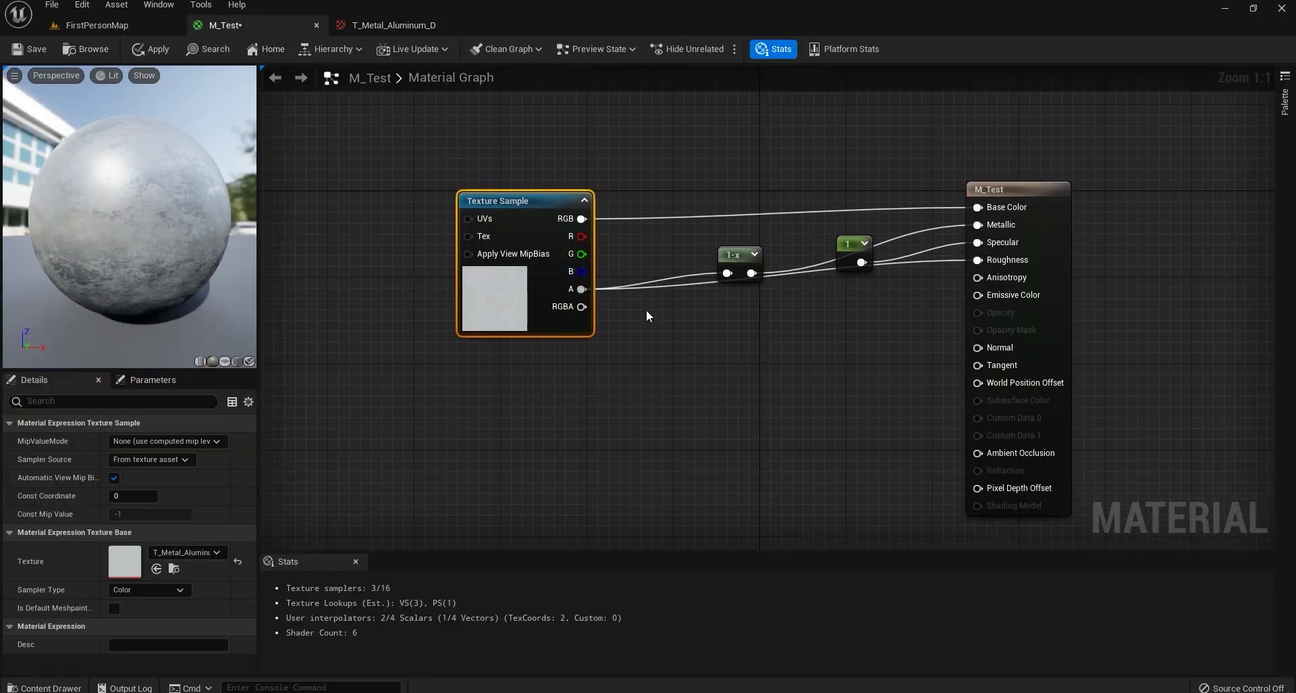
pyautogui.click(143, 50)
pyautogui.click(103, 31)
pyautogui.moveTo(473, 349); pyautogui.dragTo(426, 384, button='right')
pyautogui.moveTo(527, 336)
pyautogui.mouseDown(button='right')
pyautogui.moveTo(432, 284)
pyautogui.moveTo(608, 284)
pyautogui.moveTo(527, 336)
pyautogui.mouseUp(button='right')
pyautogui.click(233, 27)
pyautogui.moveTo(516, 399); pyautogui.dragTo(837, 477, button='right')
pyautogui.rightClick(481, 302)
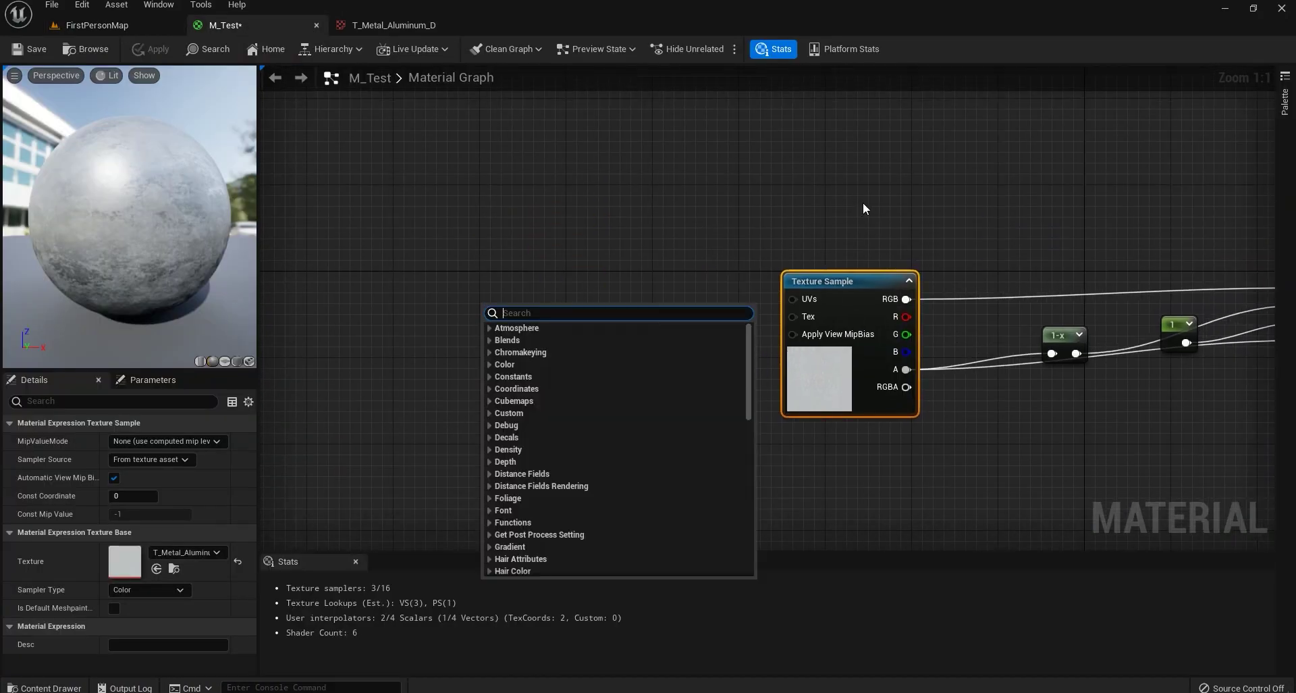
pyautogui.click(788, 231)
pyautogui.rightClick(470, 293)
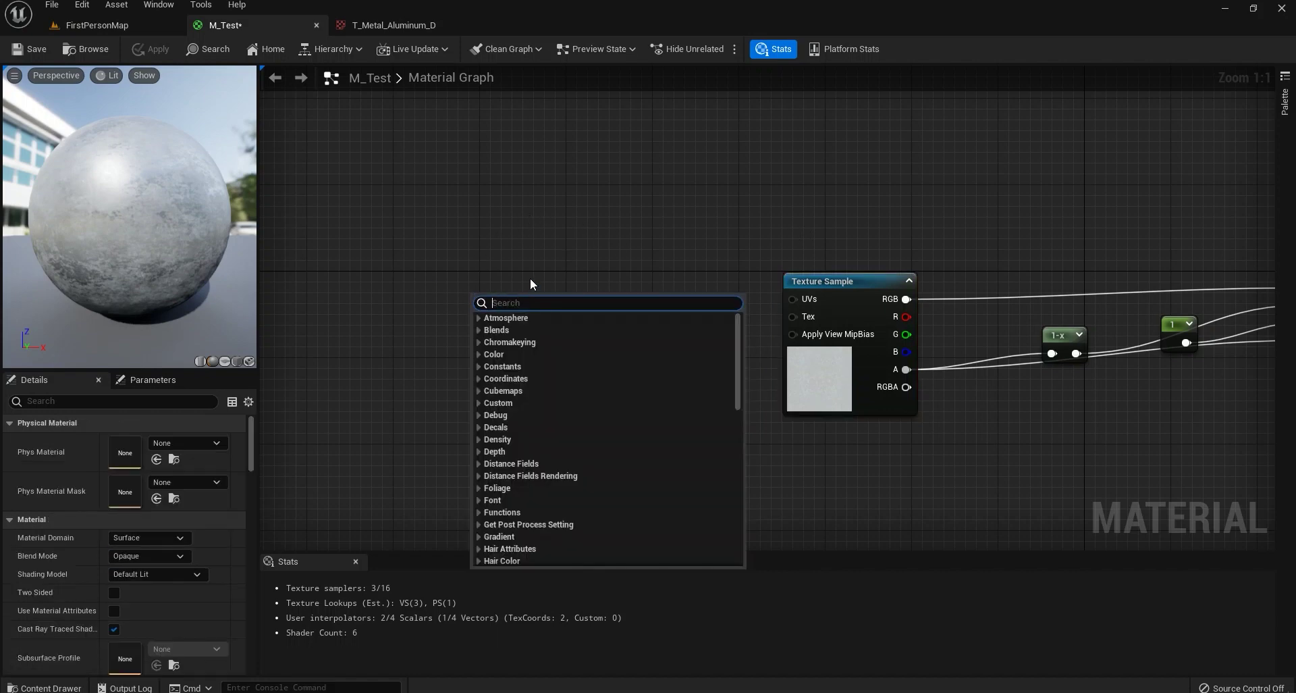
# - Find TextureCoordinate by searching "texture coor", add it to the M_Test graph and place it before the Texture Sample node
pyautogui.click(1285, 101)
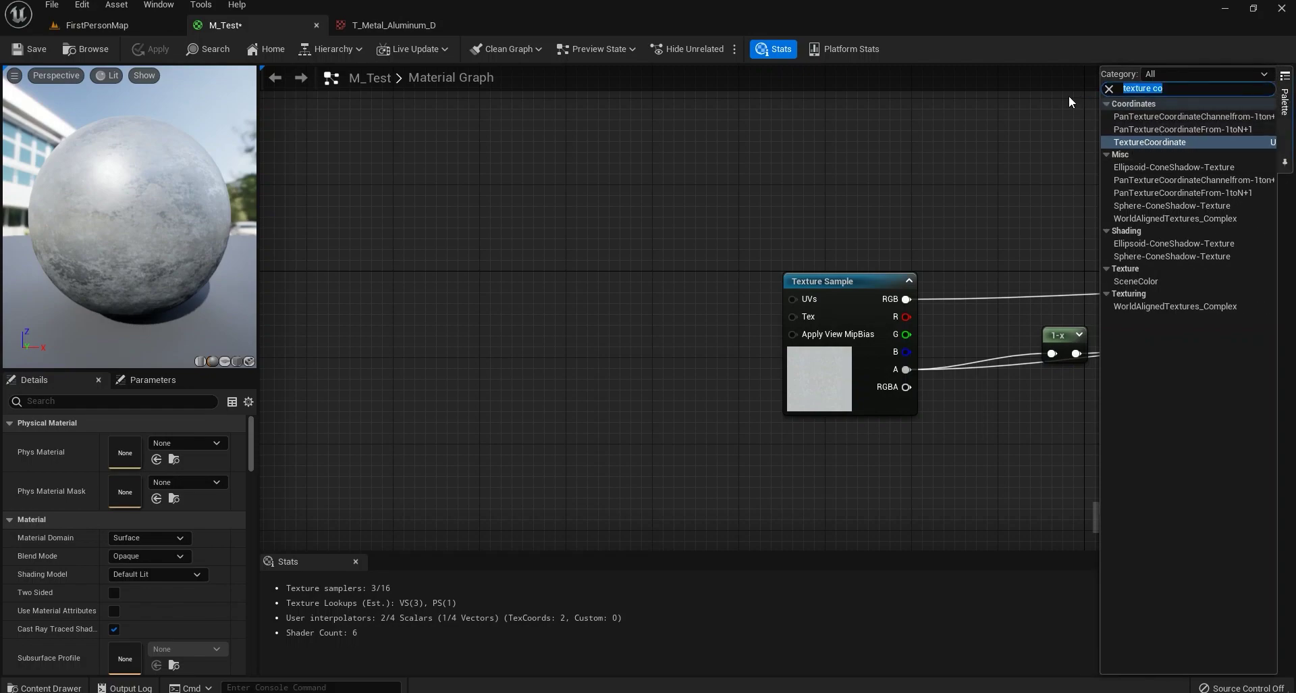
pyautogui.press('BackSpace')
pyautogui.write('oor')
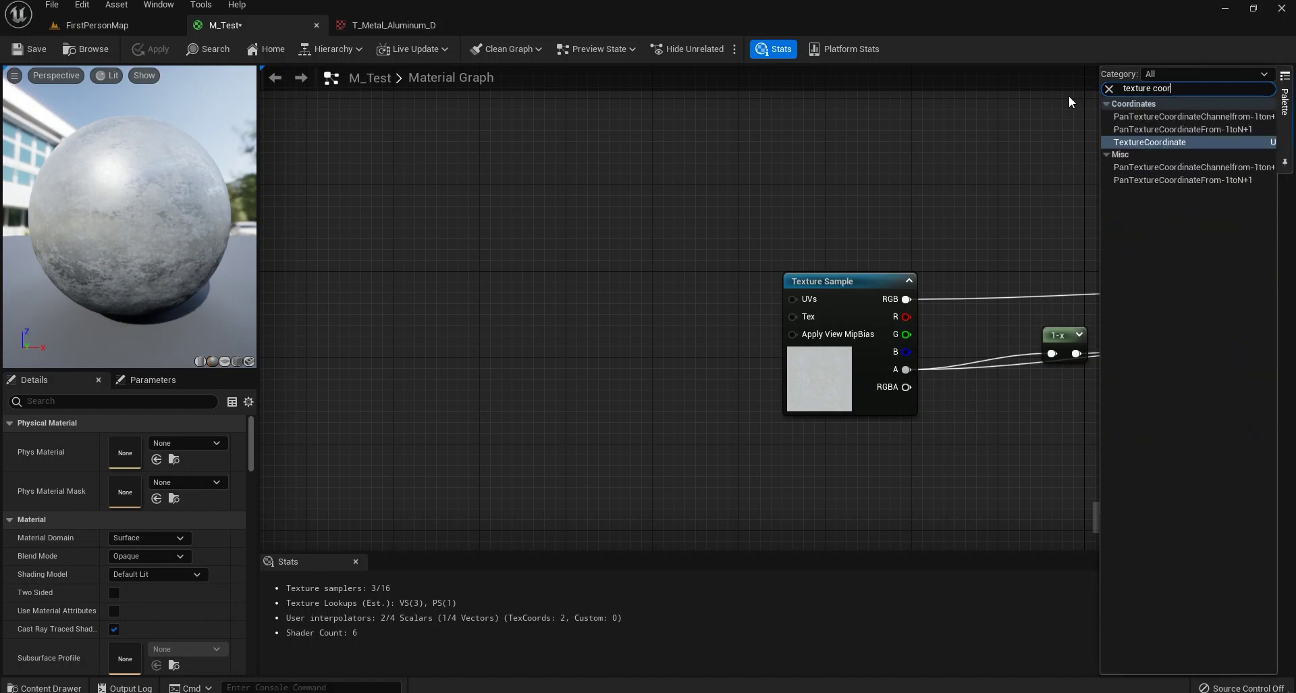
pyautogui.click(1148, 142)
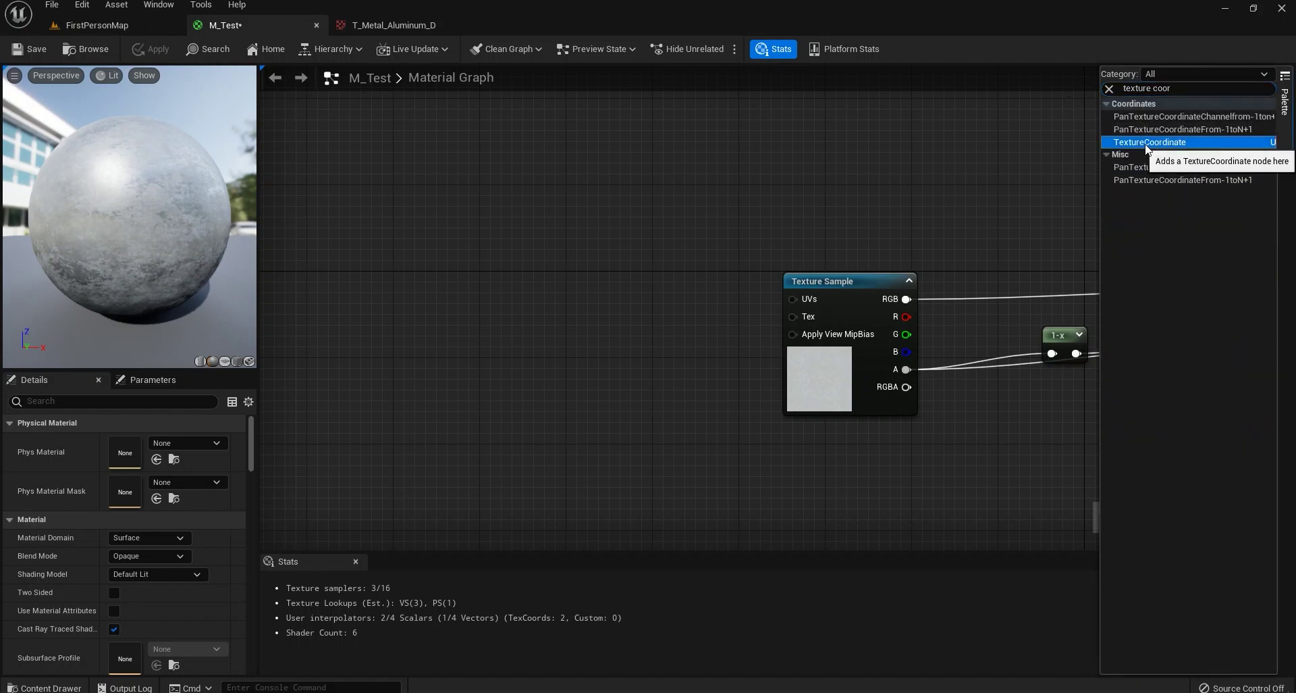
pyautogui.moveTo(1146, 146); pyautogui.dragTo(388, 283)
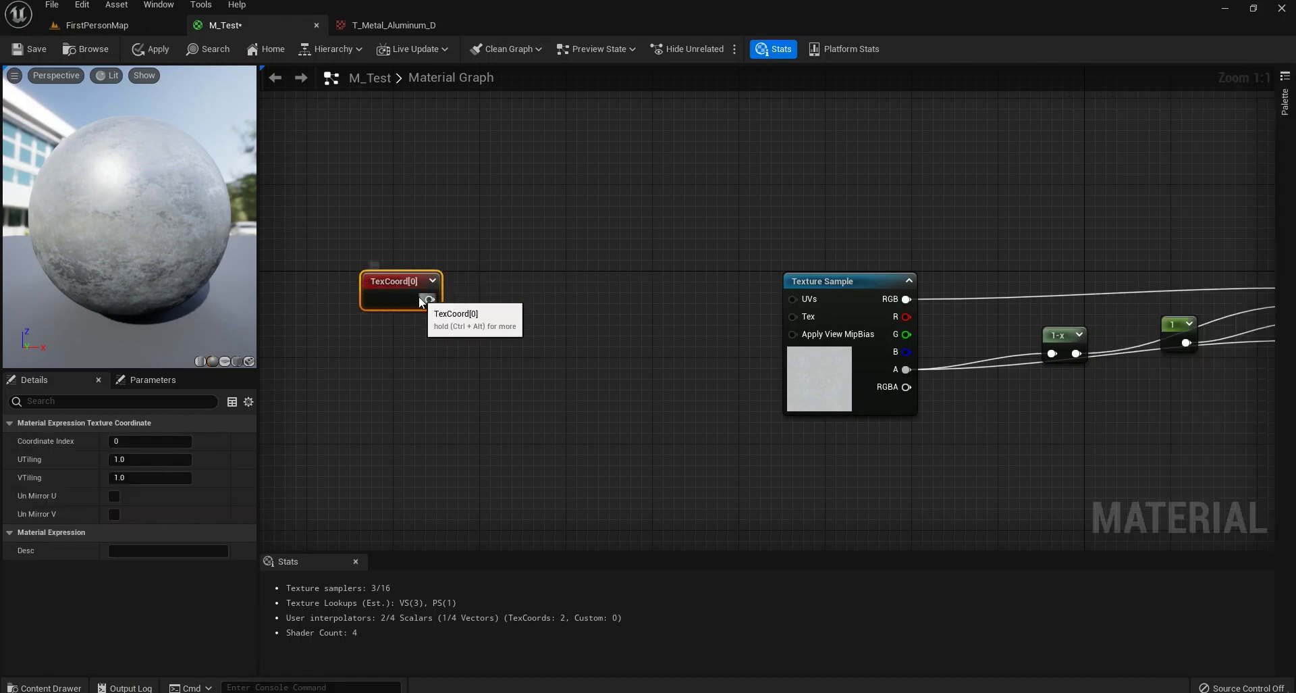
pyautogui.moveTo(452, 307); pyautogui.dragTo(615, 301, button='right')
pyautogui.moveTo(578, 289); pyautogui.dragTo(710, 301)
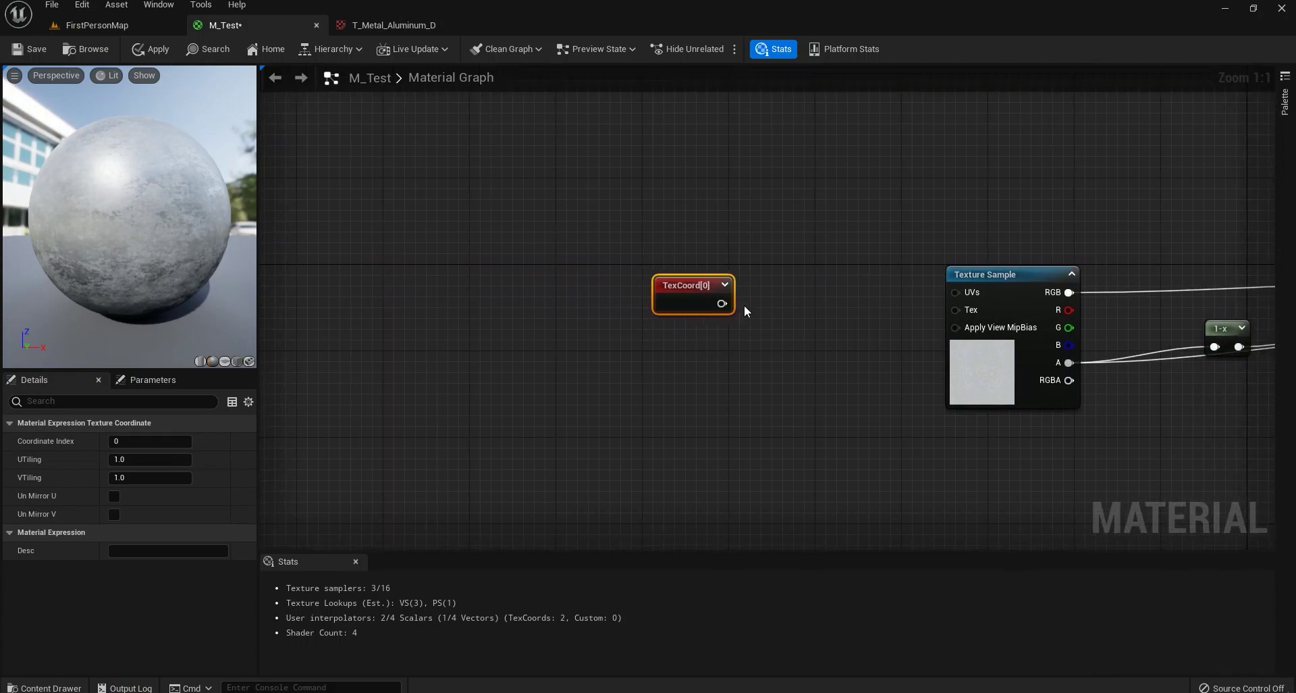
pyautogui.moveTo(799, 309); pyautogui.dragTo(564, 320, button='right')
pyautogui.click(750, 382)
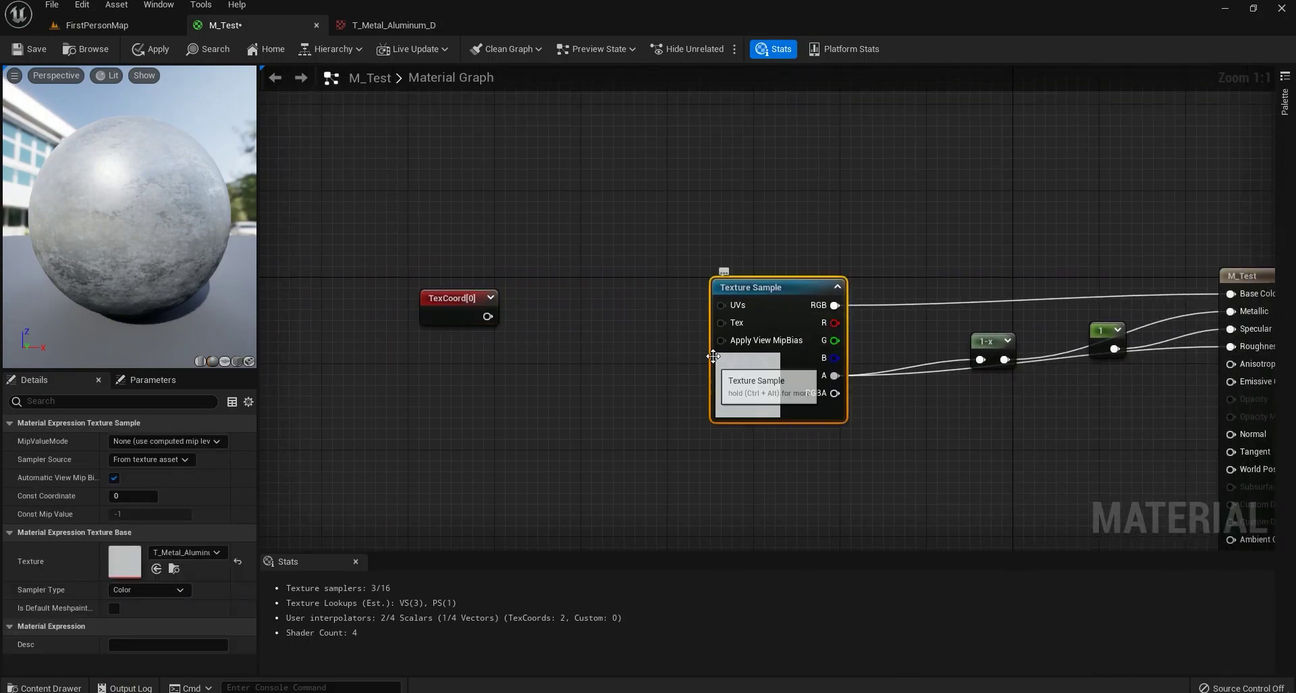
# - Review the metal floor in FirstPersonMap, and connect the TexCoord[0] node to the Texture Sample's UVs input in M_Test
pyautogui.click(81, 24)
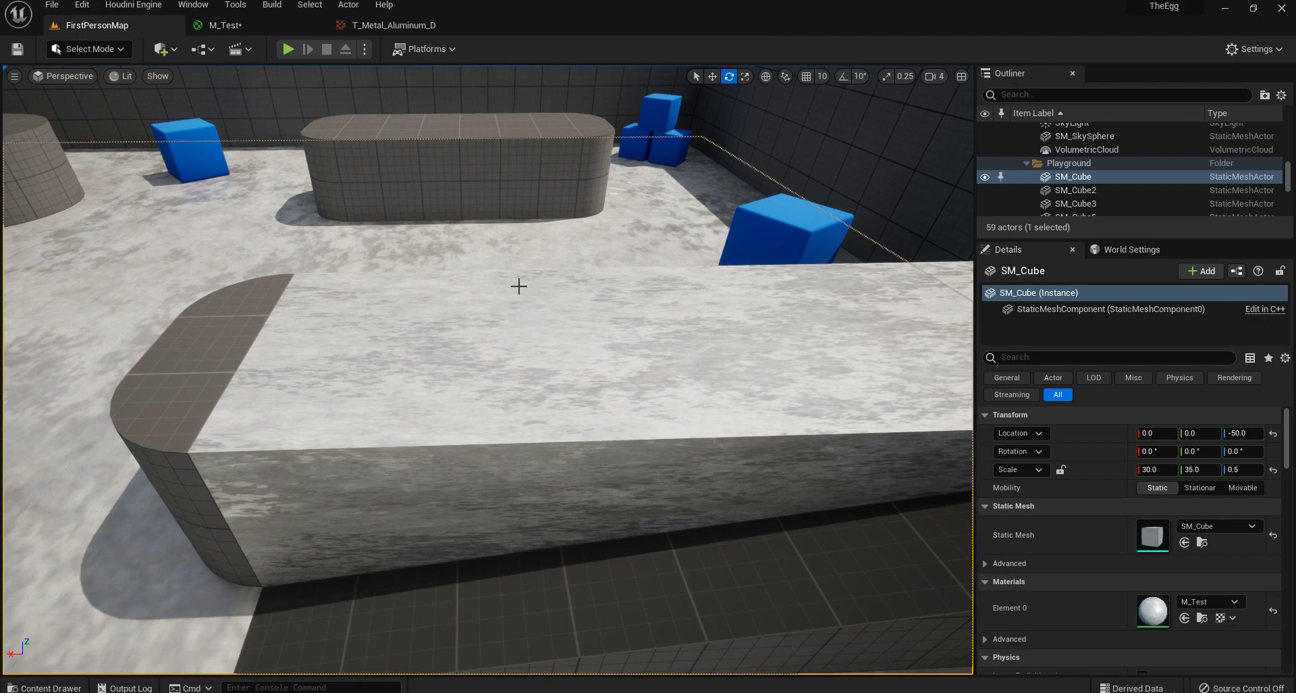
pyautogui.moveTo(578, 282); pyautogui.dragTo(433, 243, button='right')
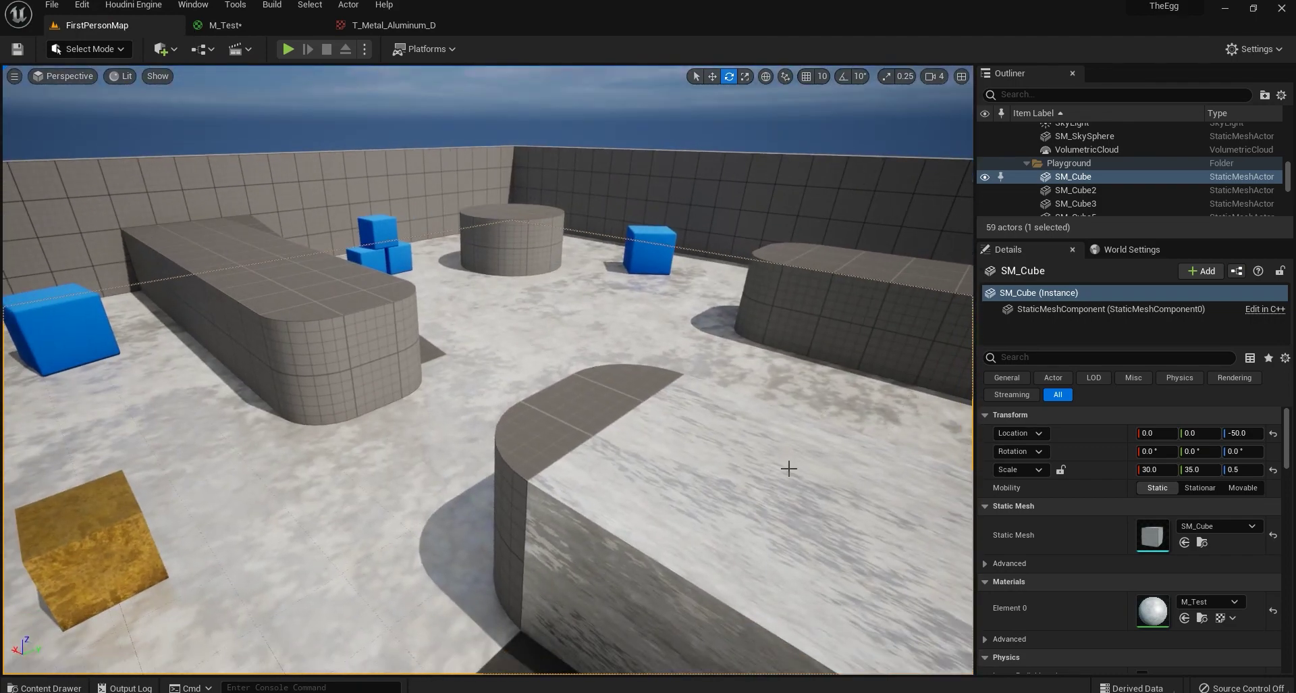
pyautogui.click(267, 25)
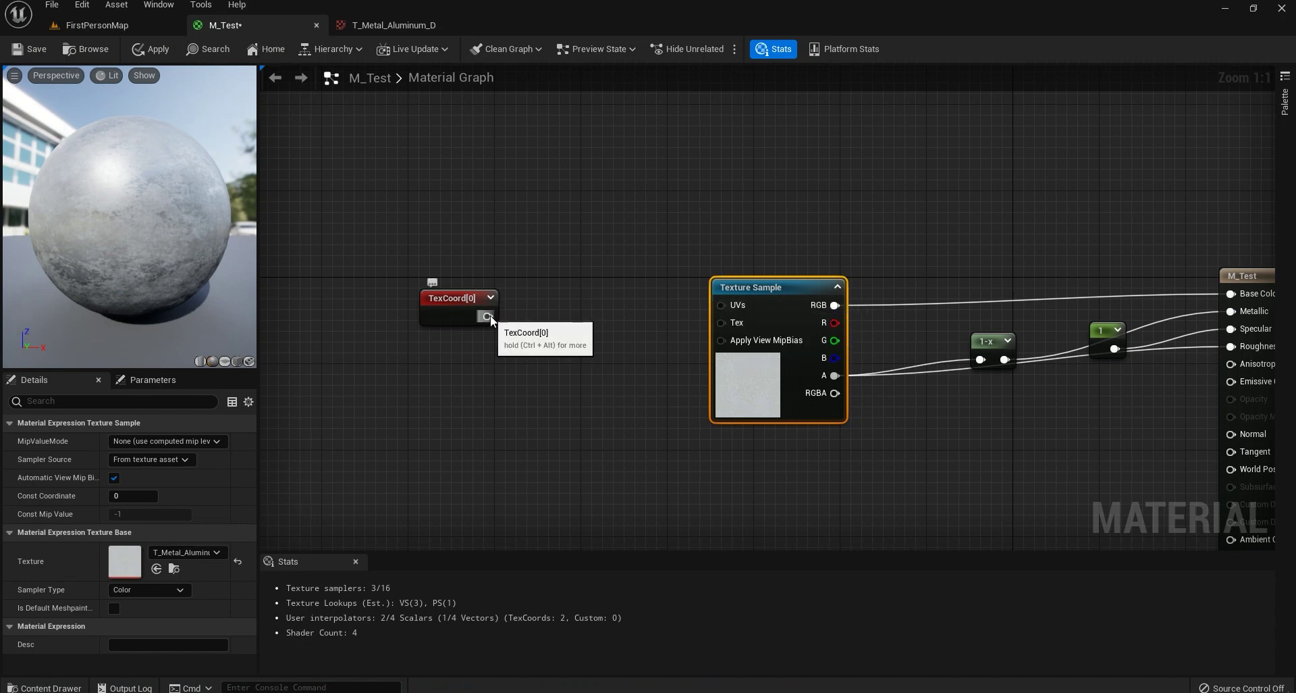
pyautogui.moveTo(490, 317); pyautogui.dragTo(546, 322)
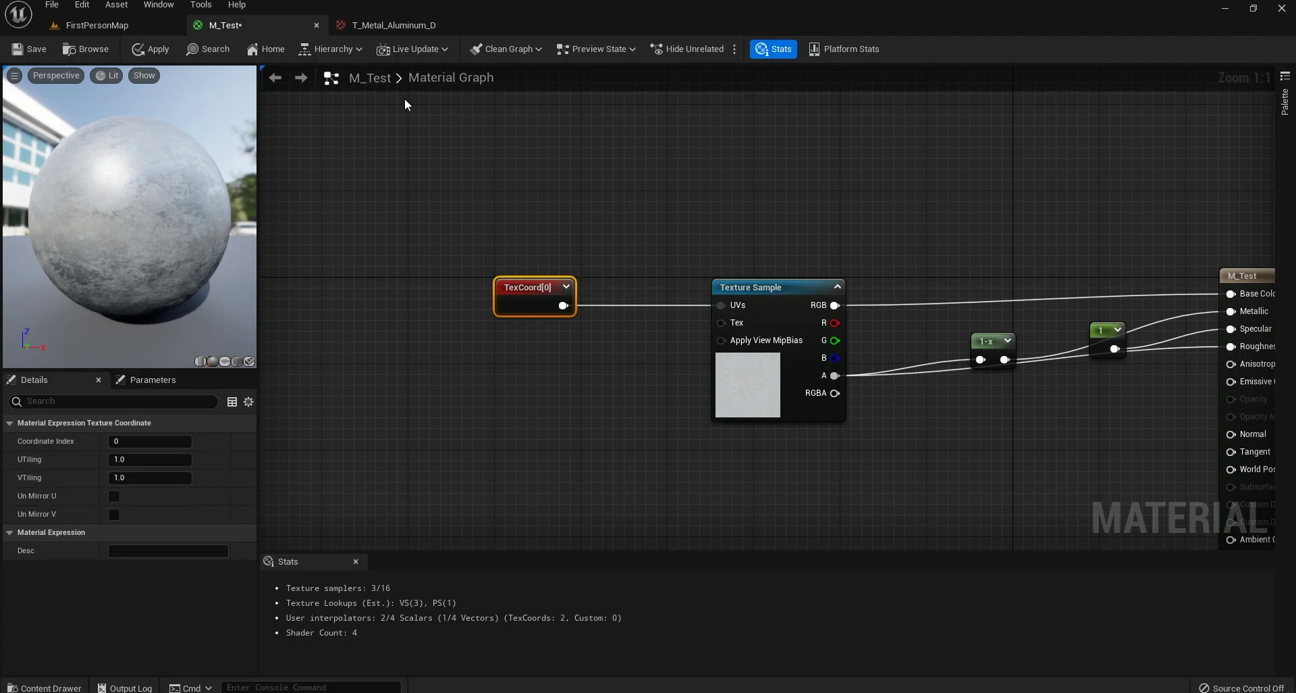
# - Examine the T_Metal_Aluminum_D image and how it spreads over the whole floor of FirstPersonMap, seen from above
pyautogui.click(378, 29)
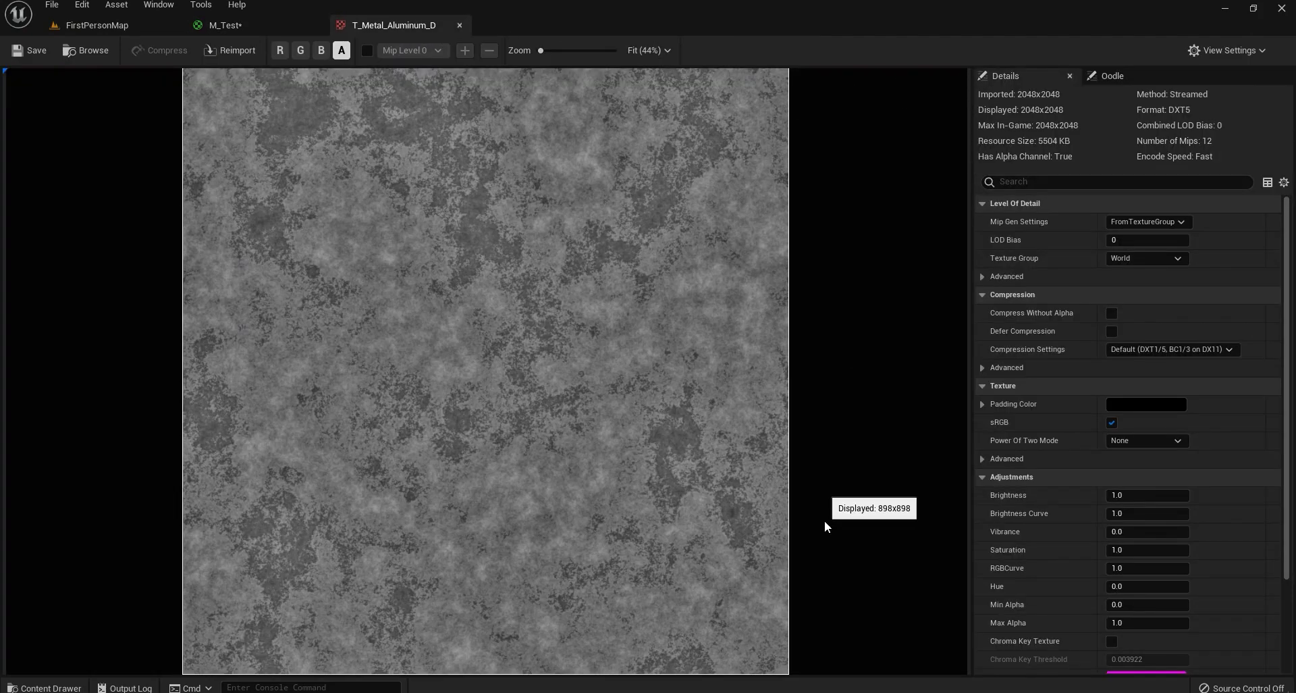
pyautogui.click(251, 22)
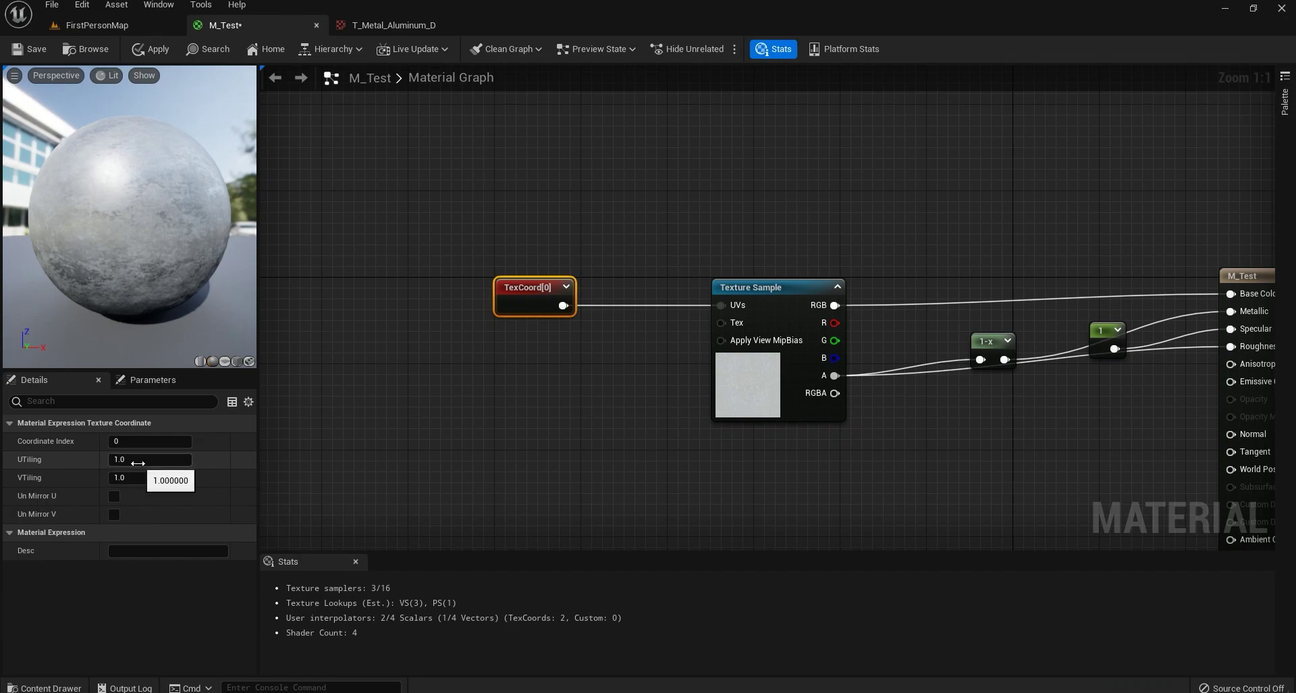
pyautogui.click(101, 25)
pyautogui.moveTo(394, 257); pyautogui.dragTo(659, 117, button='right')
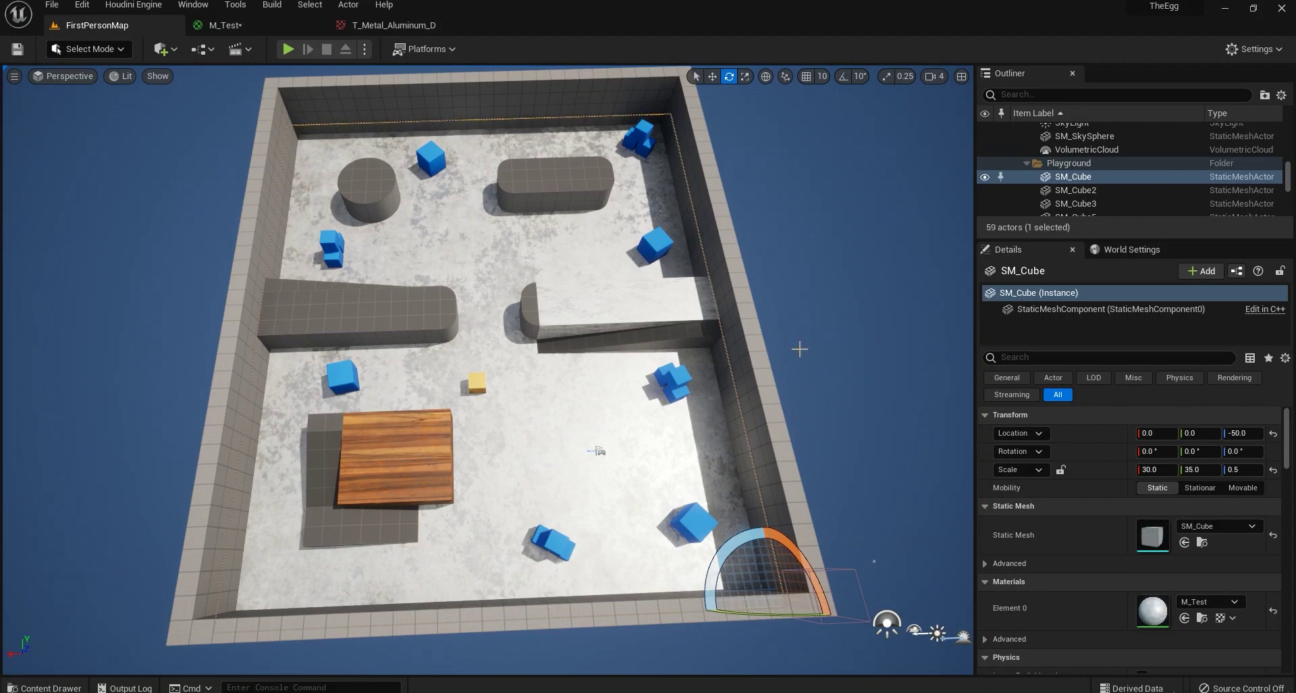
# - Set the TexCoord[0] node's UTiling and VTiling to 2.0 in M_Test, and apply the material to inspect the floor in FirstPersonMap
pyautogui.click(270, 25)
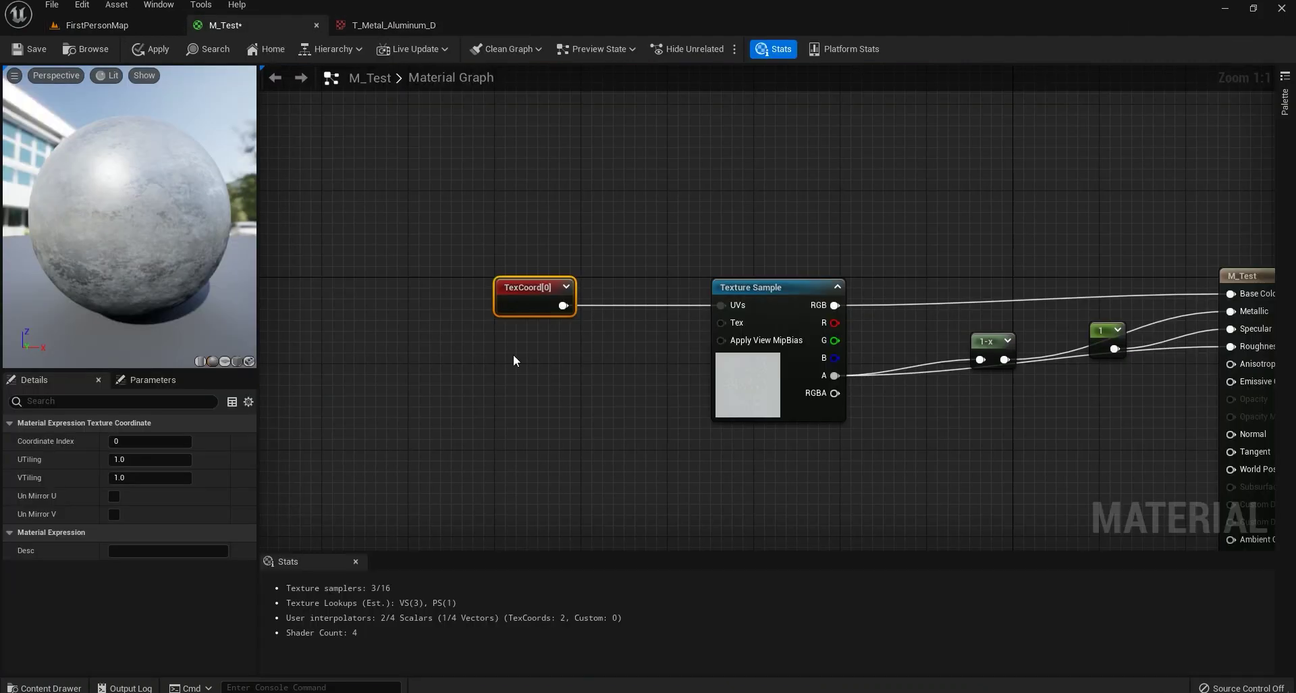
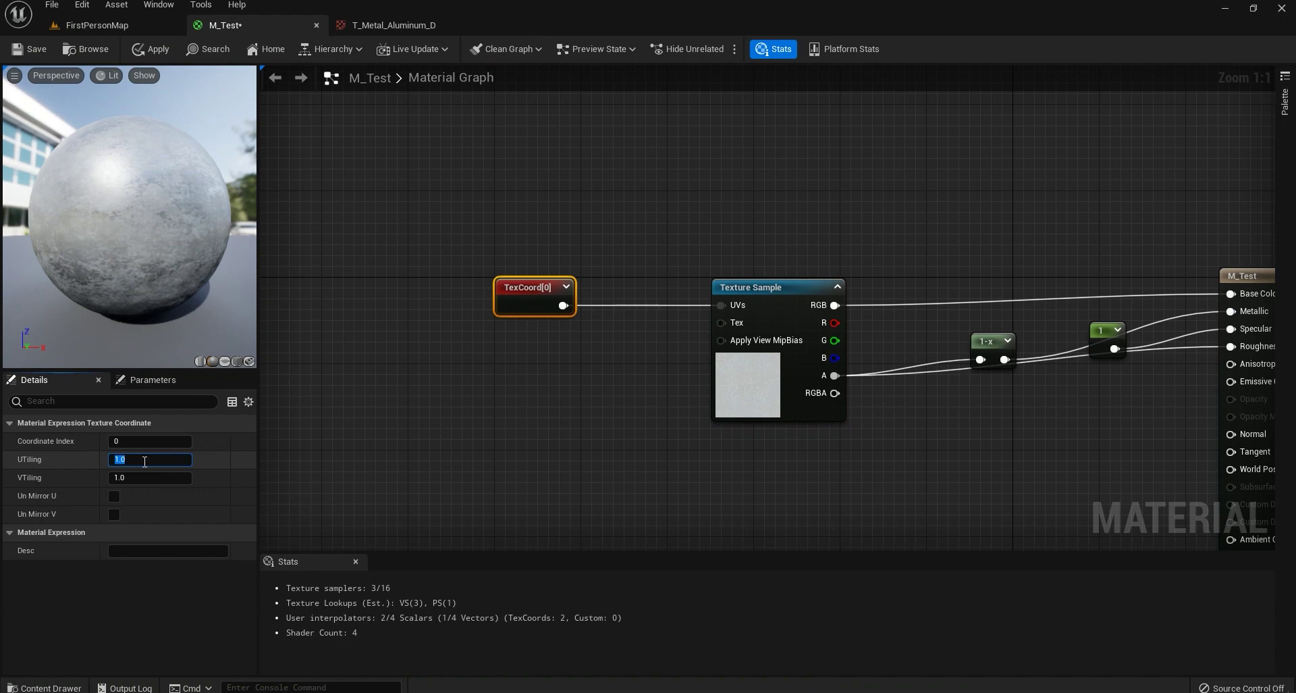
pyautogui.click(145, 55)
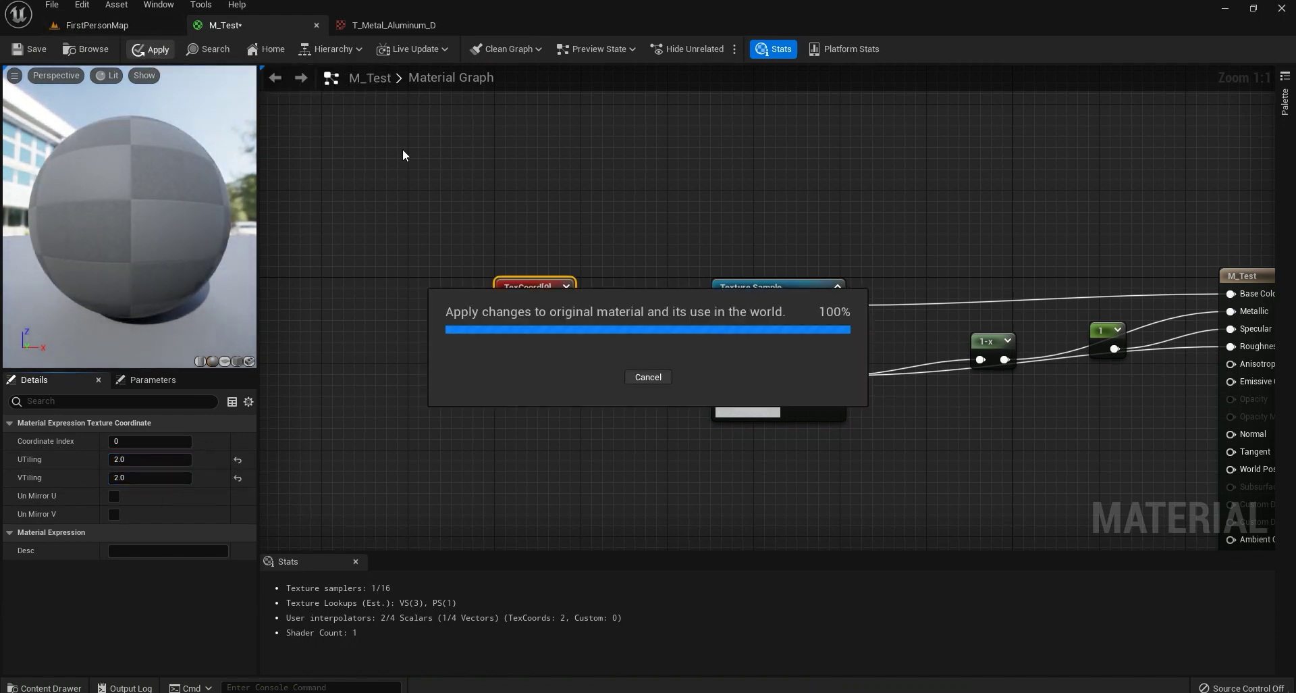
pyautogui.click(121, 27)
pyautogui.moveTo(506, 246); pyautogui.dragTo(561, 217, button='right')
pyautogui.press('s')
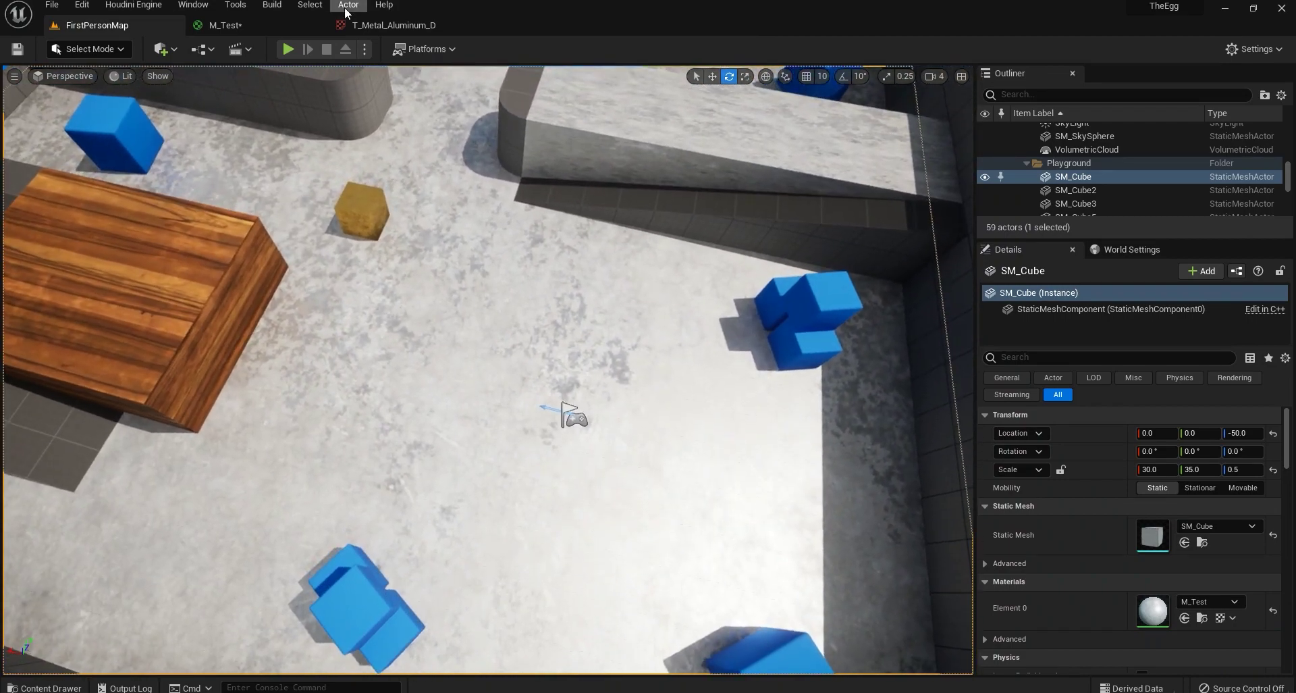
# - Set the TexCoord[0] node's UTiling and VTiling to 5.0 in M_Test and apply the material
pyautogui.click(282, 25)
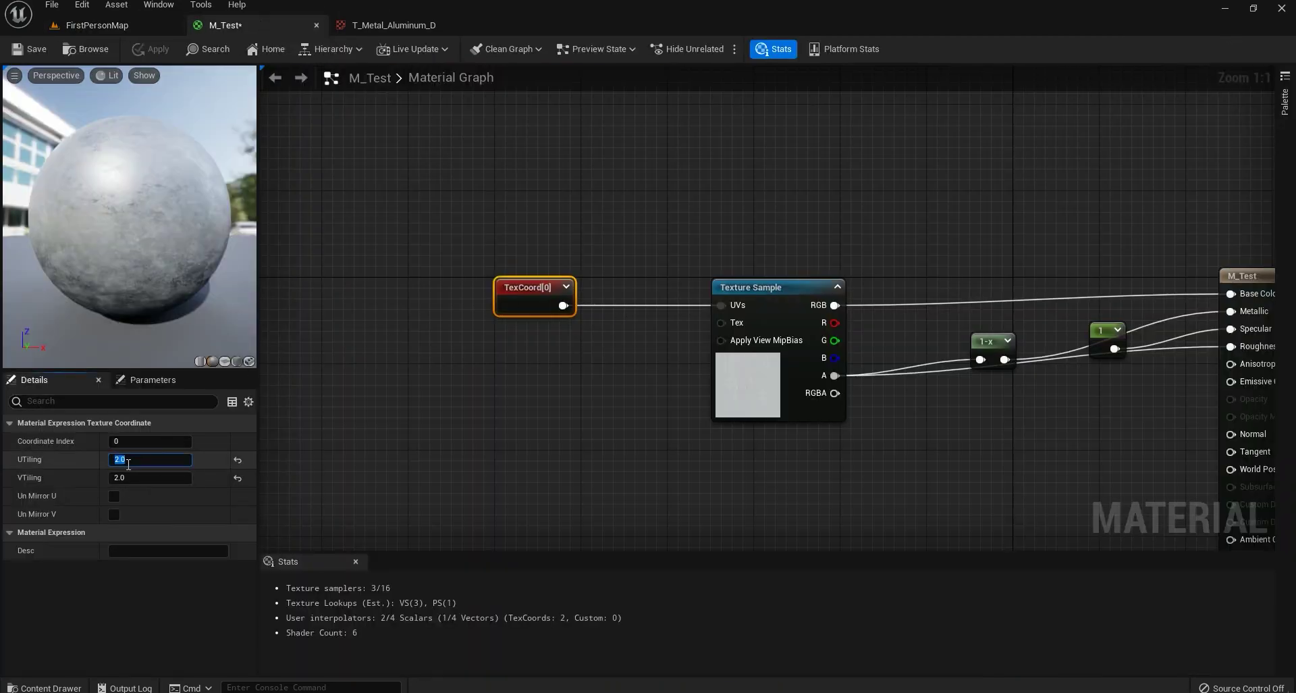
pyautogui.write('5')
pyautogui.press('Return')
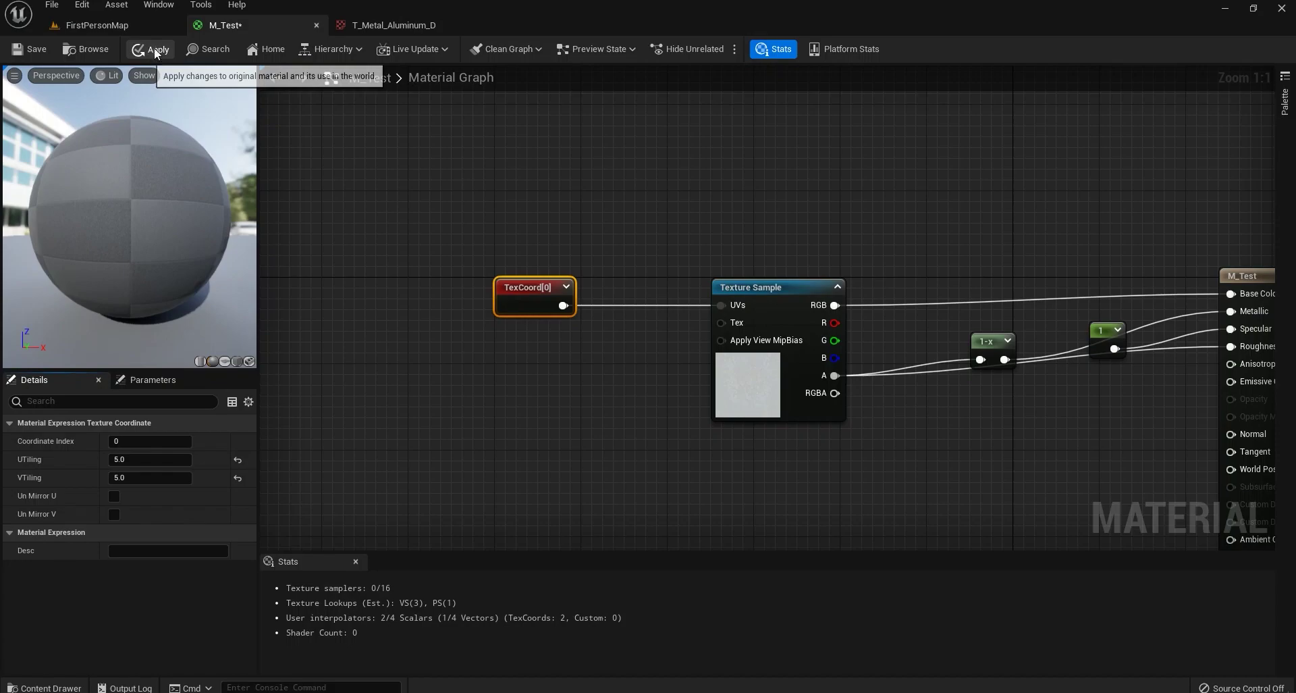
pyautogui.click(147, 47)
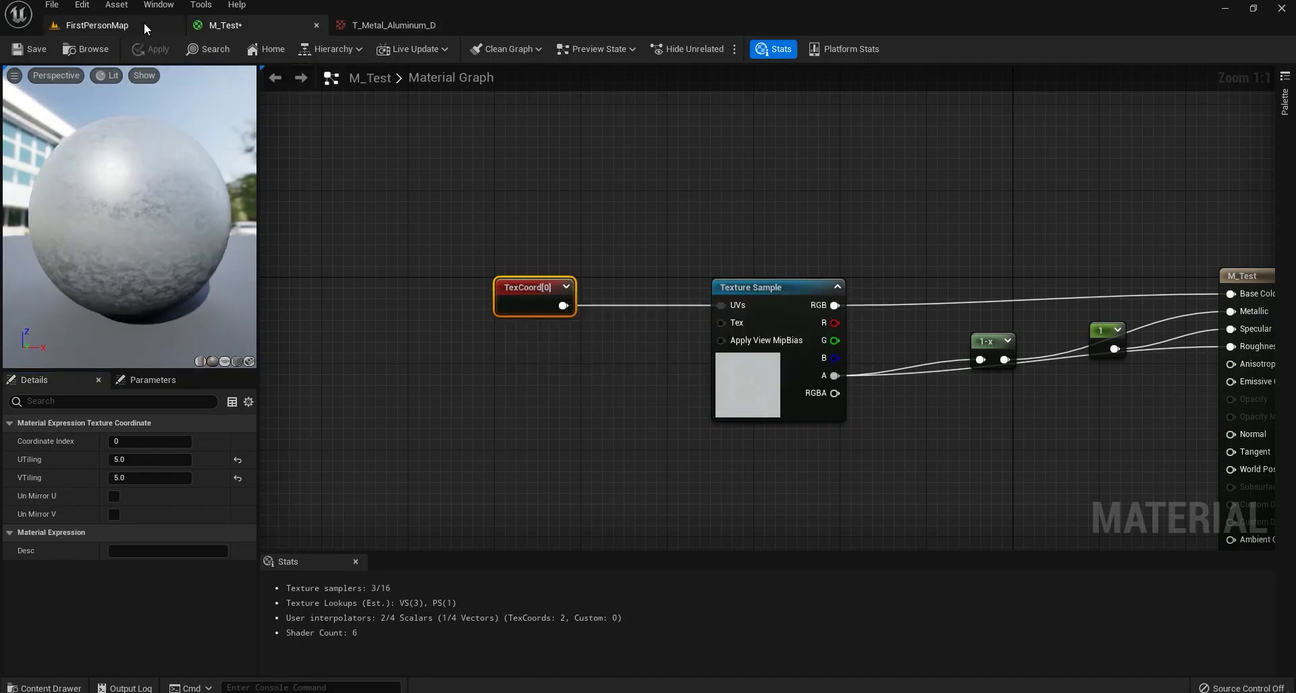
# - Inspect the retiled metal floor in FirstPersonMap from close up and across the whole level
pyautogui.click(144, 22)
pyautogui.moveTo(486, 368); pyautogui.dragTo(439, 335, button='right')
pyautogui.press('w')
pyautogui.press('s')
pyautogui.press('a')
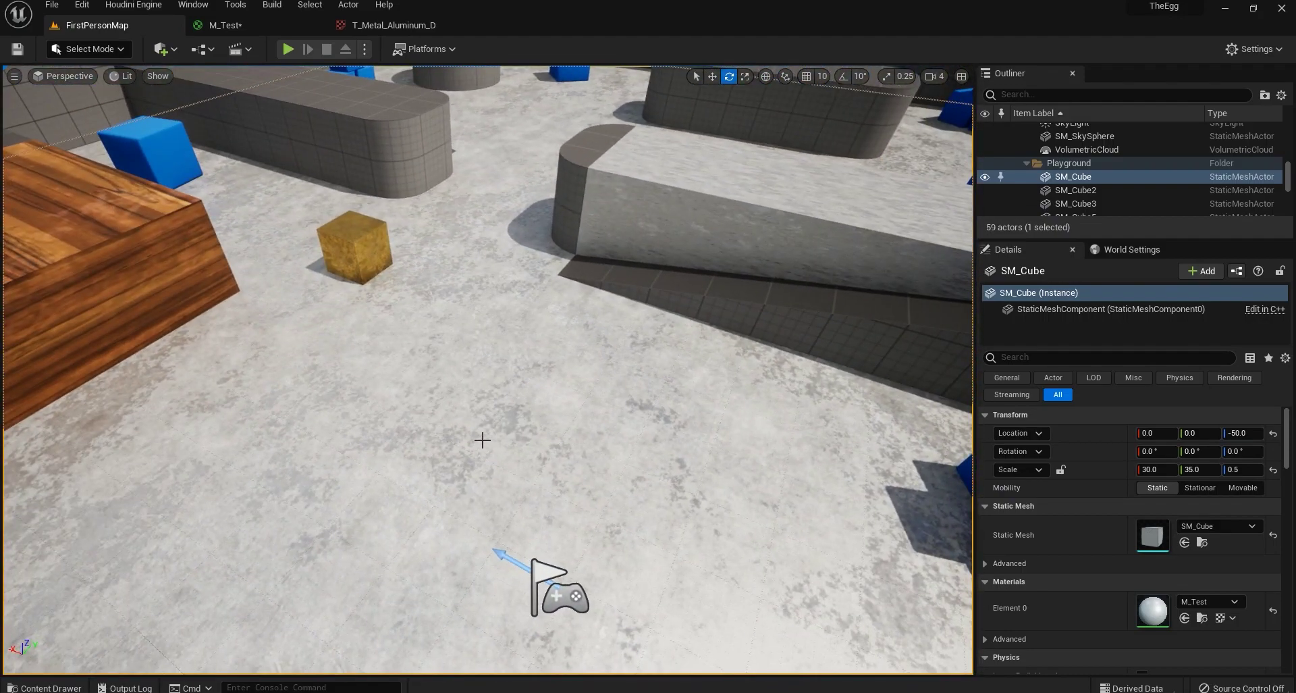
pyautogui.moveTo(301, 110); pyautogui.dragTo(405, 94, button='right')
pyautogui.press('w')
pyautogui.press('s')
pyautogui.press('w')
pyautogui.moveTo(472, 344); pyautogui.dragTo(466, 337, button='right')
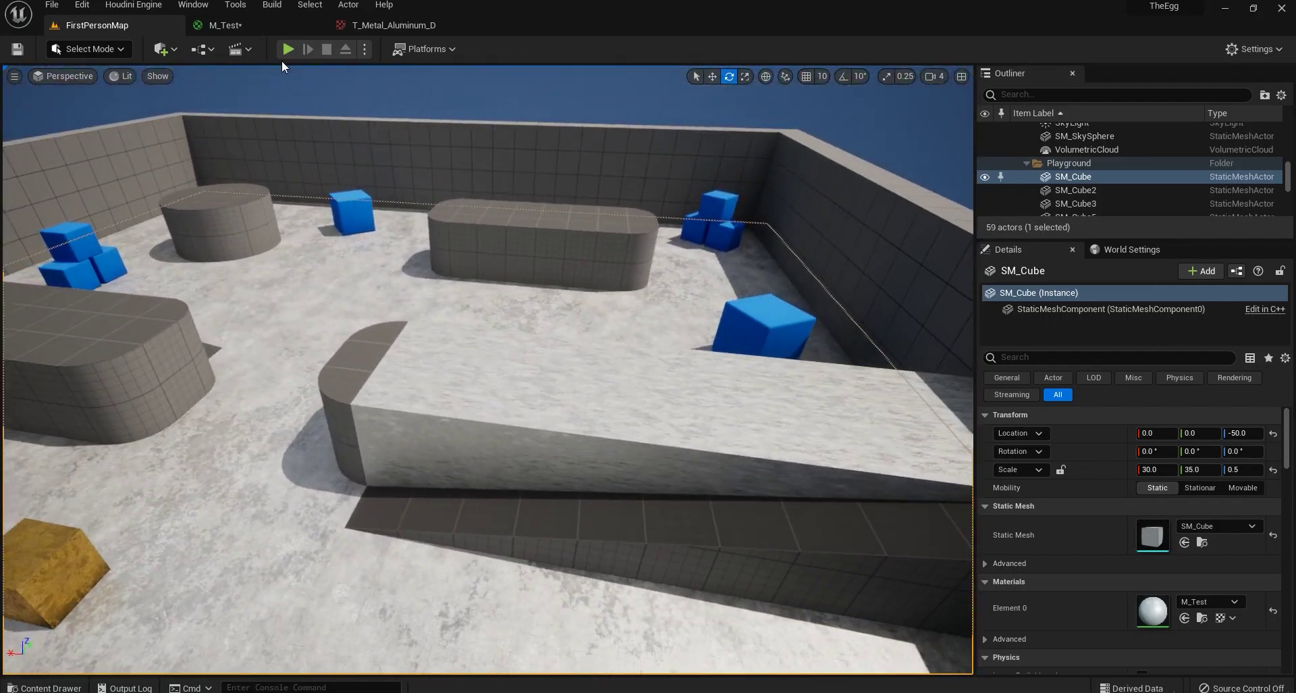
# - Return to the M_Test graph and reposition the TexCoord[0] node slightly farther ahead of the Texture Sample node
pyautogui.click(237, 26)
pyautogui.moveTo(528, 313); pyautogui.dragTo(330, 302)
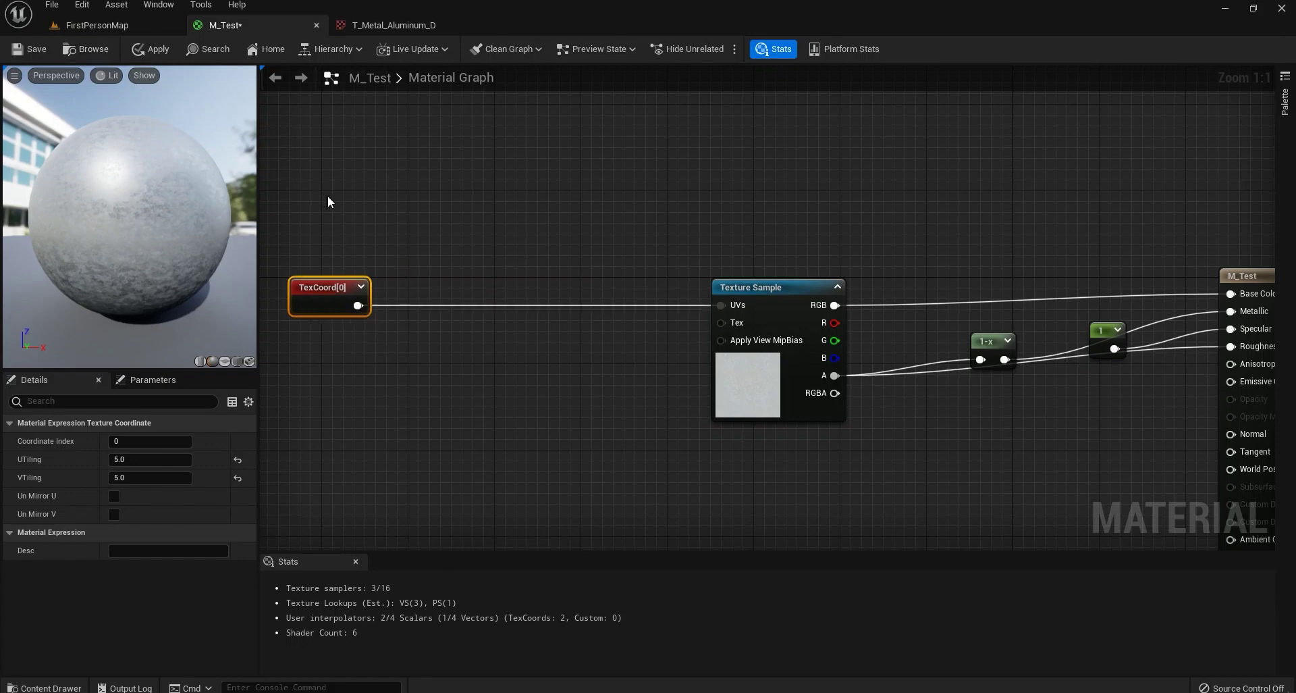
pyautogui.moveTo(330, 292); pyautogui.dragTo(514, 293)
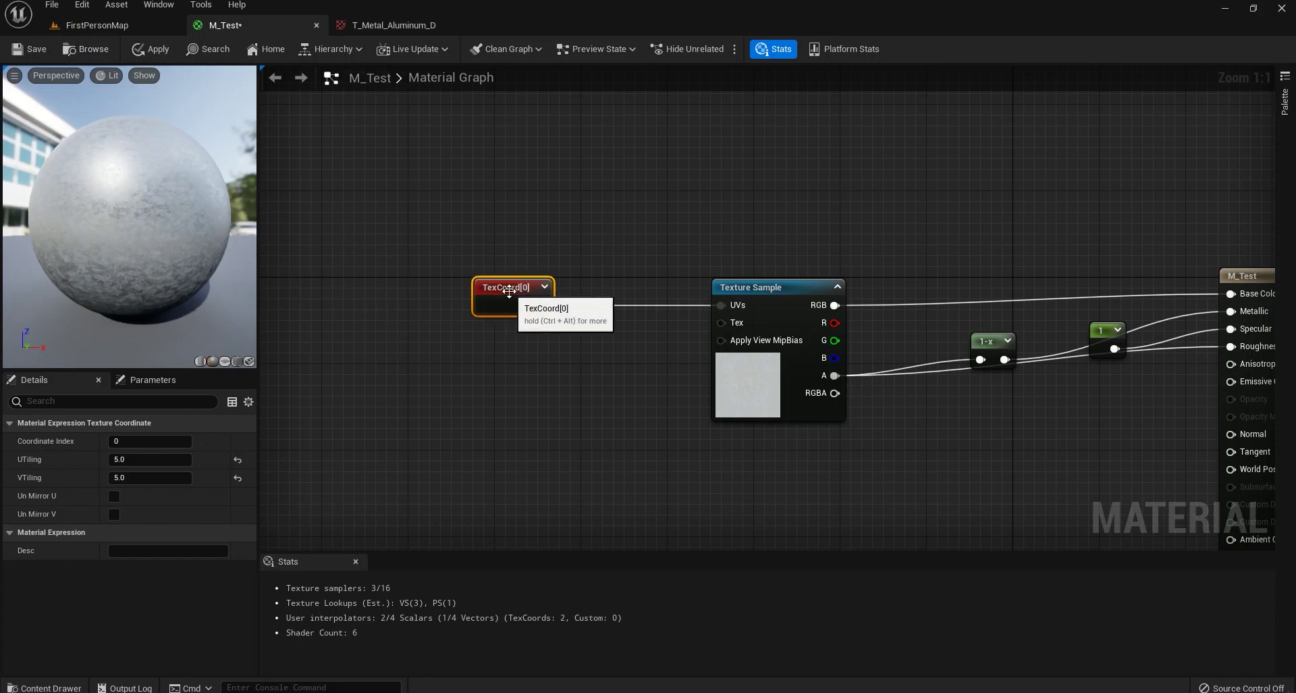
# - Locate M_Test in the StarterContent Materials folder and create a material instance from it named MI_Test
pyautogui.click(86, 49)
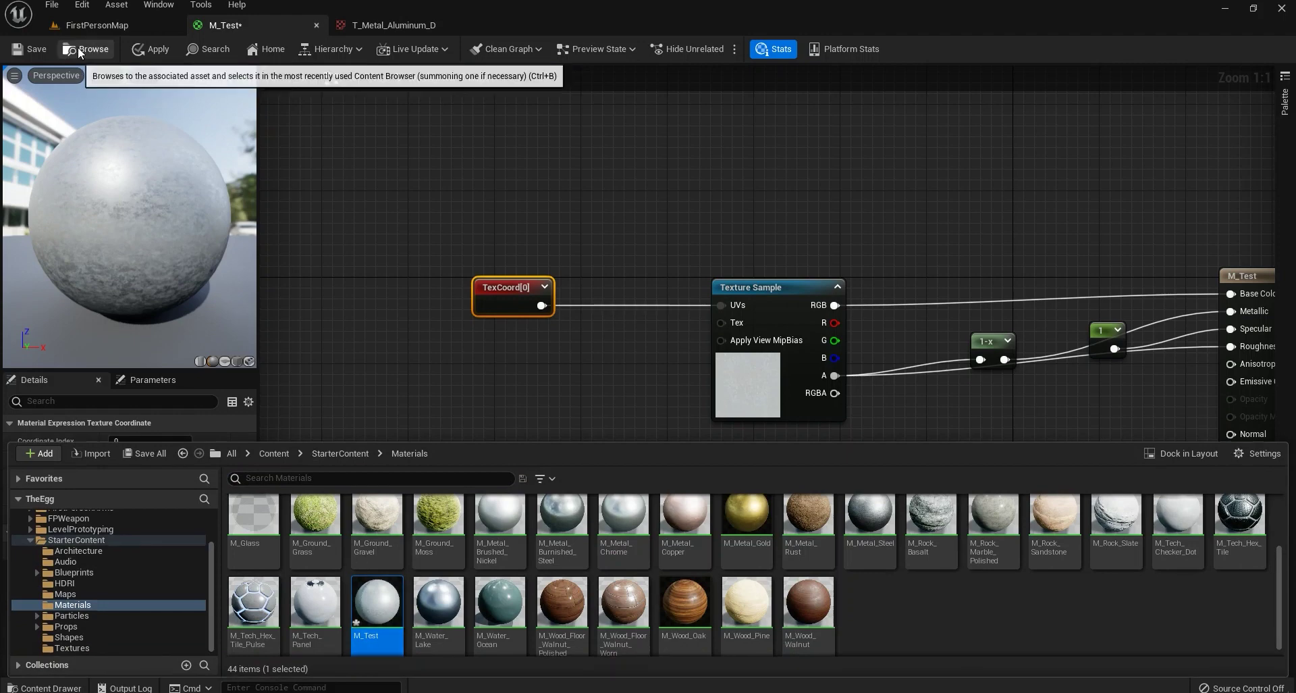
pyautogui.rightClick(375, 601)
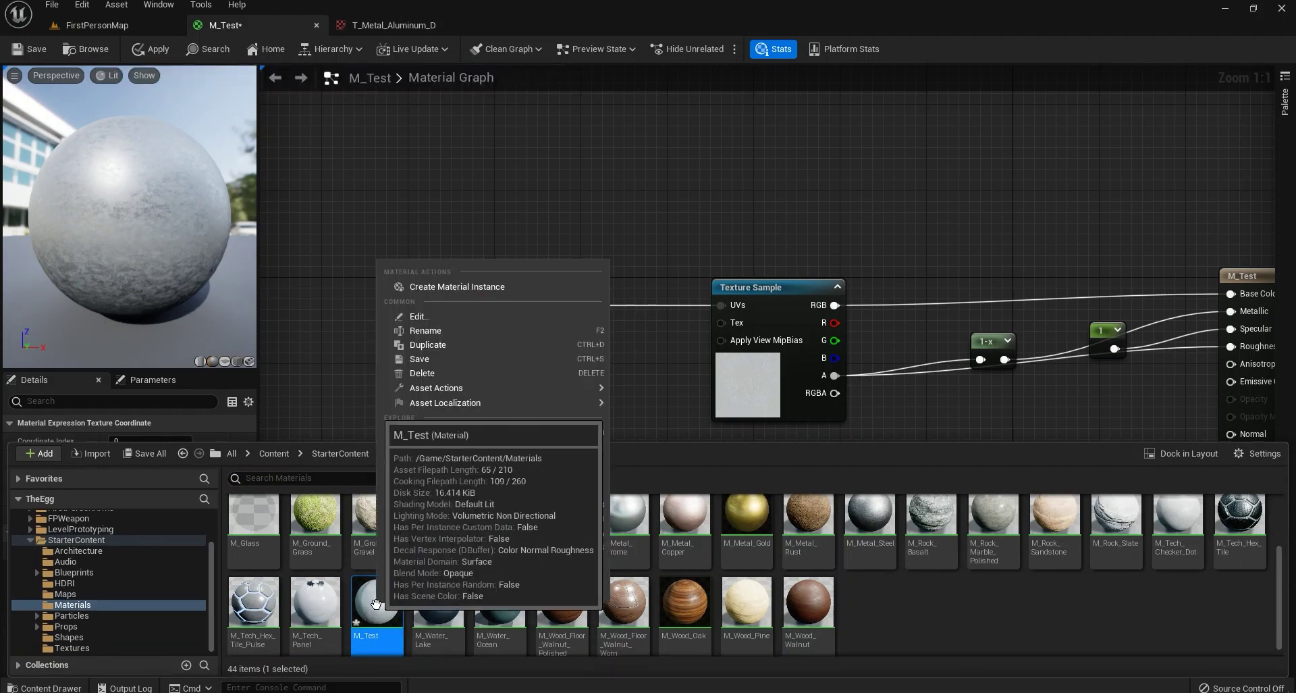
pyautogui.rightClick(913, 598)
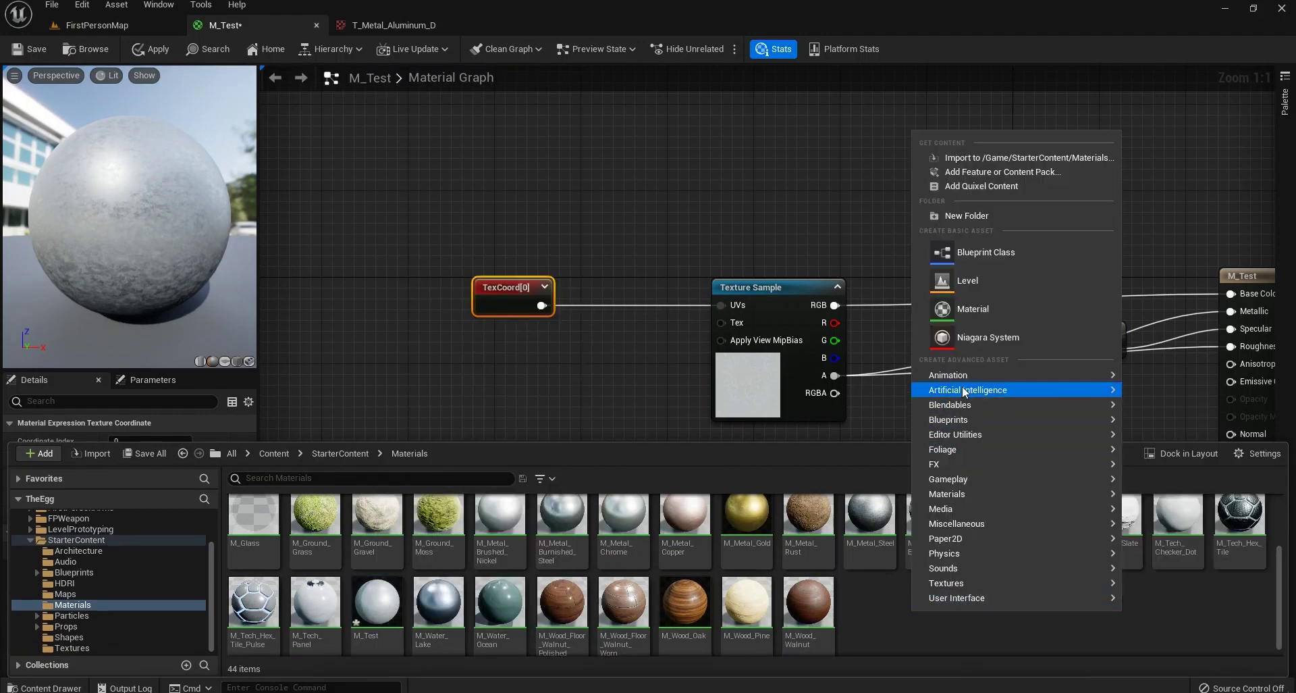
pyautogui.moveTo(963, 500)
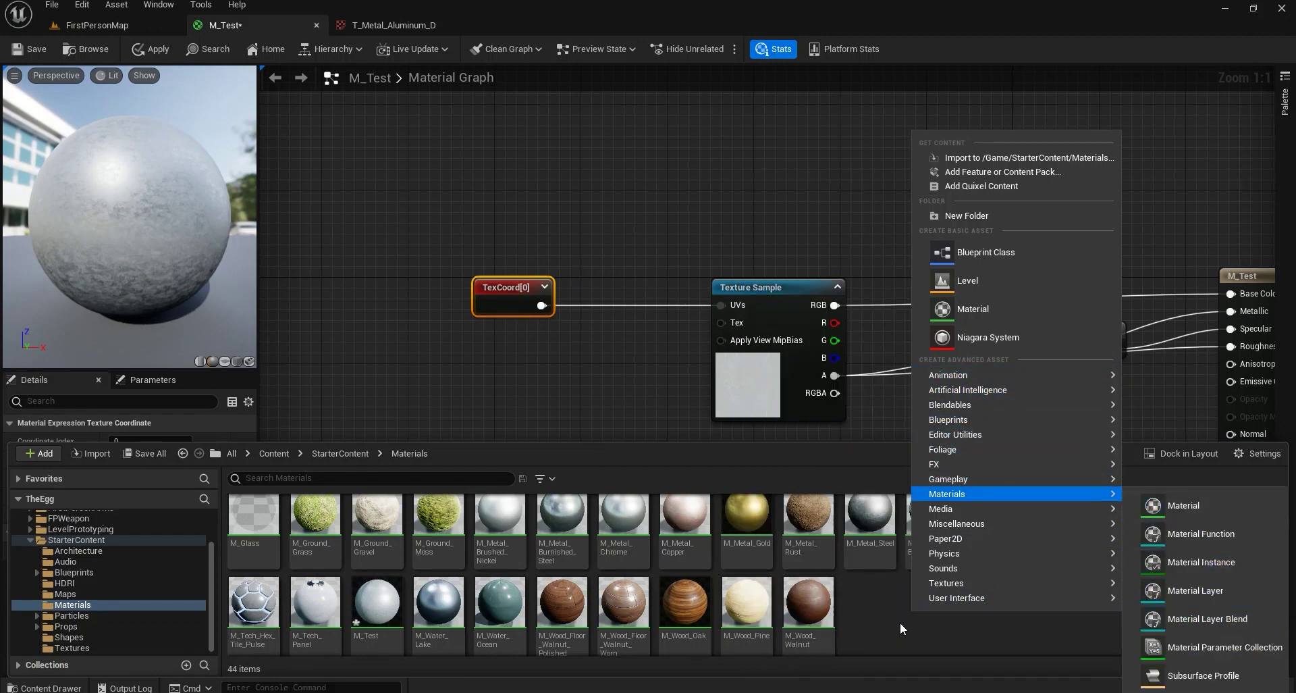
pyautogui.click(377, 603)
pyautogui.rightClick(376, 602)
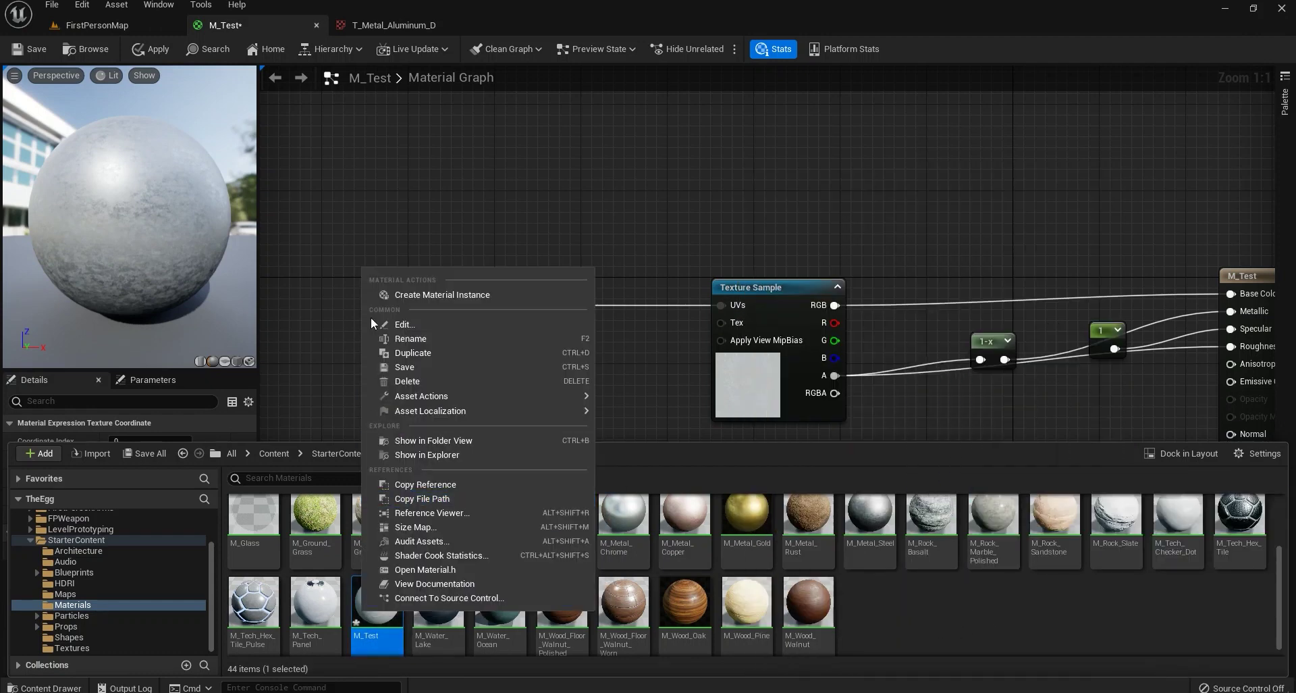
pyautogui.click(439, 295)
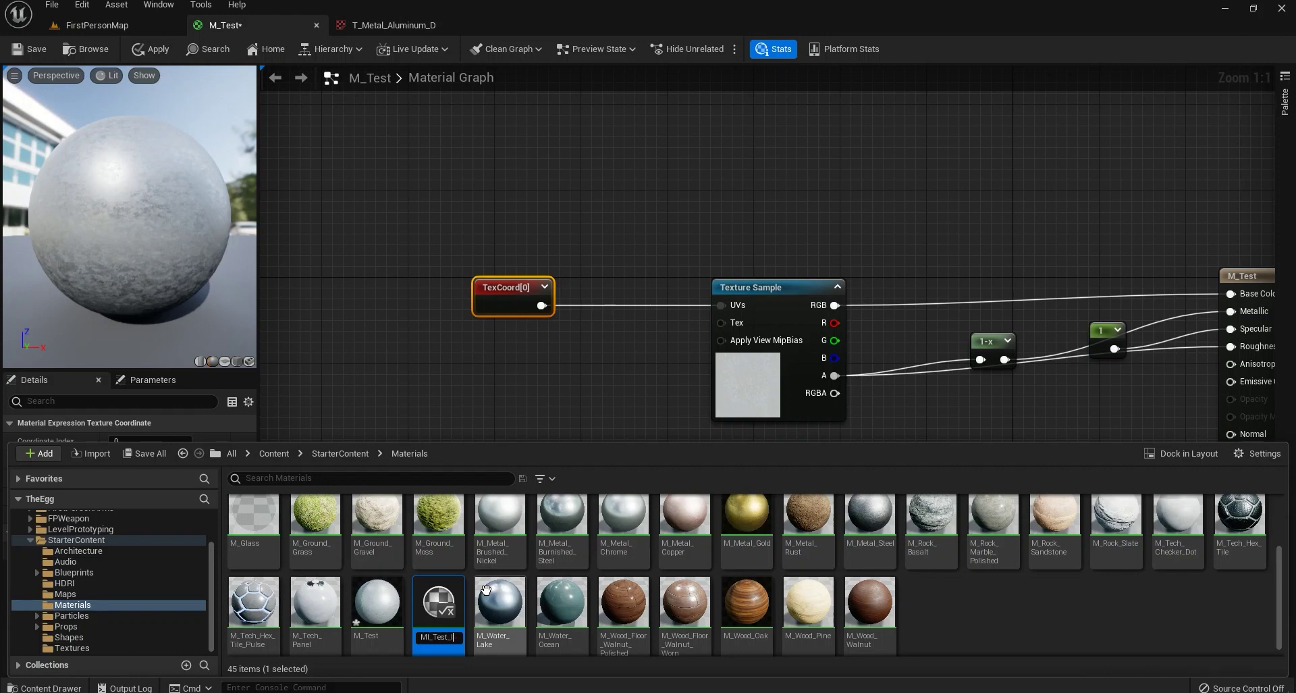
pyautogui.press('Return')
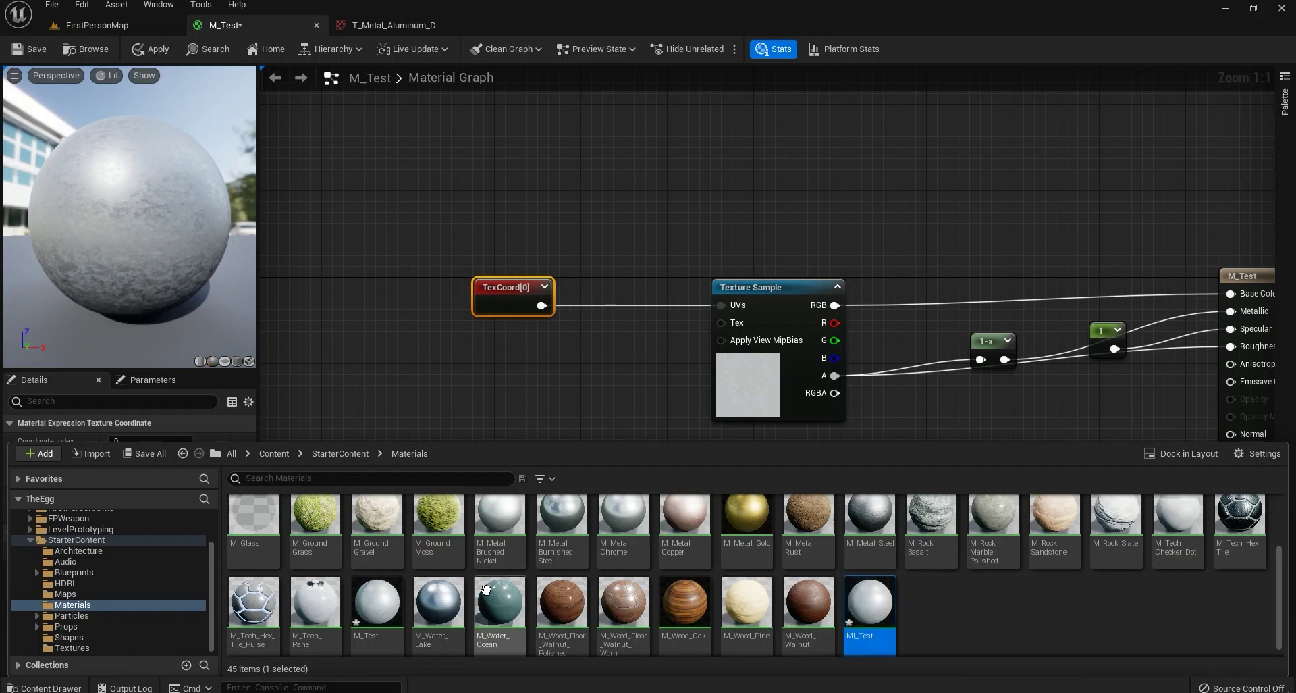
# - Open MI_Test and examine its Lightmass Settings and Material Property Overrides
pyautogui.doubleClick(869, 601)
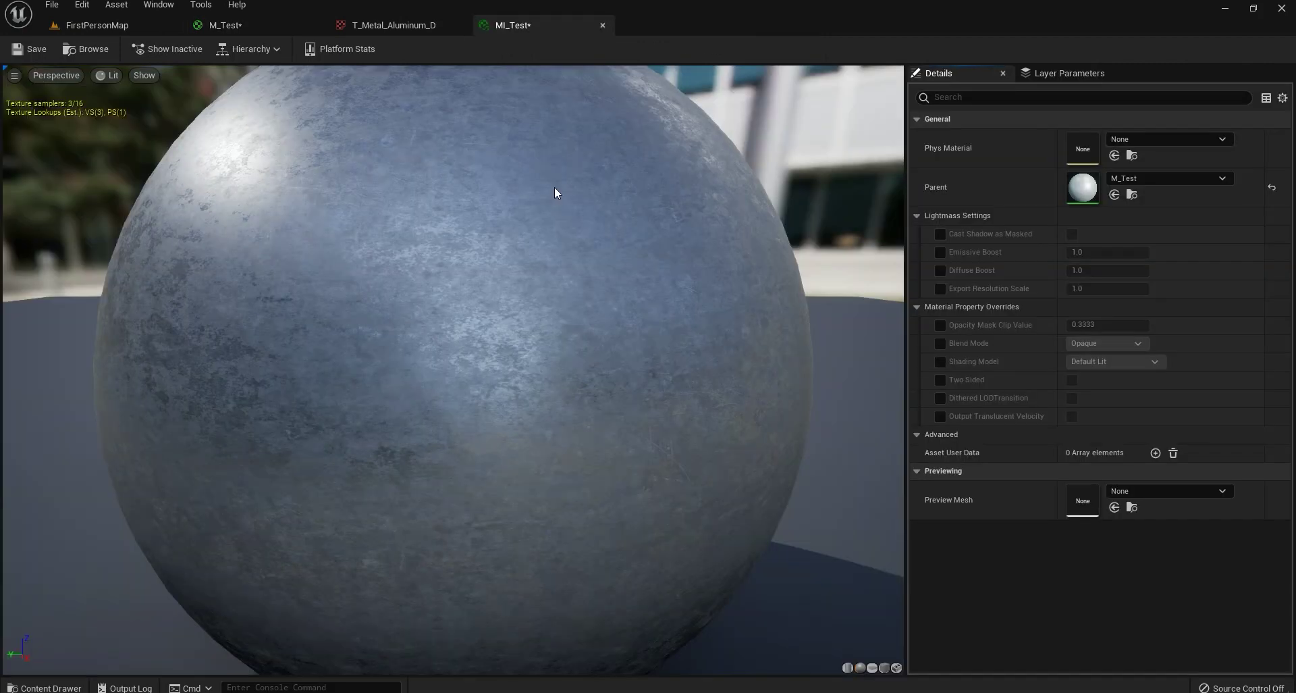
pyautogui.click(917, 216)
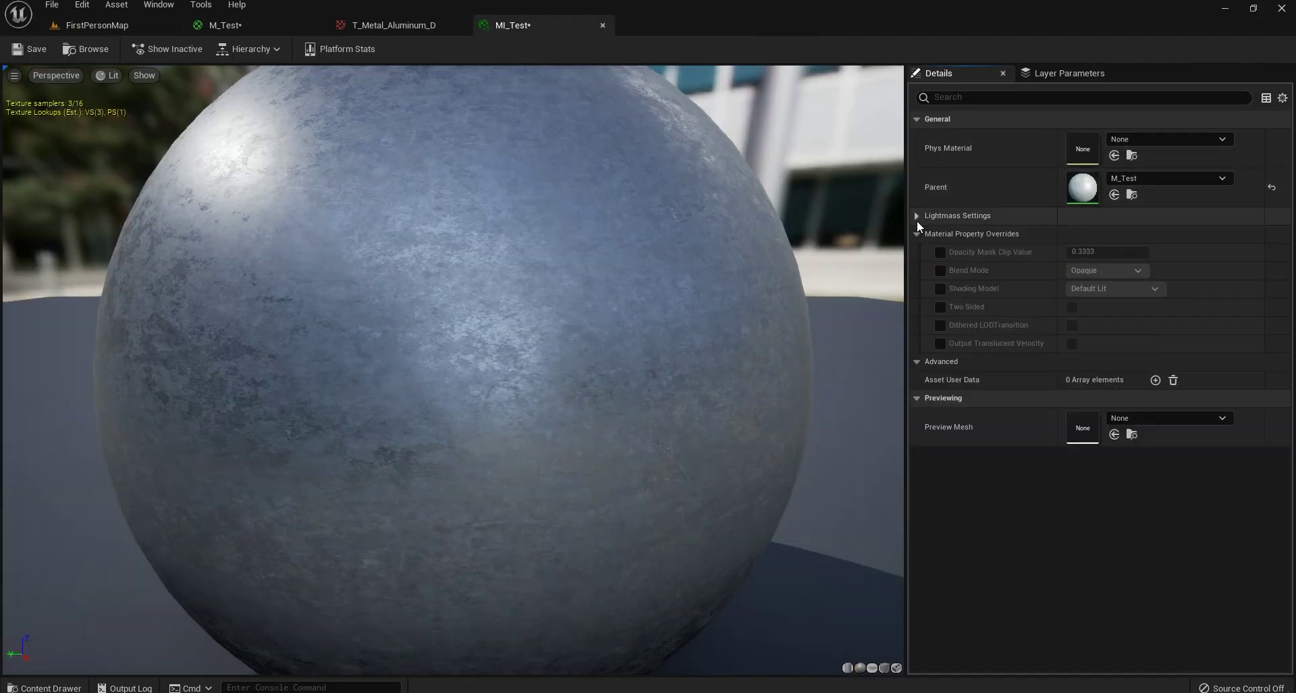
pyautogui.click(917, 232)
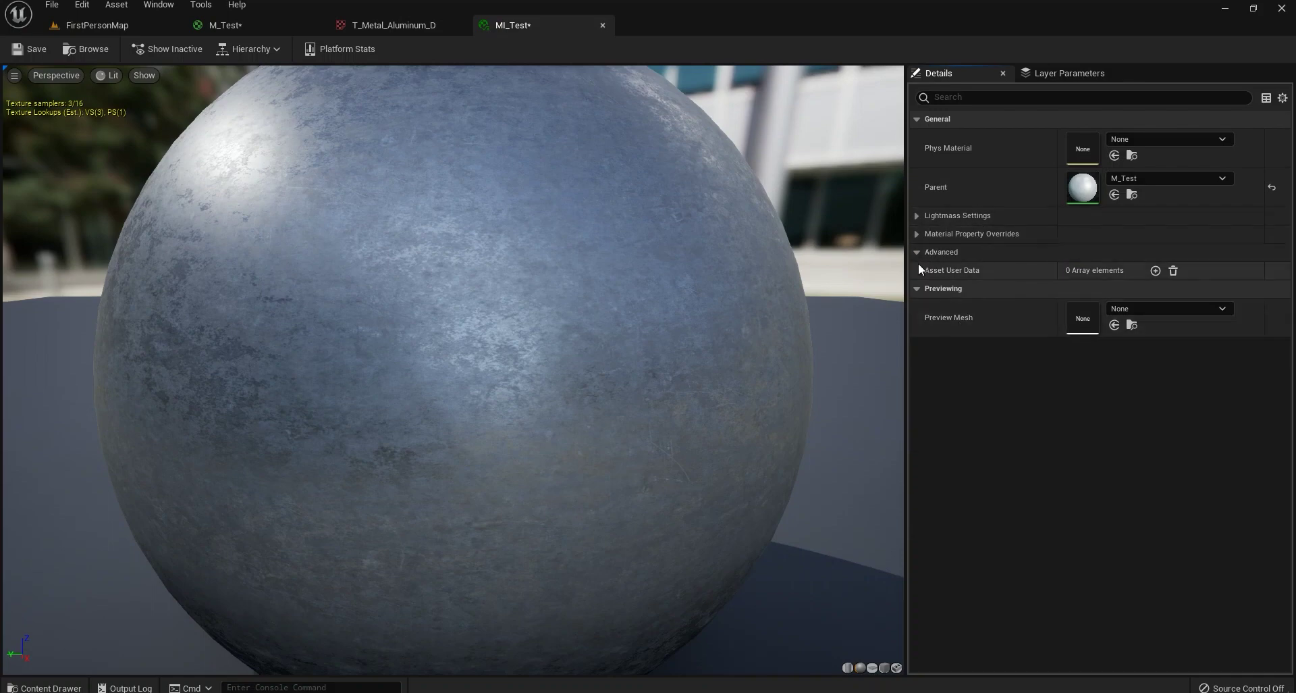
pyautogui.click(917, 234)
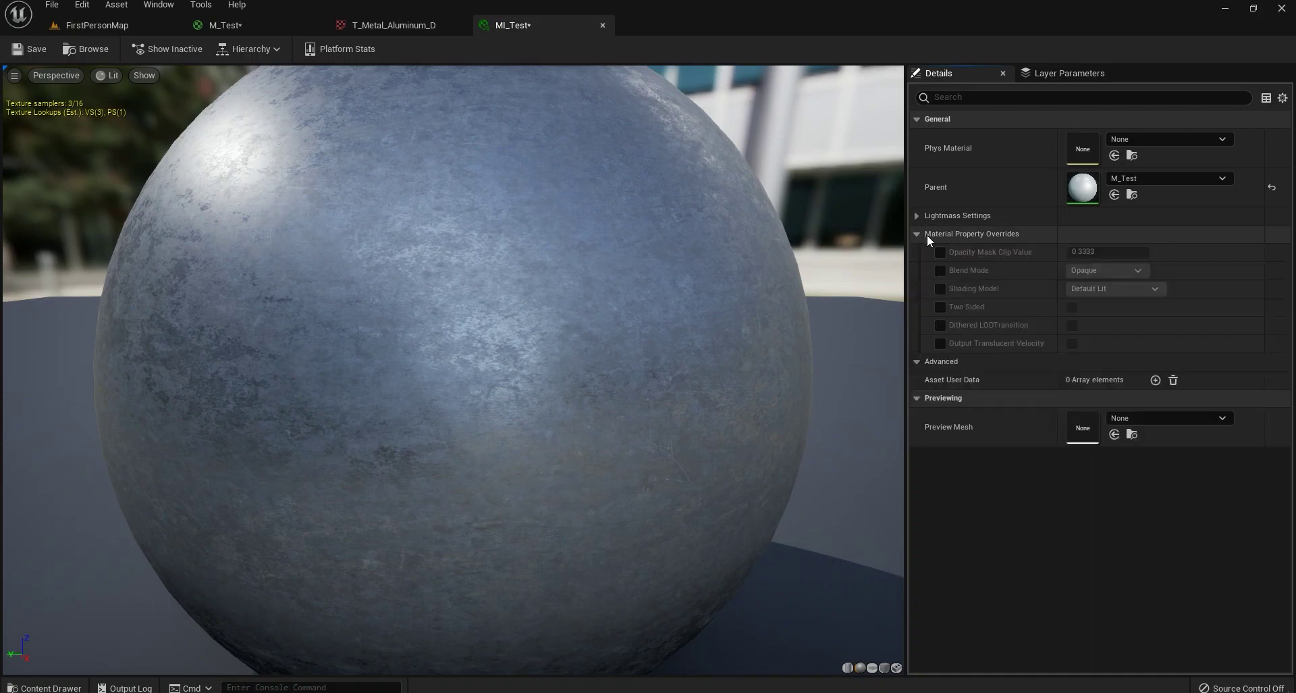
pyautogui.click(917, 215)
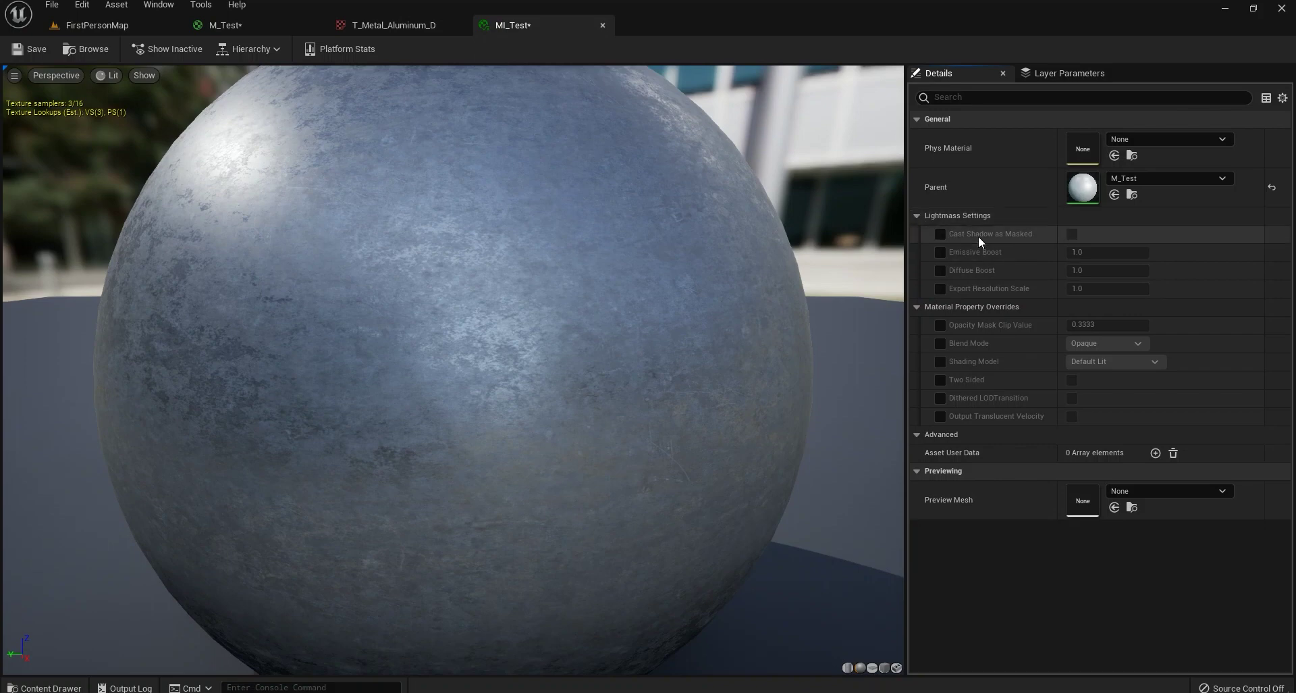
pyautogui.click(915, 216)
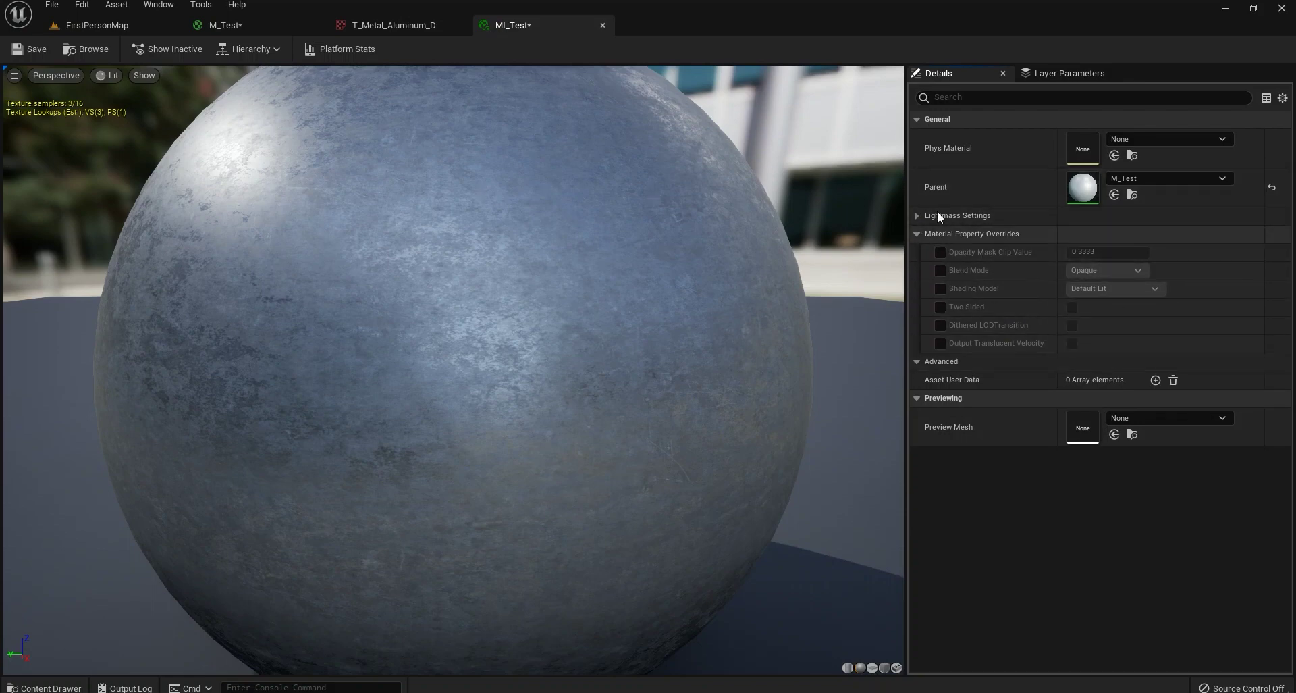
pyautogui.click(916, 234)
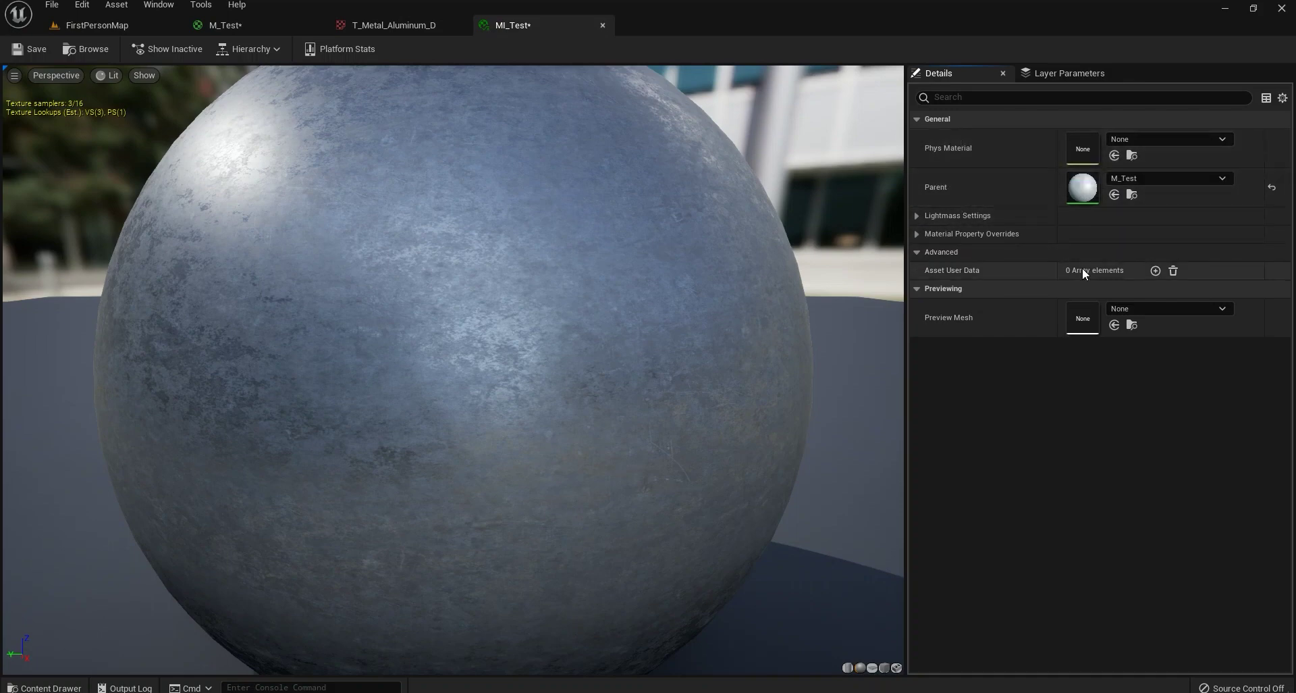
# - Return to the M_Test graph and move the TexCoord[0] node away from the Texture Sample to make room between them
pyautogui.click(270, 25)
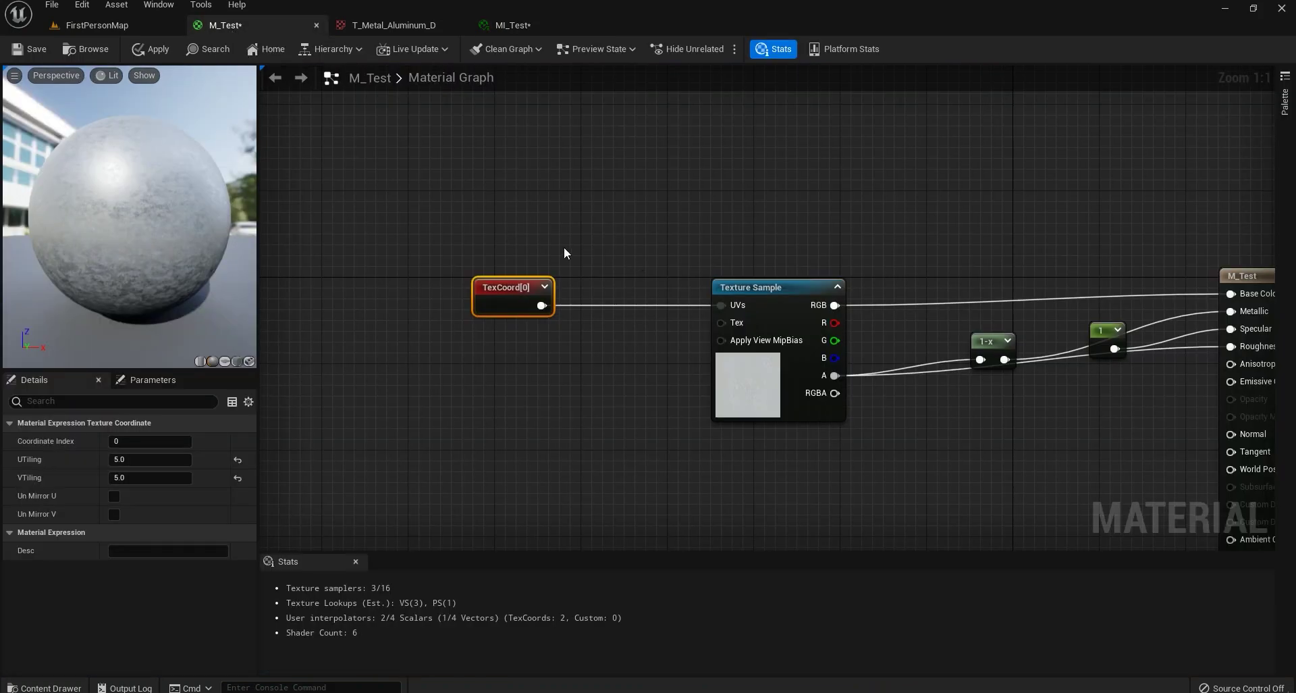
pyautogui.moveTo(565, 253); pyautogui.dragTo(778, 264, button='right')
pyautogui.moveTo(726, 297); pyautogui.dragTo(638, 318)
pyautogui.click(639, 283)
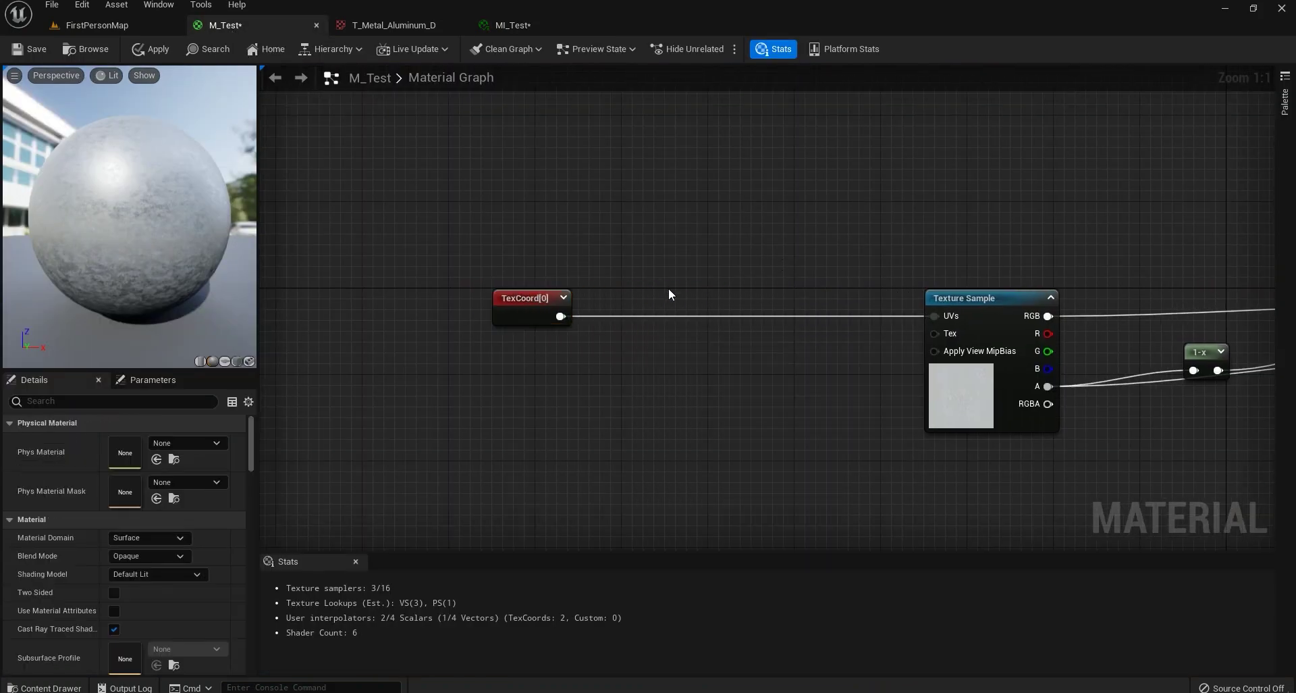
pyautogui.click(695, 248)
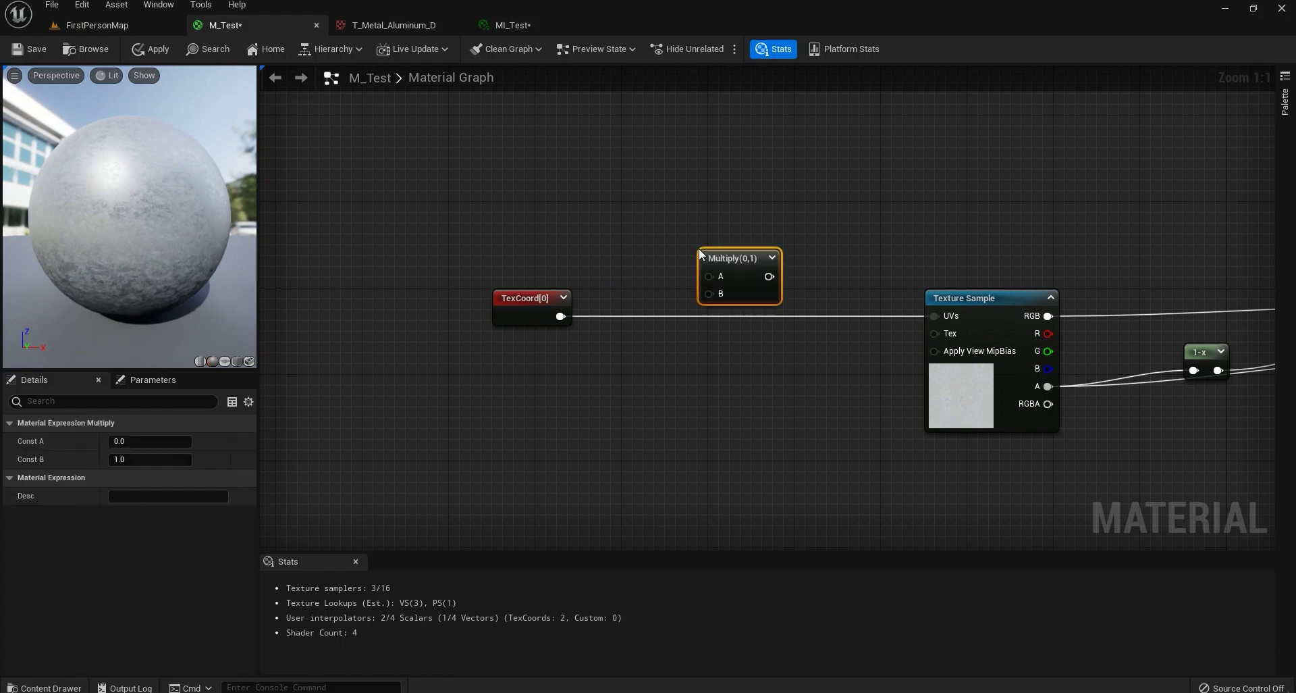
pyautogui.moveTo(743, 270); pyautogui.dragTo(746, 352)
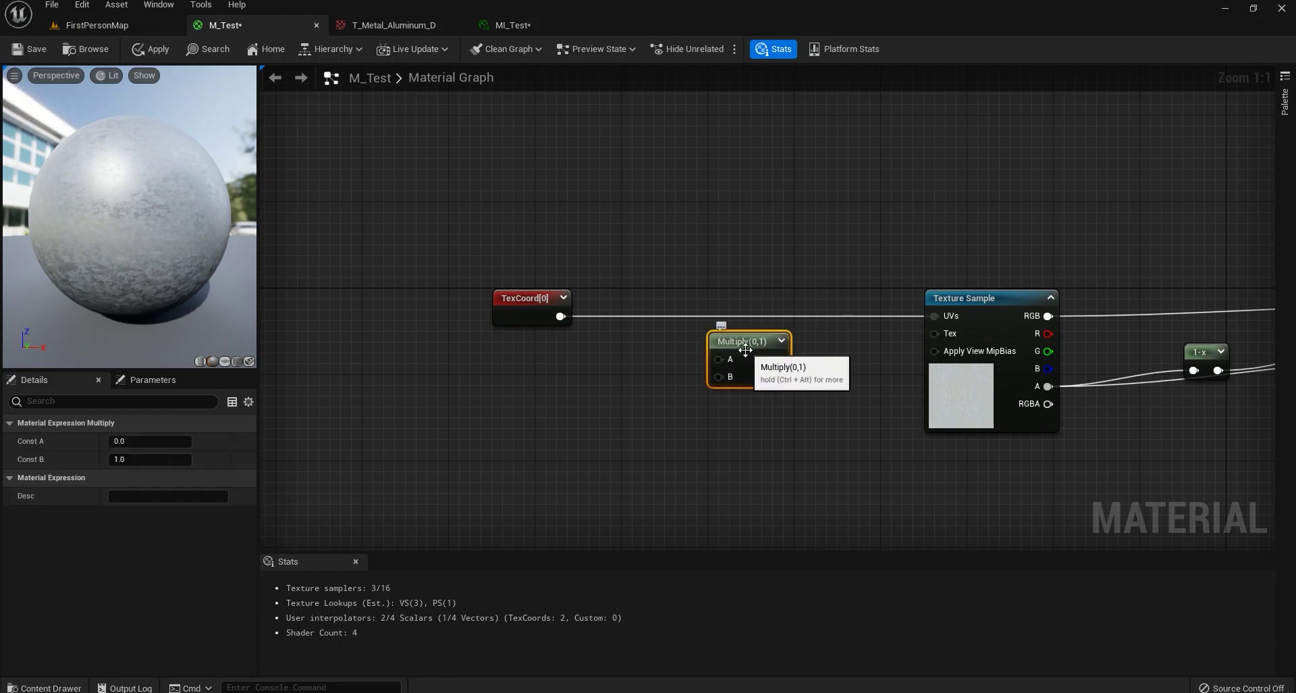
pyautogui.press('Delete')
# - Insert a Multiply node between TexCoord[0] and the Texture Sample, wiring TexCoord[0] into A and the result into UVs
pyautogui.moveTo(561, 316); pyautogui.dragTo(665, 345)
pyautogui.write('multi')
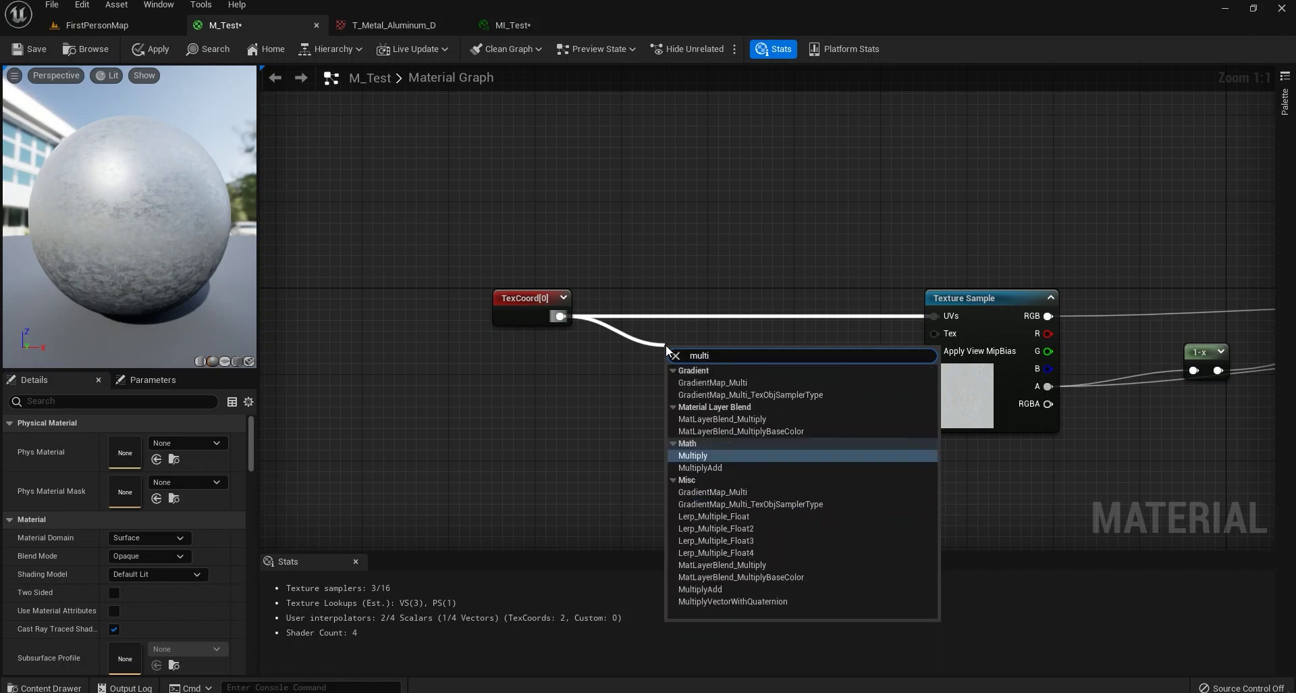
pyautogui.press('Return')
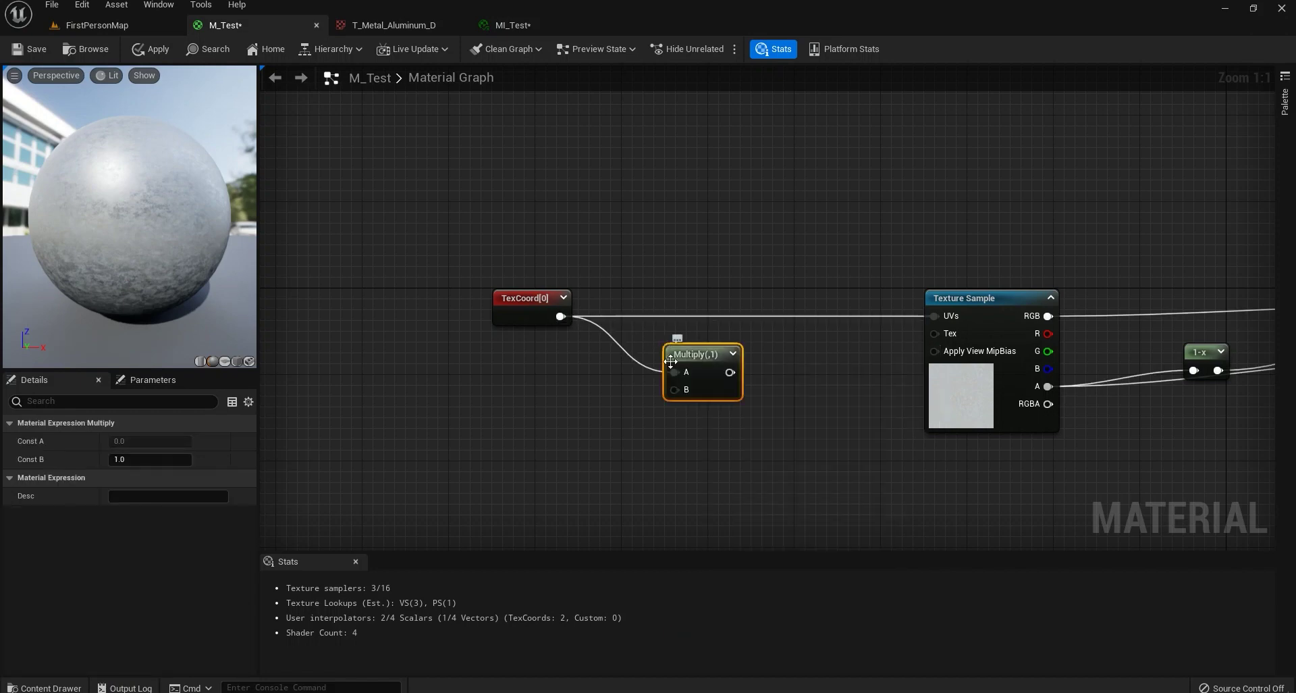
pyautogui.moveTo(727, 372); pyautogui.dragTo(959, 320)
pyautogui.moveTo(732, 329); pyautogui.dragTo(775, 306)
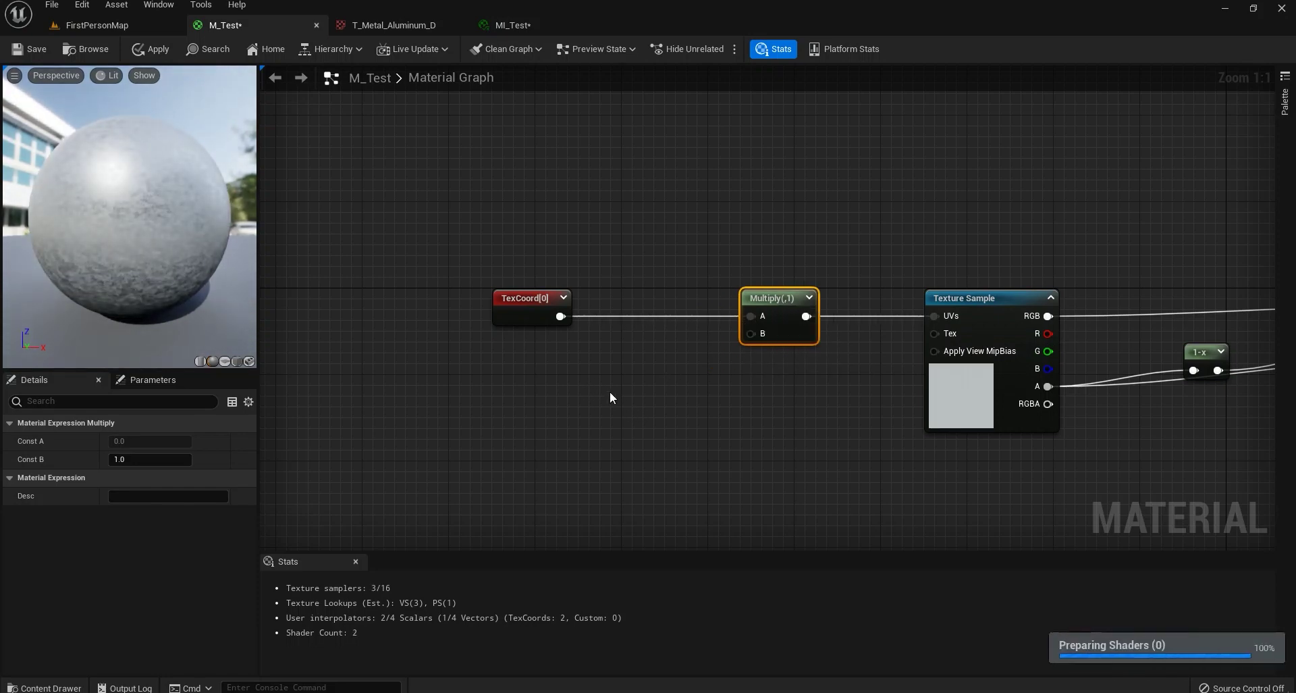
# - Add a scalar parameter named Tiling below TexCoord[0] and connect it to the Multiply node's B input
pyautogui.click(559, 411)
pyautogui.write('ssssss')
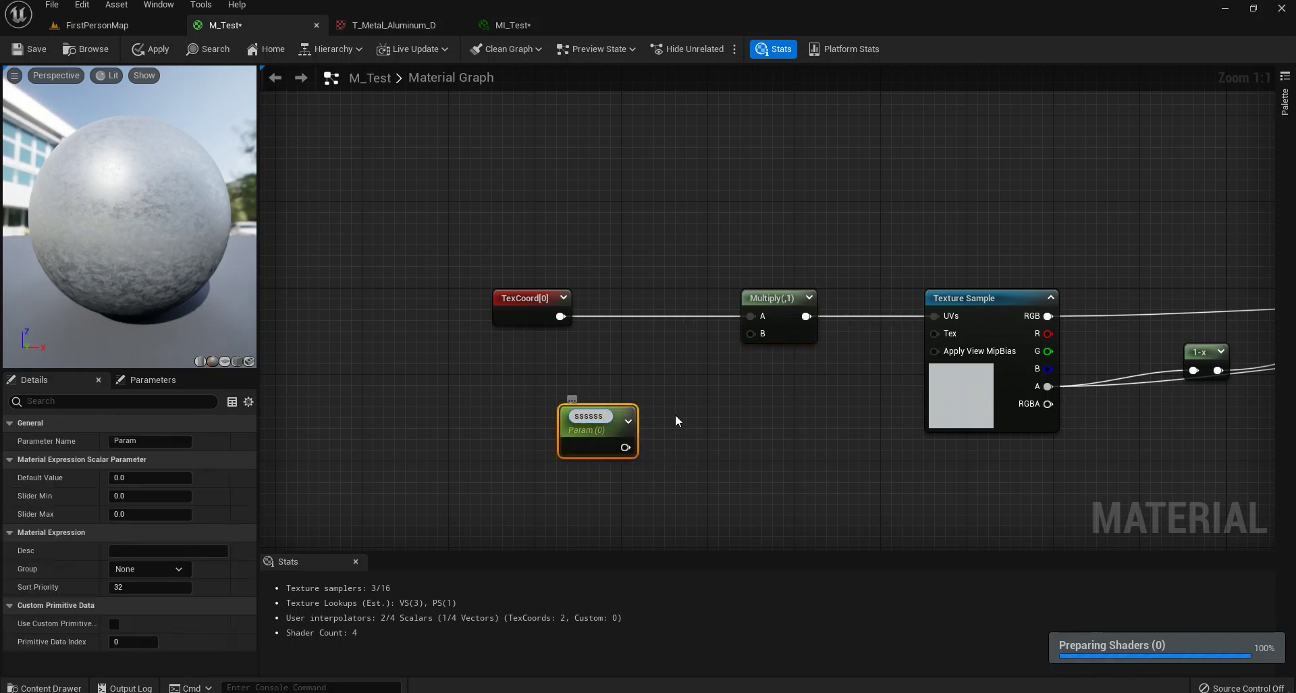
pyautogui.press('BackSpace')
pyautogui.press('BackSpace')
pyautogui.press('BackSpace')
pyautogui.press('BackSpace')
pyautogui.press('BackSpace')
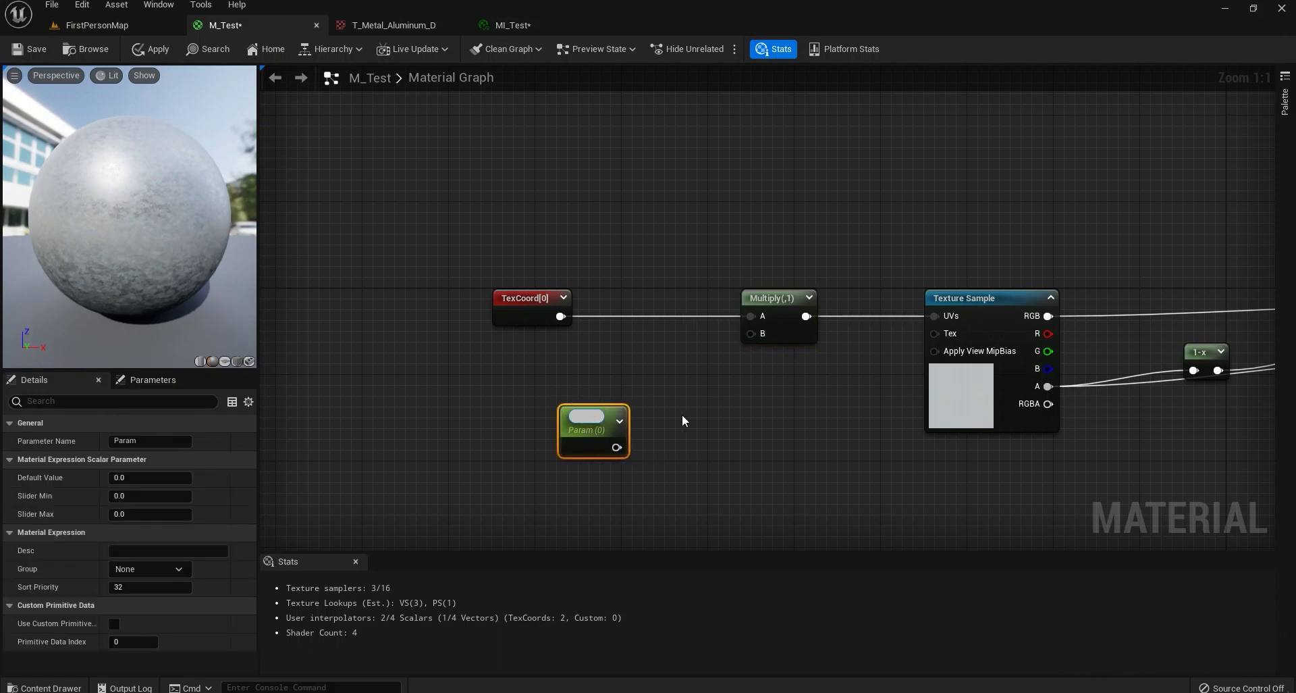
pyautogui.write('Tiling')
pyautogui.press('Return')
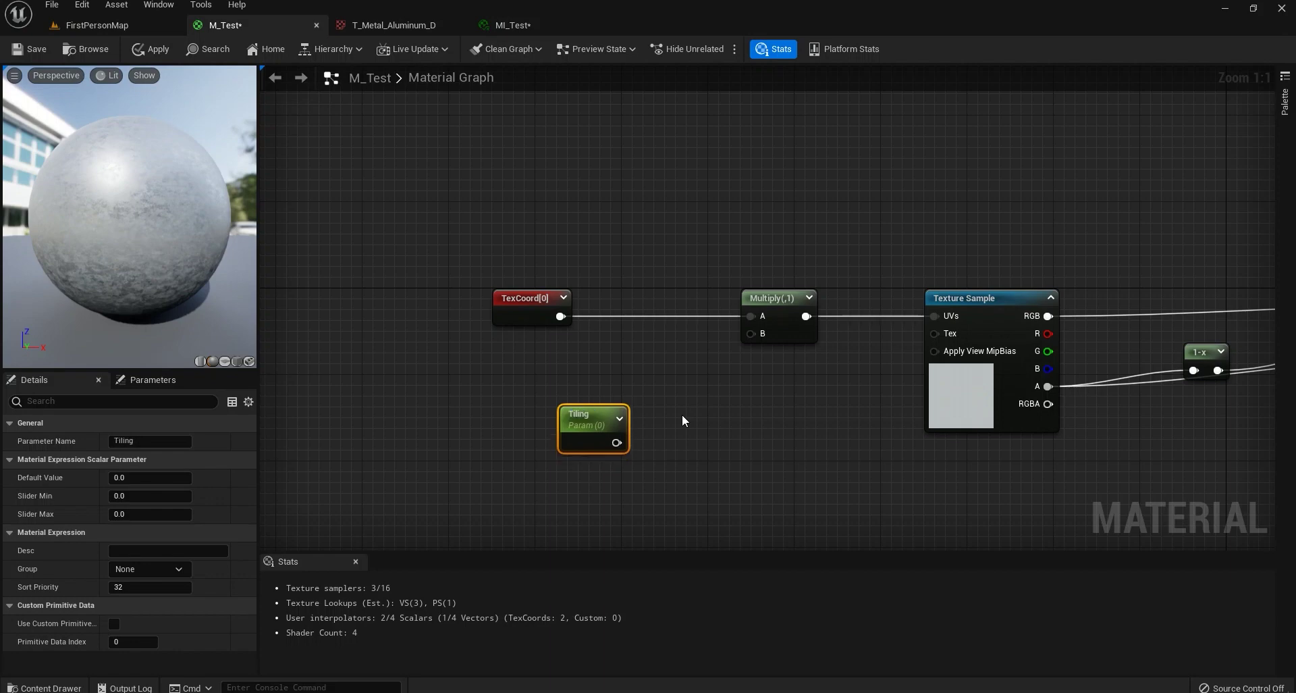
pyautogui.moveTo(616, 442); pyautogui.dragTo(561, 370)
# - Set the Tiling parameter's default value to 1.0, apply M_Test, and view the parameter in MI_Test
pyautogui.click(134, 477)
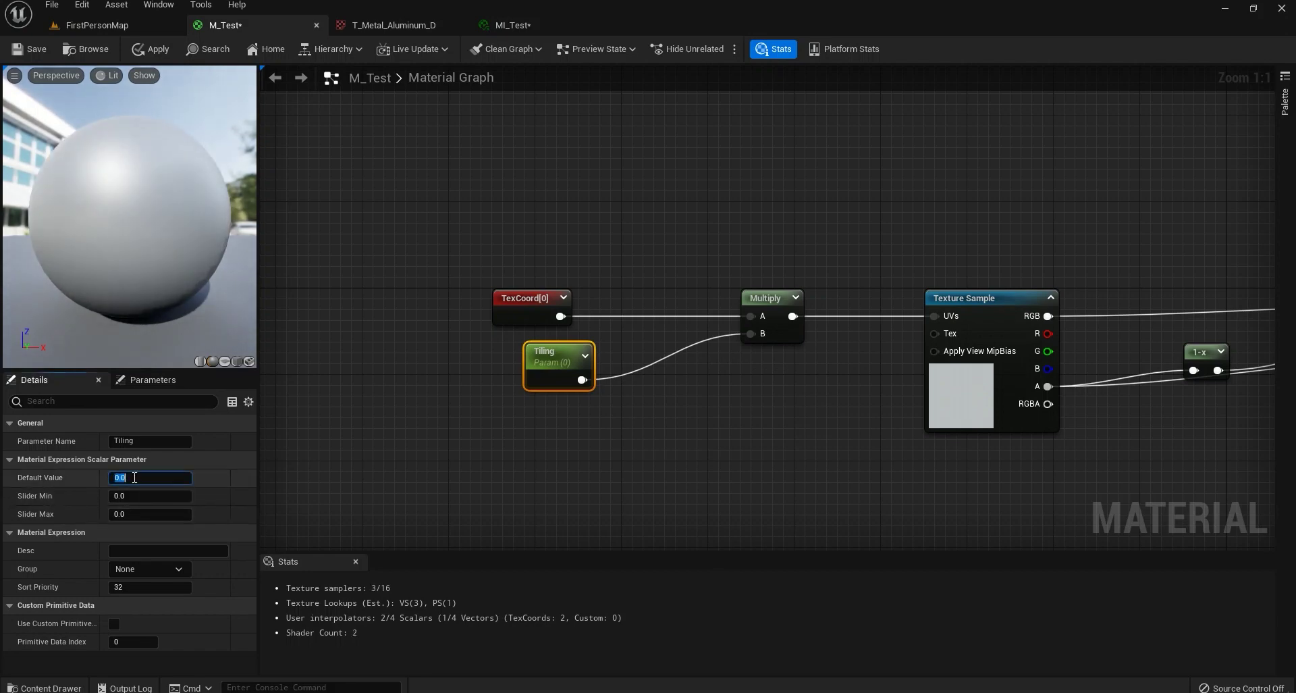
pyautogui.write('1')
pyautogui.press('Return')
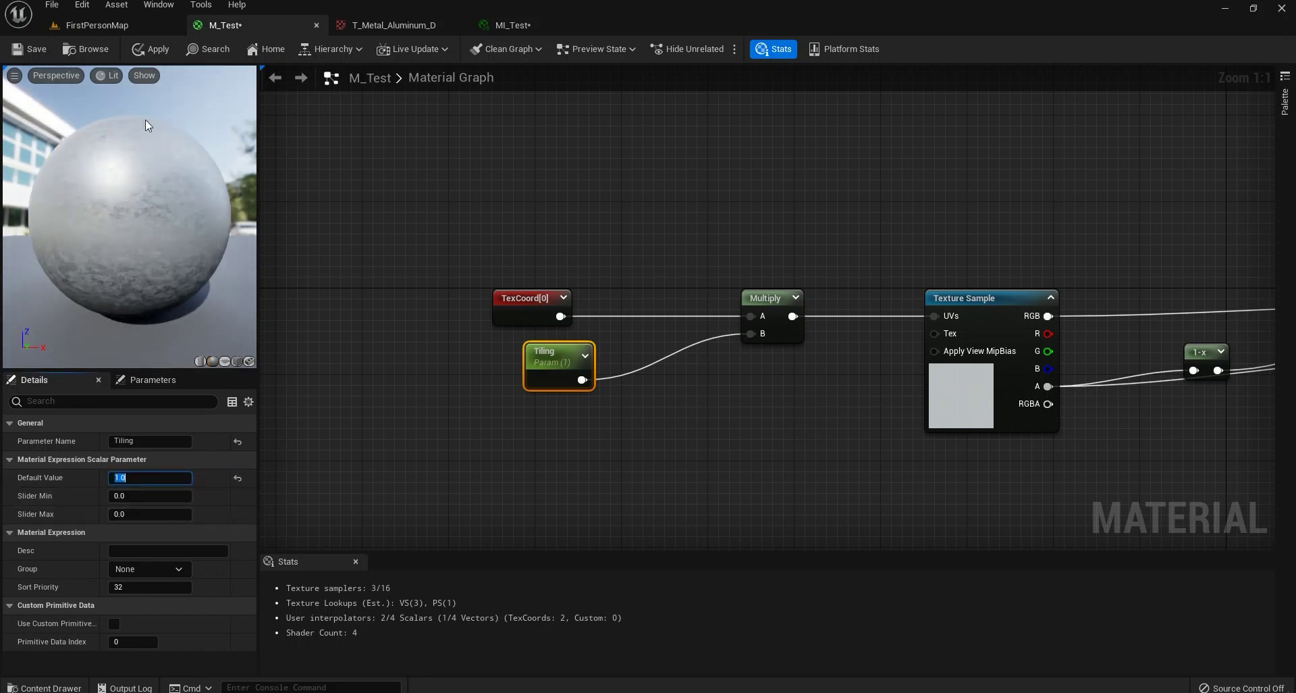
pyautogui.click(143, 50)
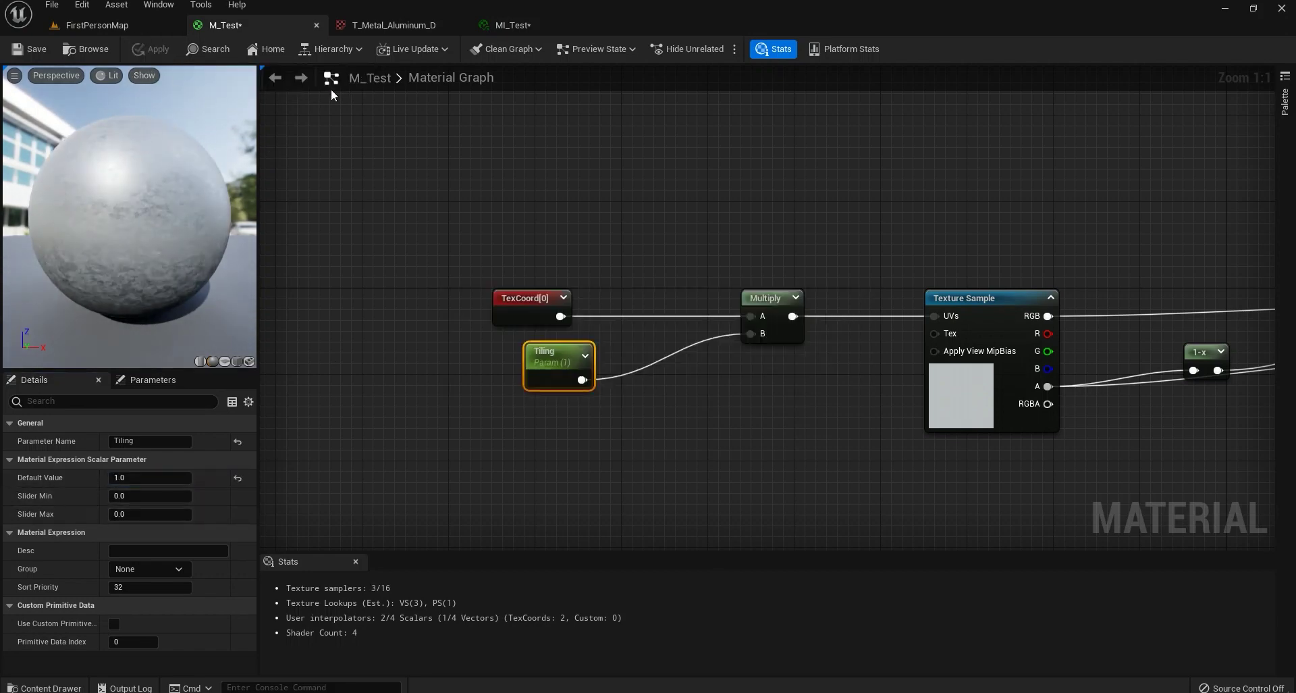
pyautogui.click(510, 25)
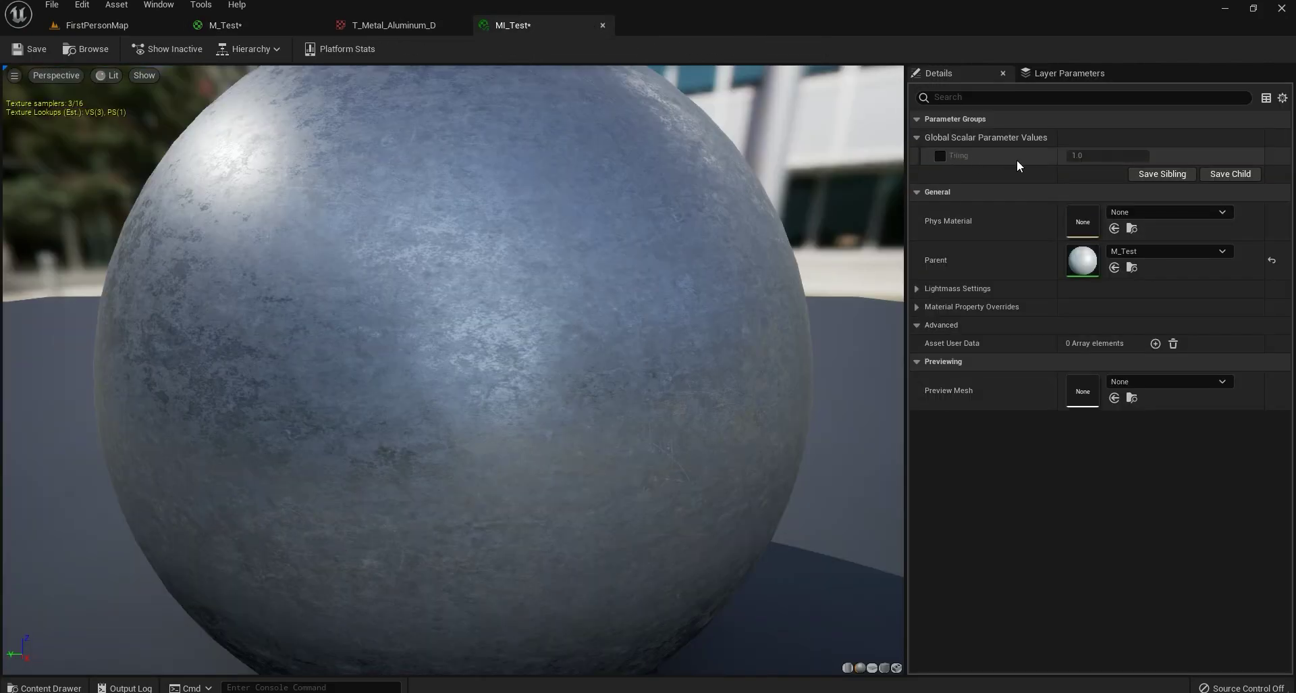
# - Locate MI_Test in the content browser and assign it to Element 0 of the floor mesh SM_Cube in FirstPersonMap
pyautogui.click(76, 49)
pyautogui.click(97, 25)
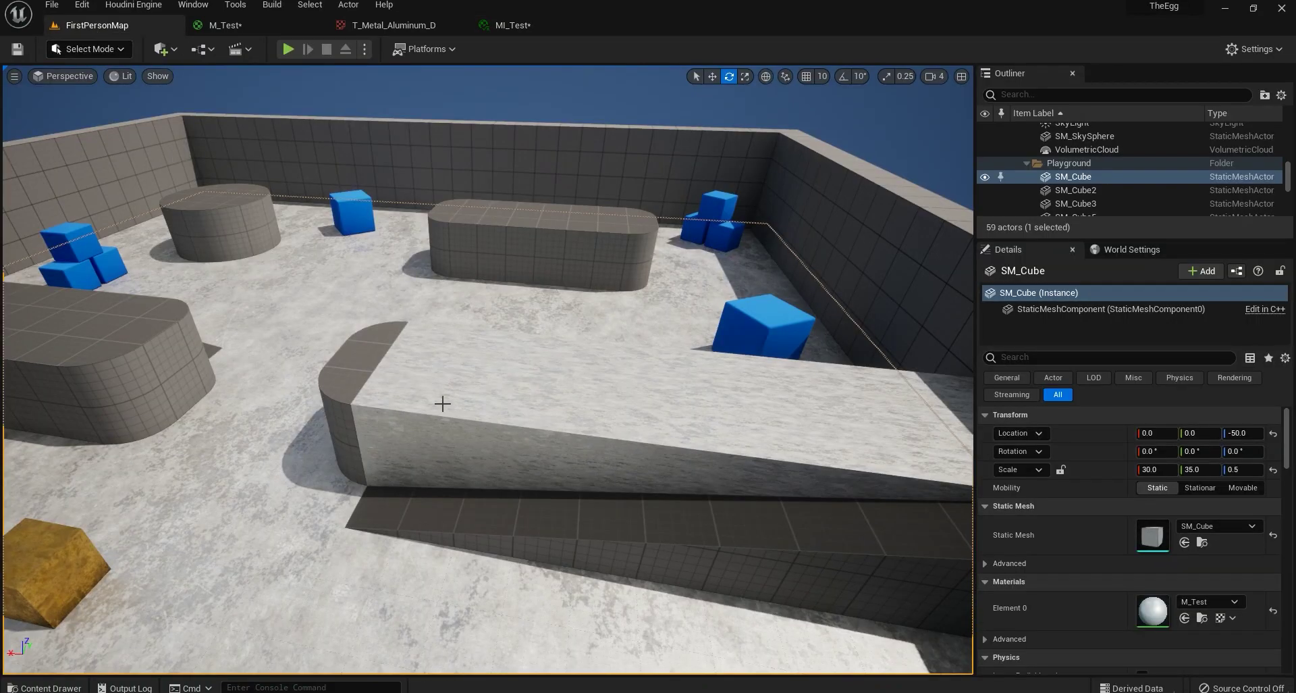
pyautogui.moveTo(354, 513); pyautogui.dragTo(182, 543, button='right')
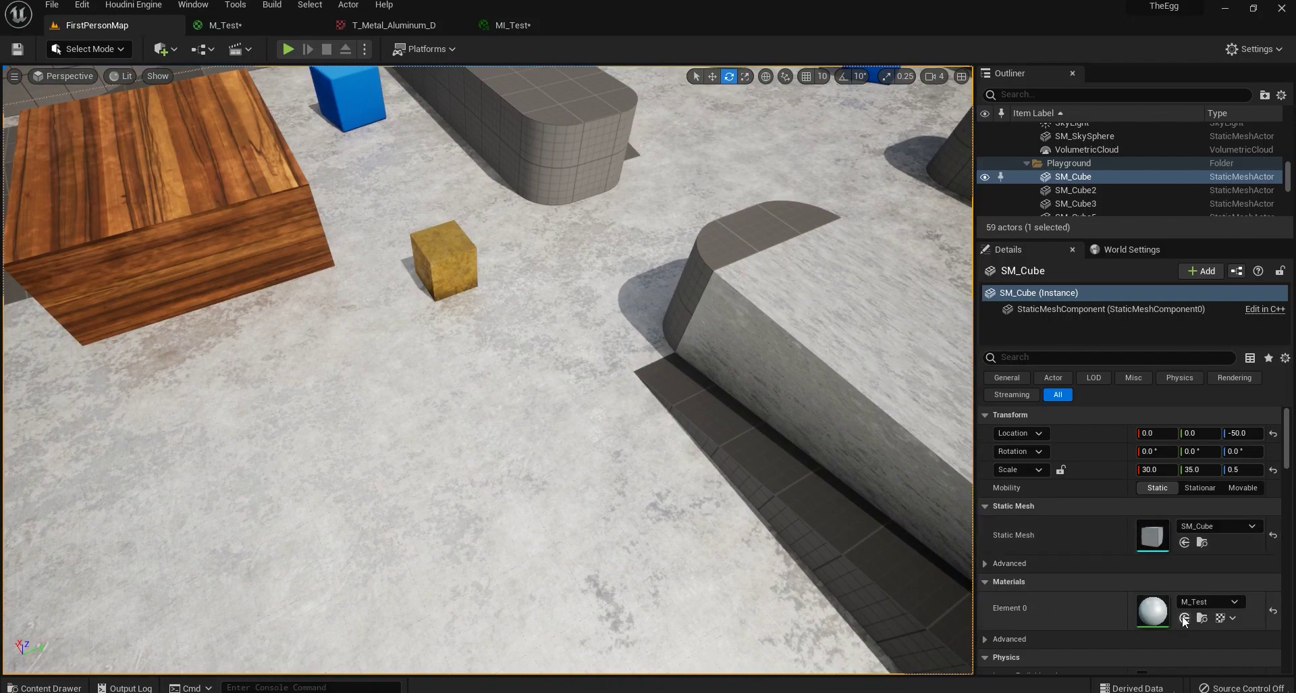
pyautogui.click(51, 687)
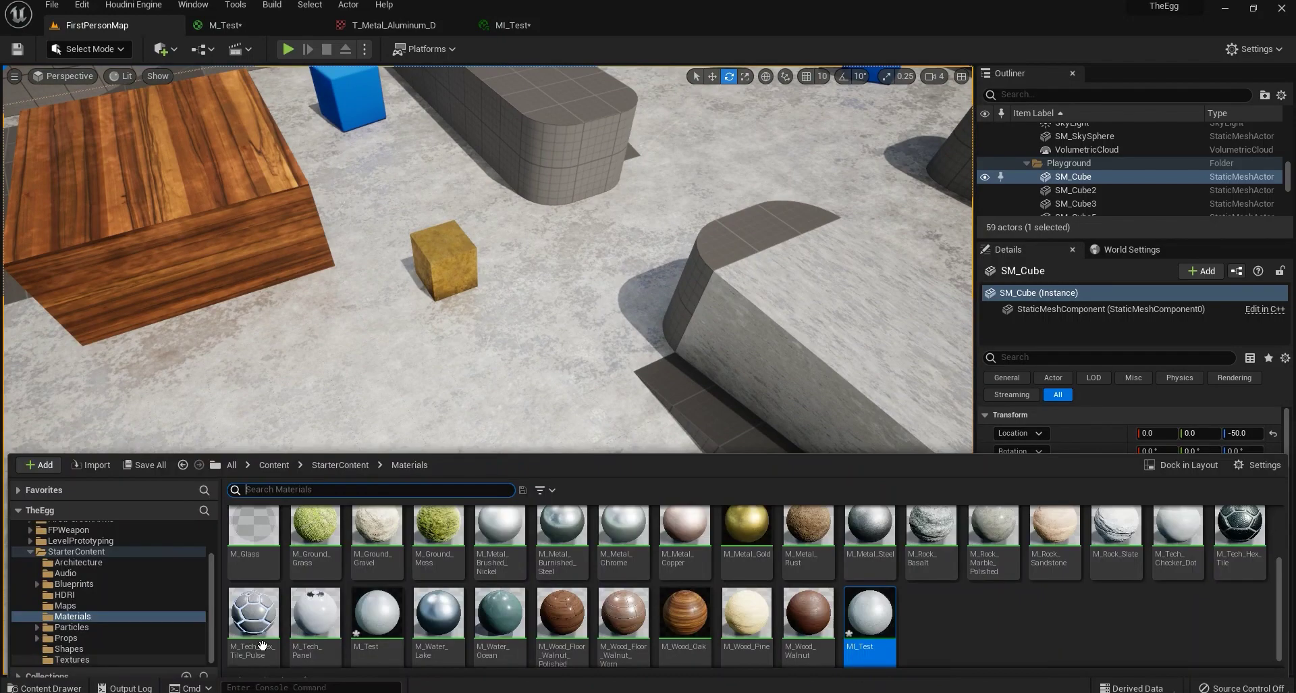
pyautogui.moveTo(463, 393); pyautogui.dragTo(425, 449, button='right')
pyautogui.click(1184, 617)
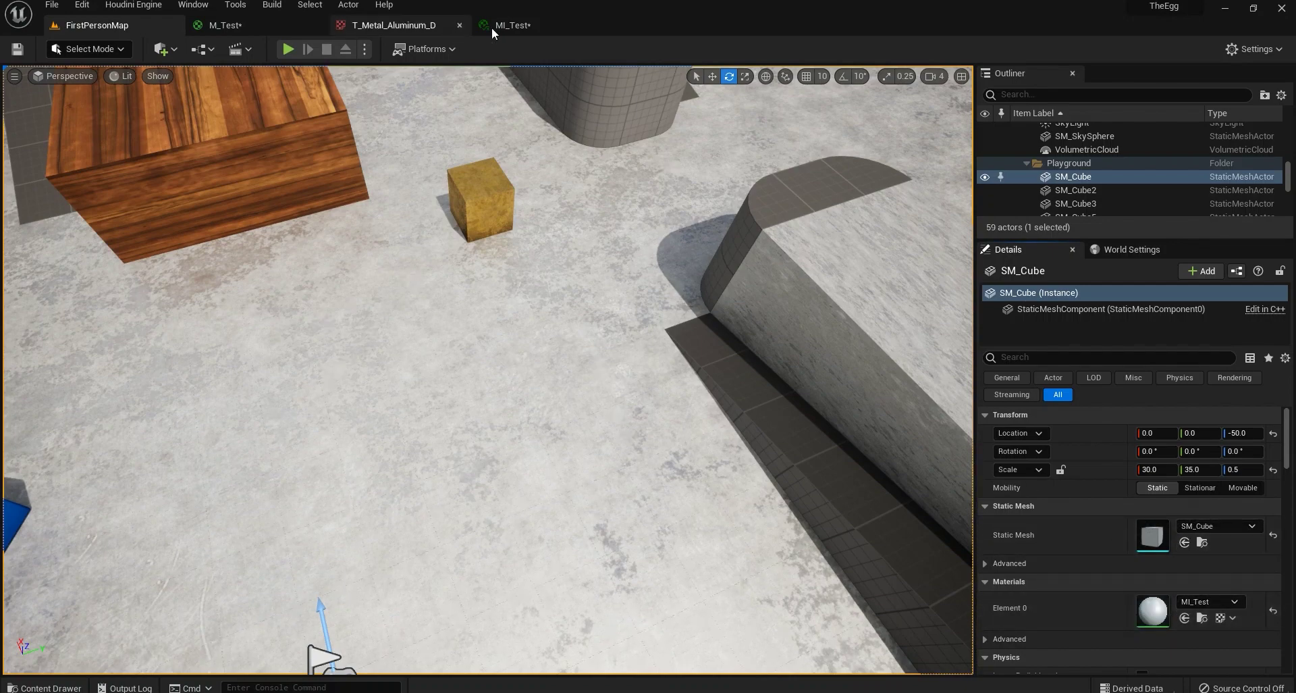
# - Float the MI_Test editor over the level viewport, enable the Tiling override and set it to about 5.15
pyautogui.click(537, 30)
pyautogui.moveTo(513, 25); pyautogui.dragTo(327, 310)
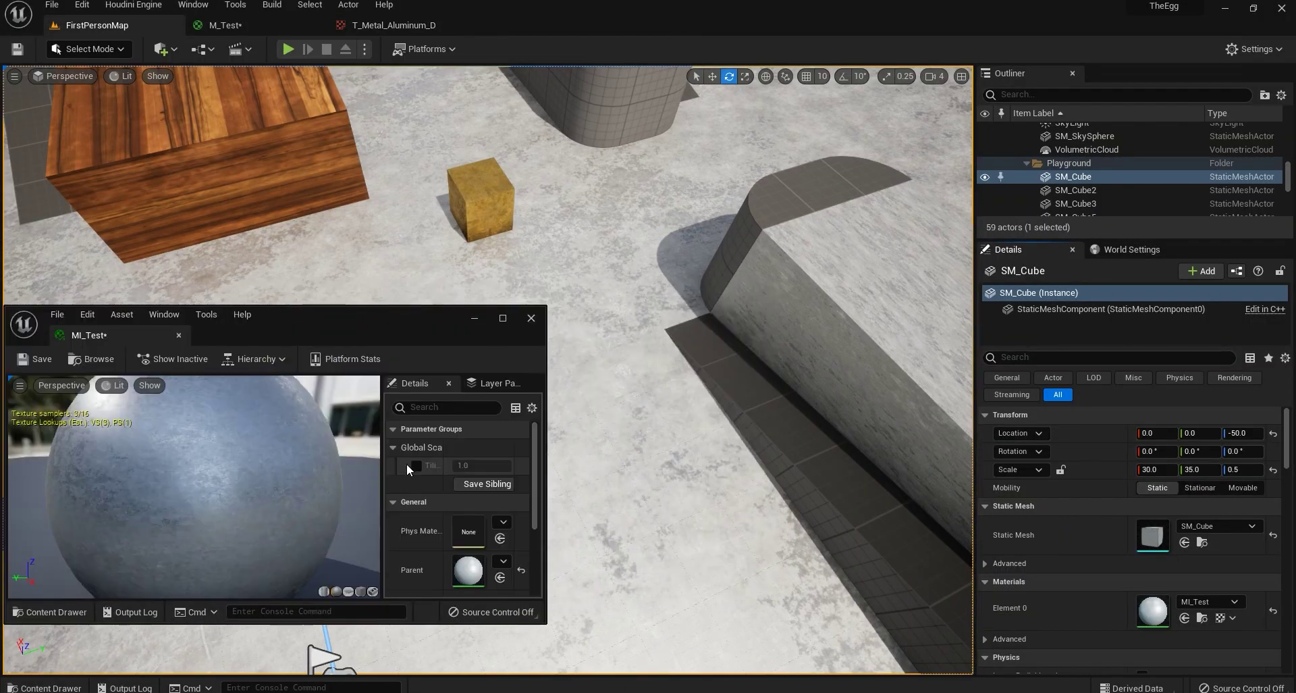
pyautogui.moveTo(382, 482); pyautogui.dragTo(347, 482)
pyautogui.moveTo(471, 465); pyautogui.dragTo(776, 379)
# - Turn off the Grid show flag in the level viewport
pyautogui.moveTo(805, 360); pyautogui.dragTo(932, 304, button='right')
pyautogui.press('w')
pyautogui.press('w')
pyautogui.moveTo(823, 384); pyautogui.dragTo(747, 350, button='right')
pyautogui.click(158, 77)
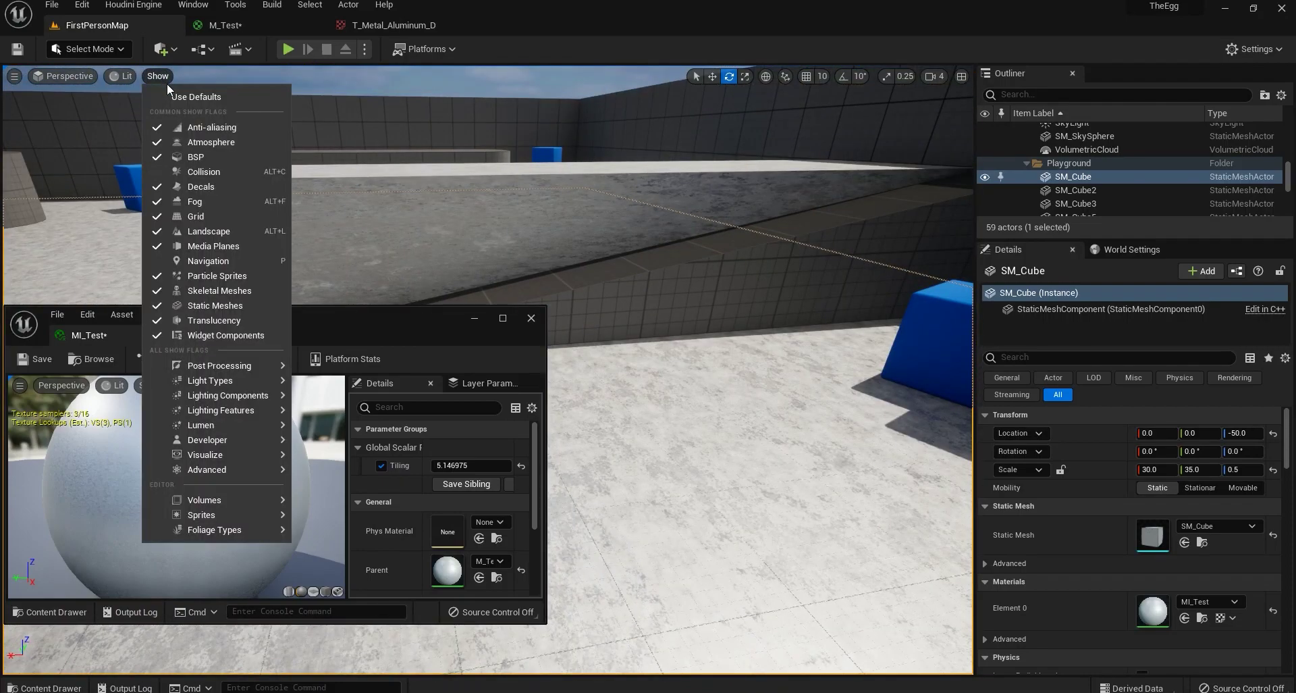
pyautogui.click(16, 76)
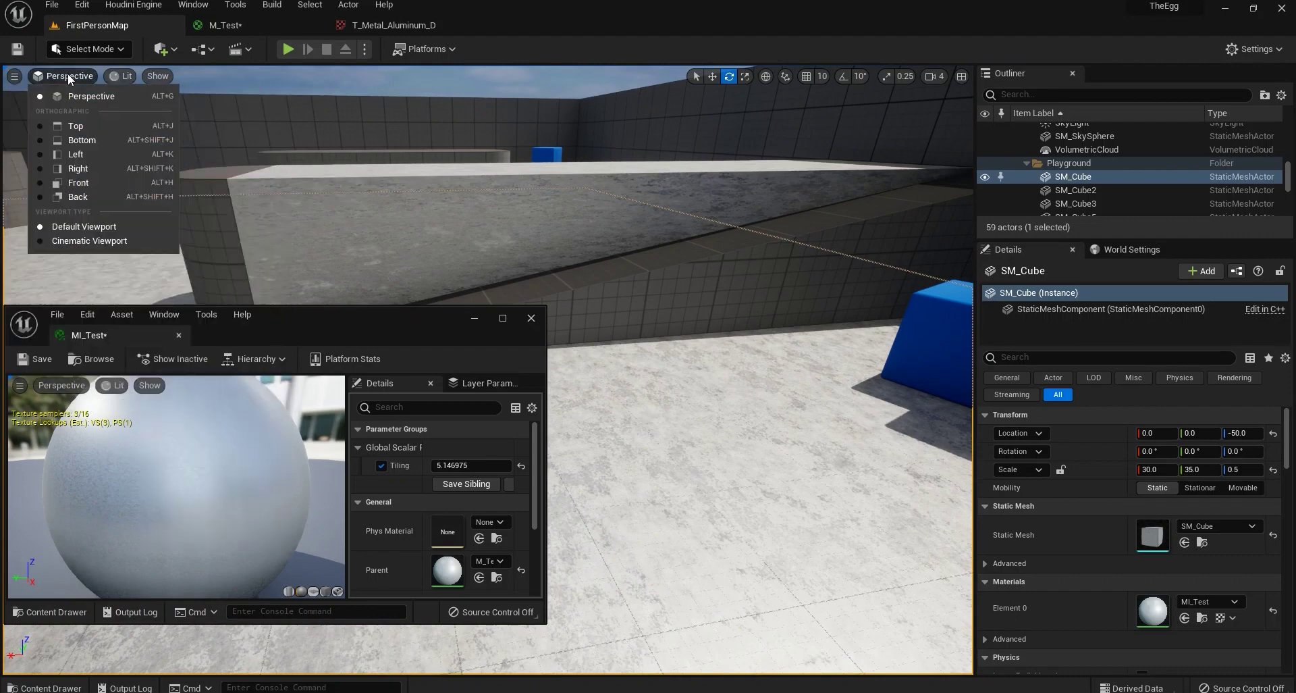
pyautogui.click(122, 77)
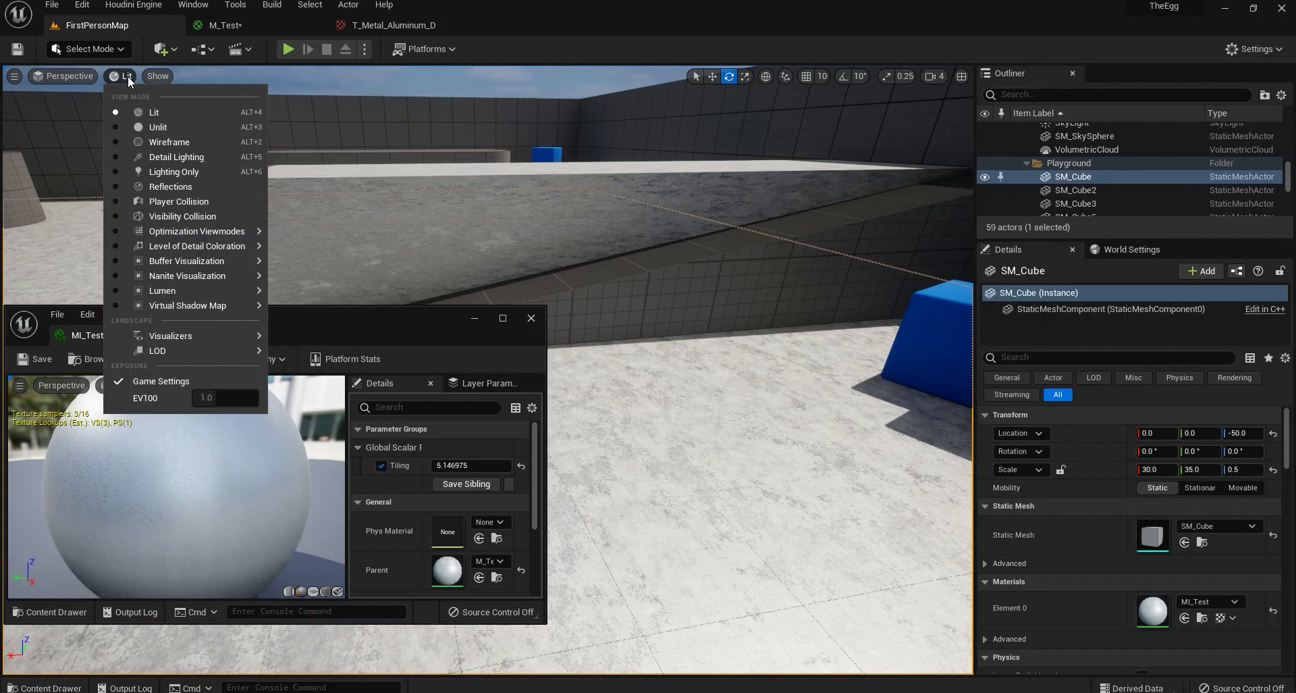
pyautogui.click(156, 75)
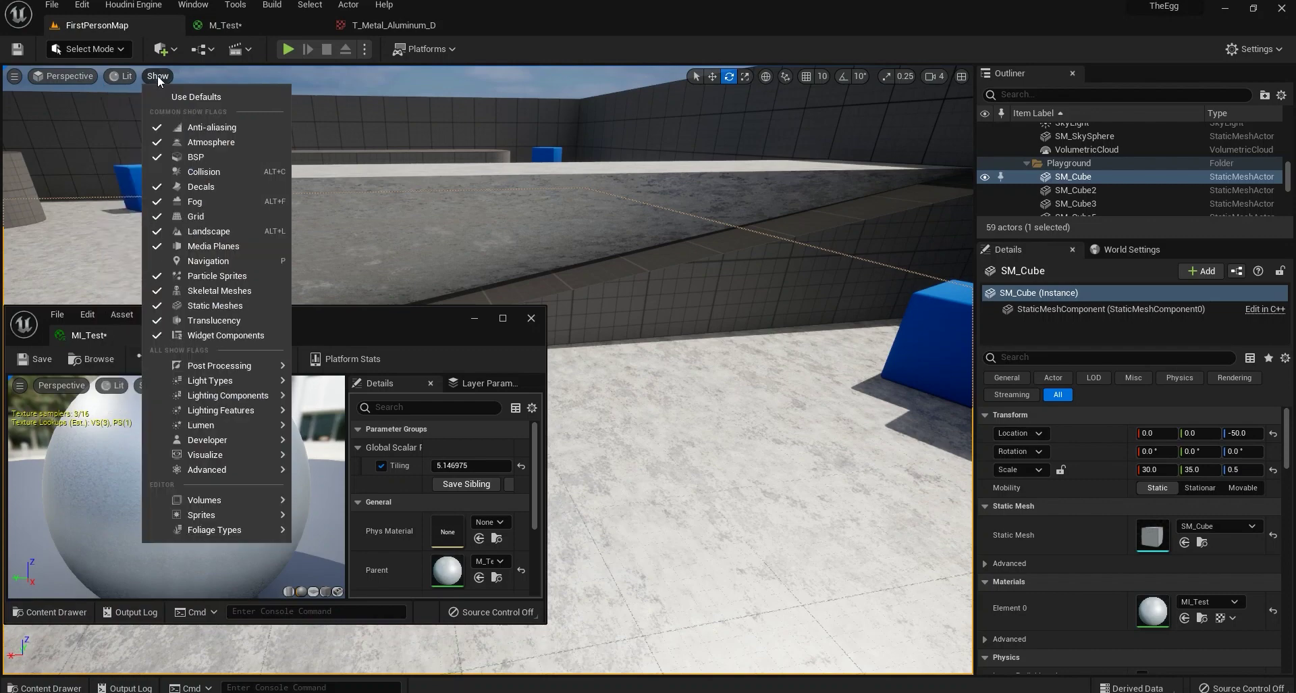
pyautogui.click(193, 220)
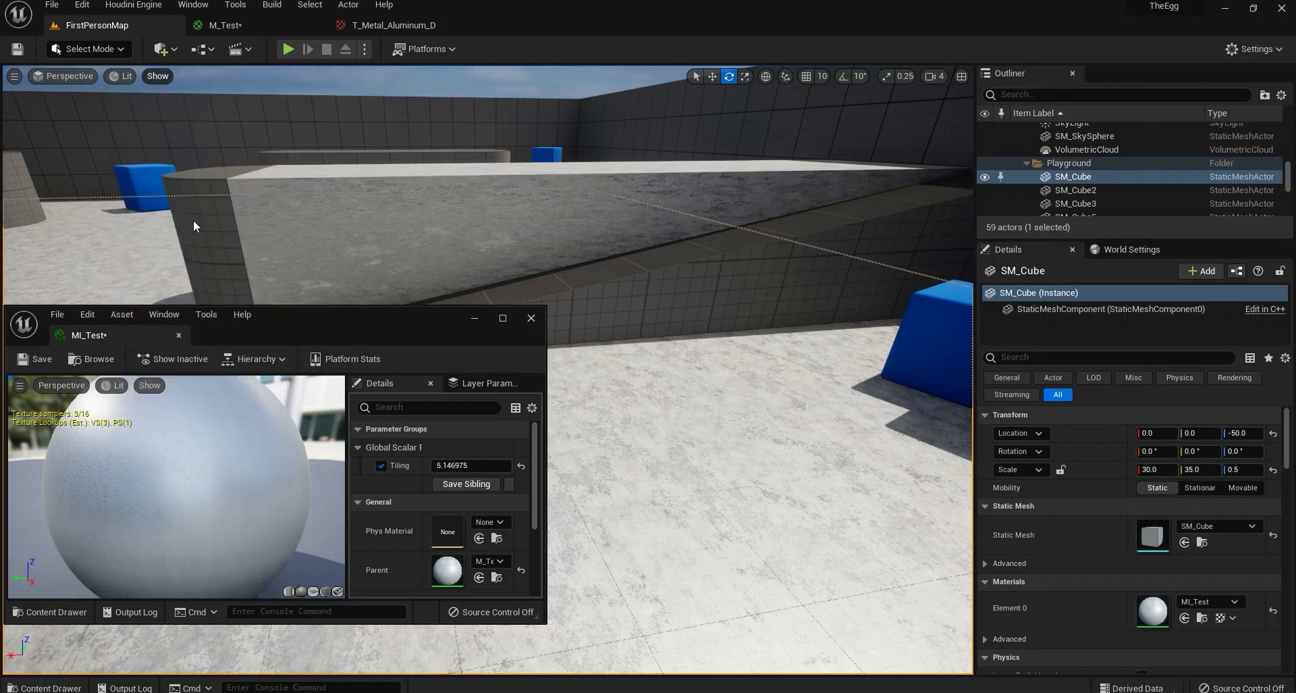
# - Inspect the floor's tiling from several angles and select the ramp block SM_Cube8 for comparison
pyautogui.moveTo(689, 372); pyautogui.dragTo(618, 327, button='right')
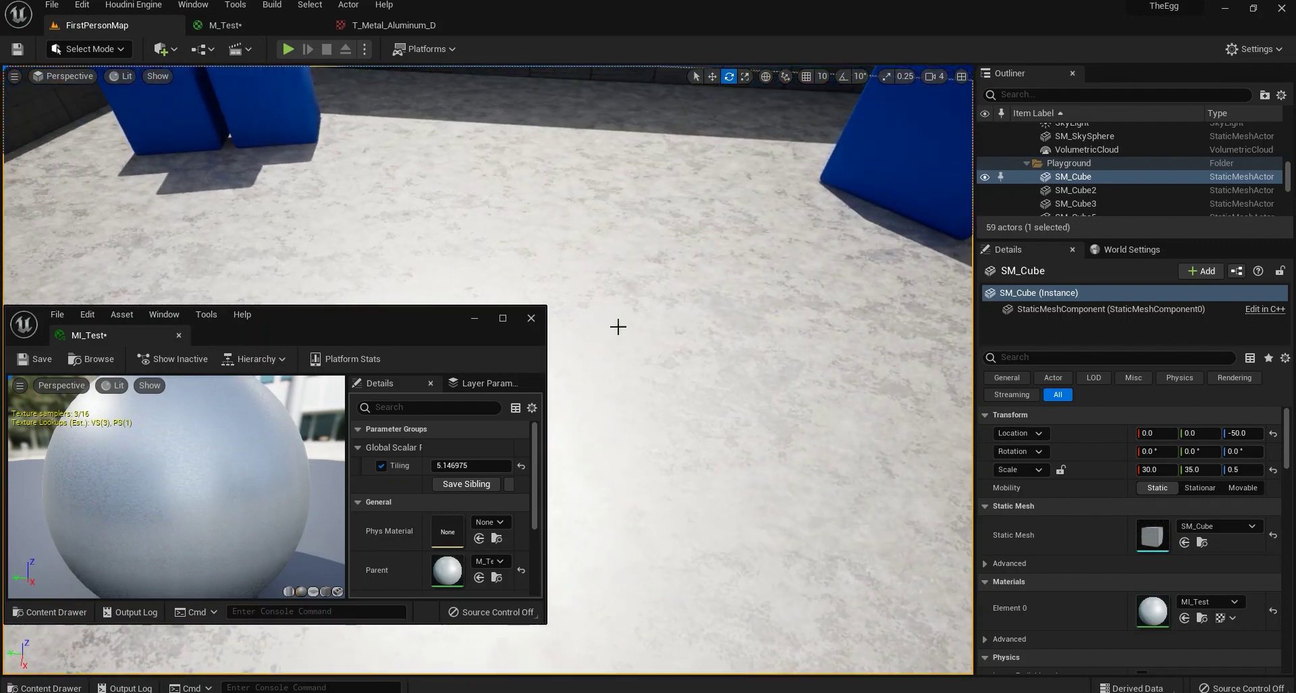
pyautogui.click(162, 76)
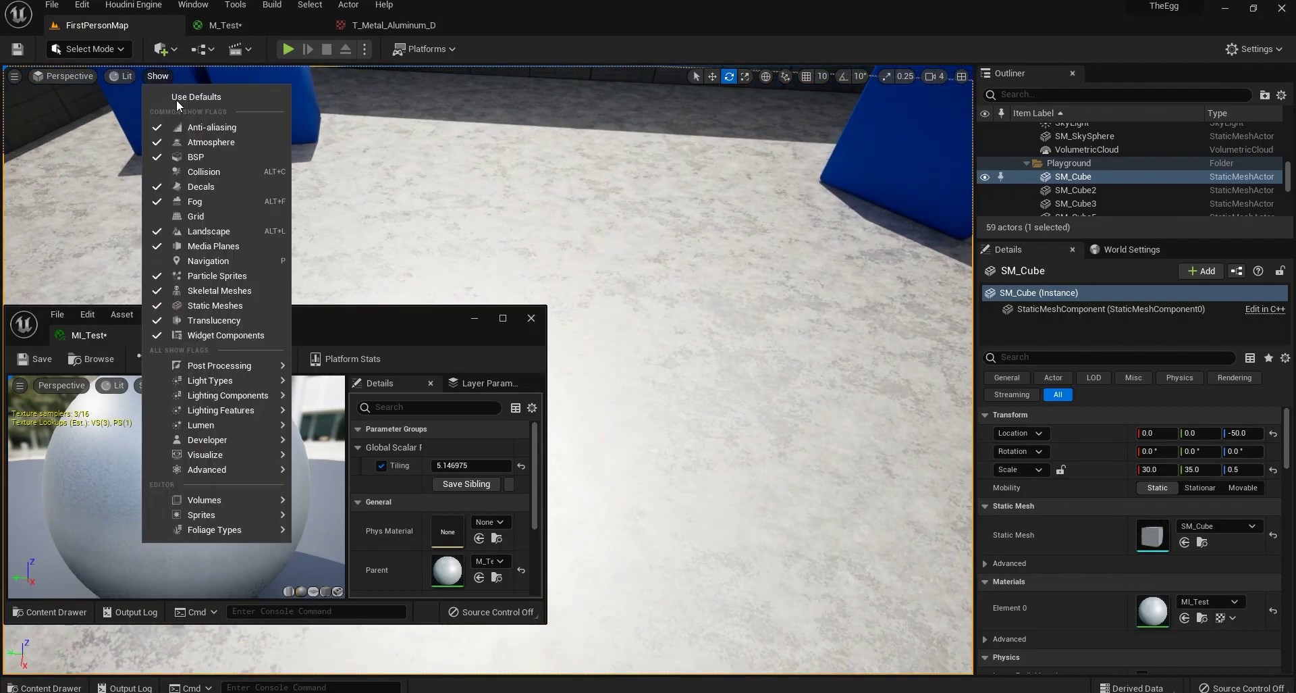
pyautogui.click(41, 82)
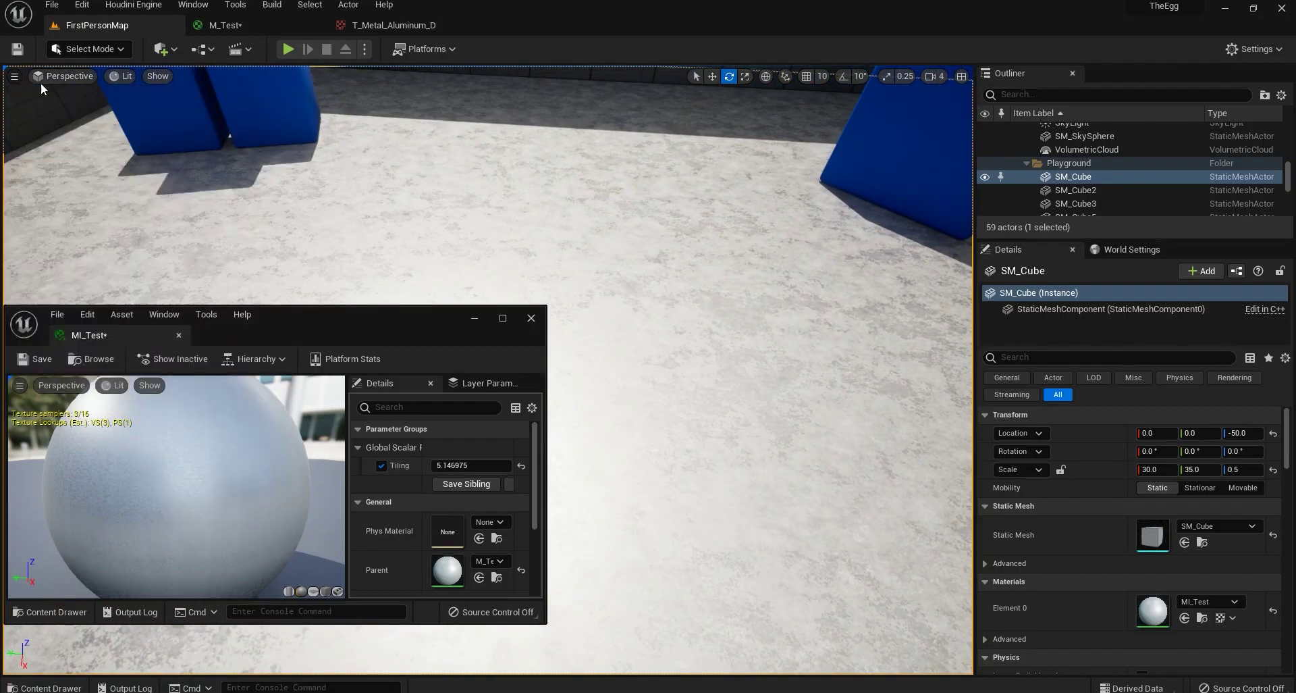
pyautogui.click(157, 79)
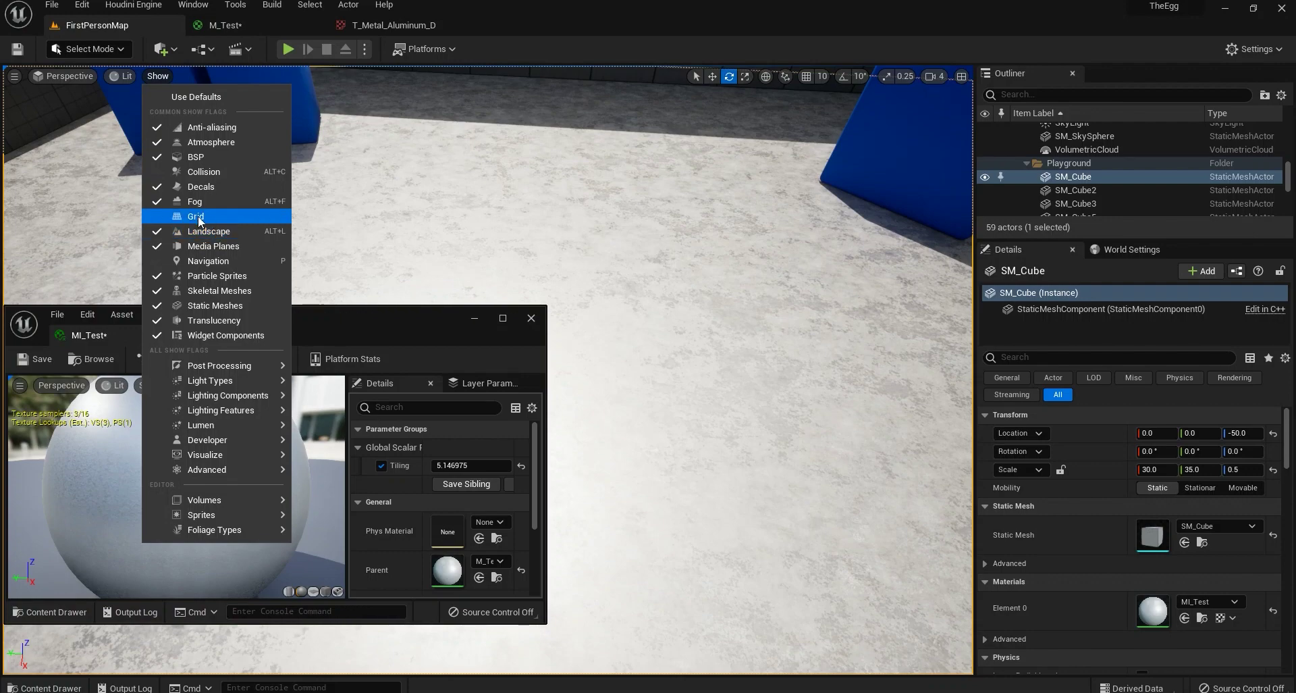
pyautogui.moveTo(754, 283); pyautogui.dragTo(473, 284, button='right')
pyautogui.moveTo(675, 277); pyautogui.dragTo(662, 256, button='right')
pyautogui.moveTo(934, 313)
pyautogui.mouseDown(button='right')
pyautogui.moveTo(934, 432)
pyautogui.moveTo(934, 378)
pyautogui.moveTo(905, 304)
pyautogui.moveTo(934, 312)
pyautogui.mouseUp(button='right')
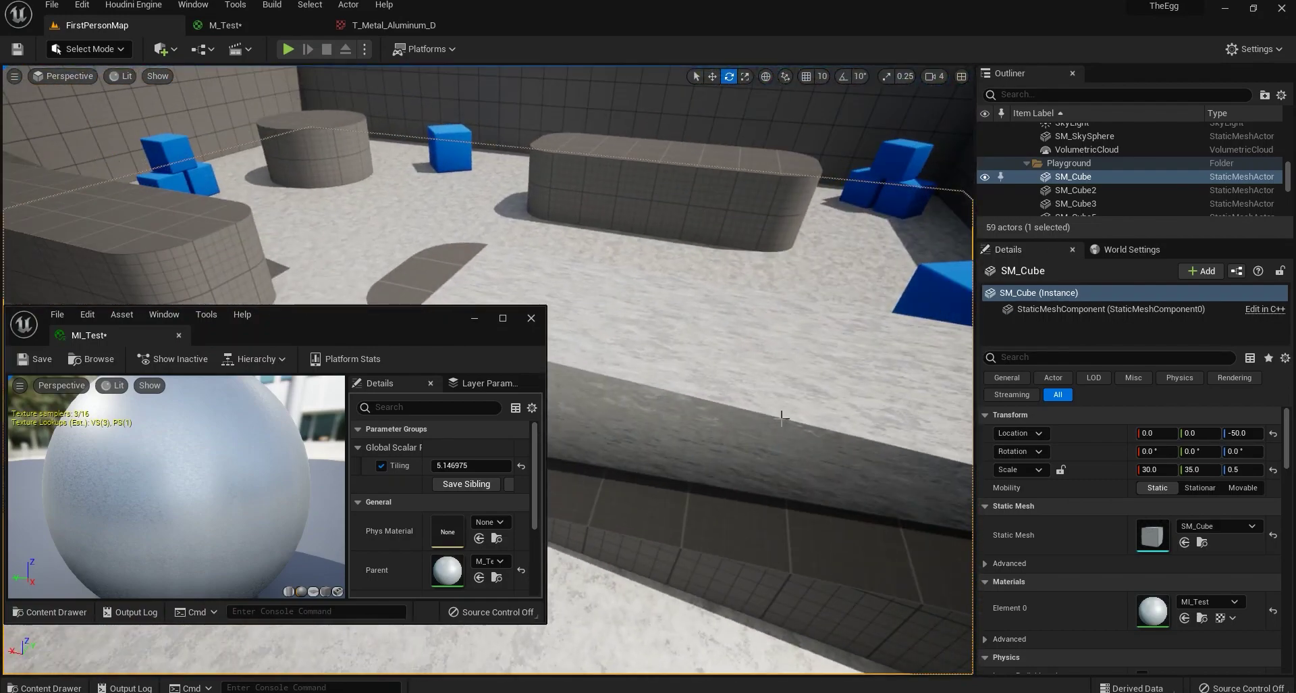
pyautogui.click(742, 413)
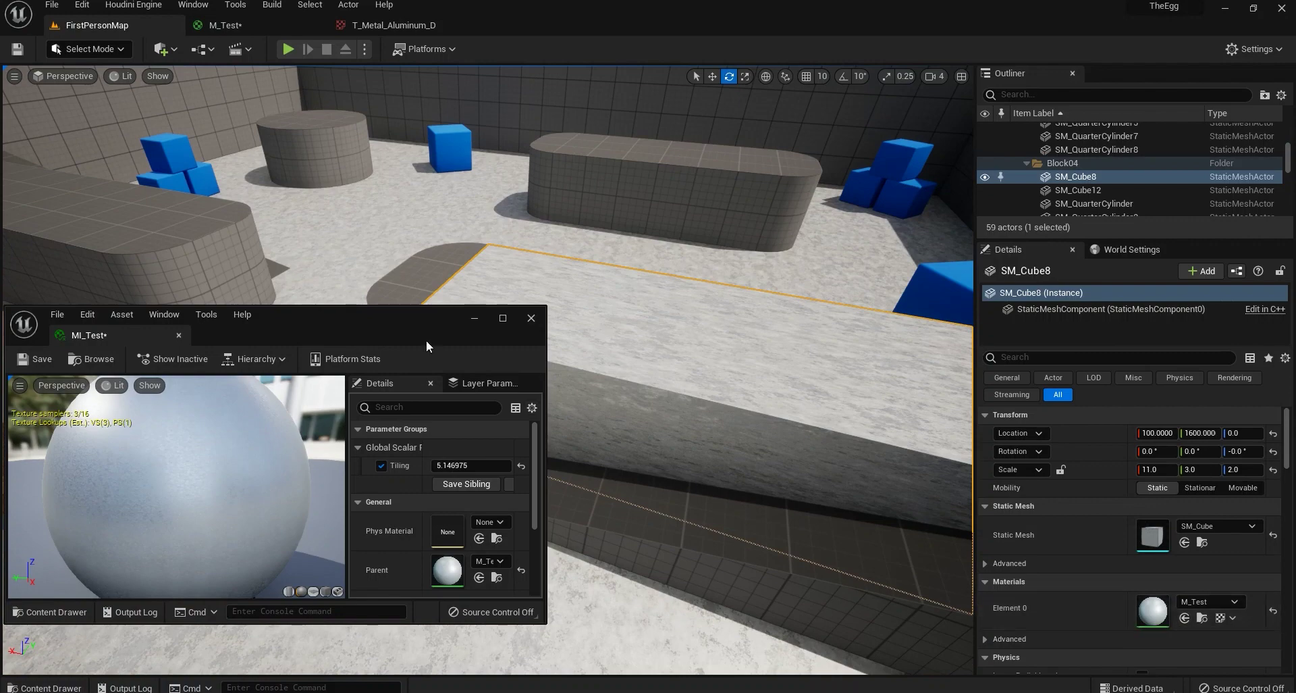
# - Dock the MI_Test editor back with the other editors and tidy the Tiling and Multiply node positions in the M_Test graph
pyautogui.moveTo(135, 334); pyautogui.dragTo(524, 21)
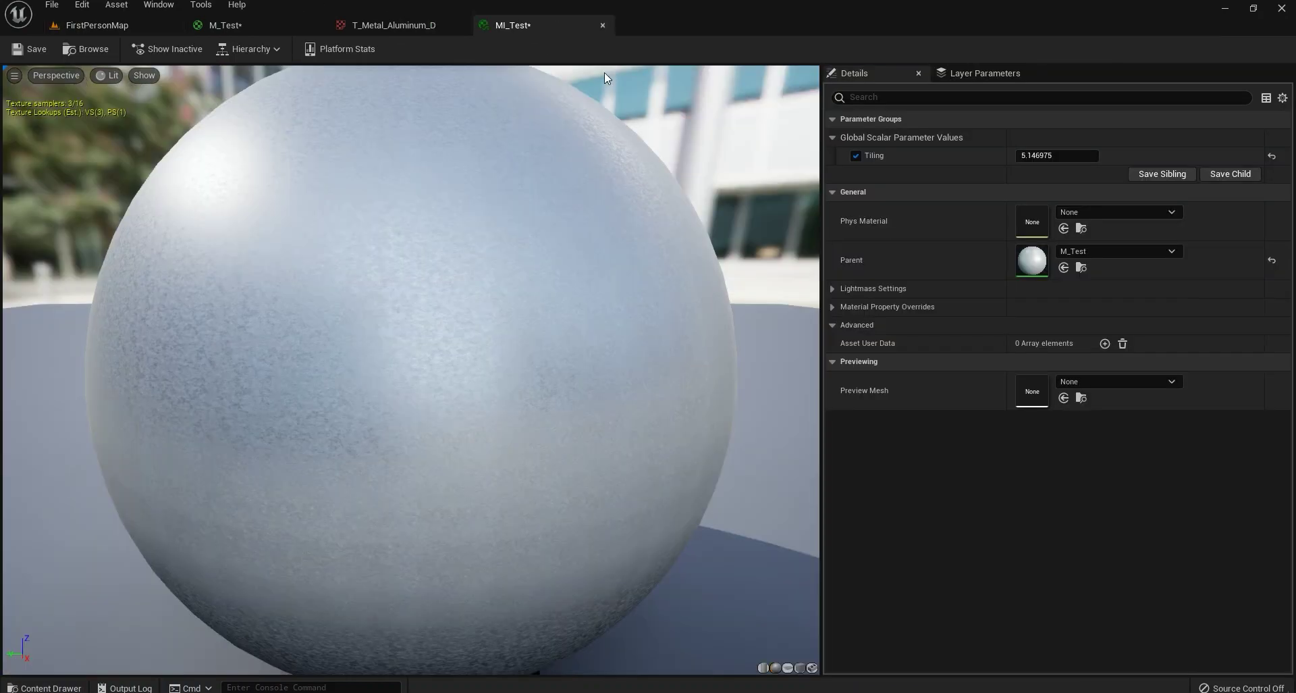
pyautogui.click(230, 25)
pyautogui.moveTo(574, 356); pyautogui.dragTo(553, 345)
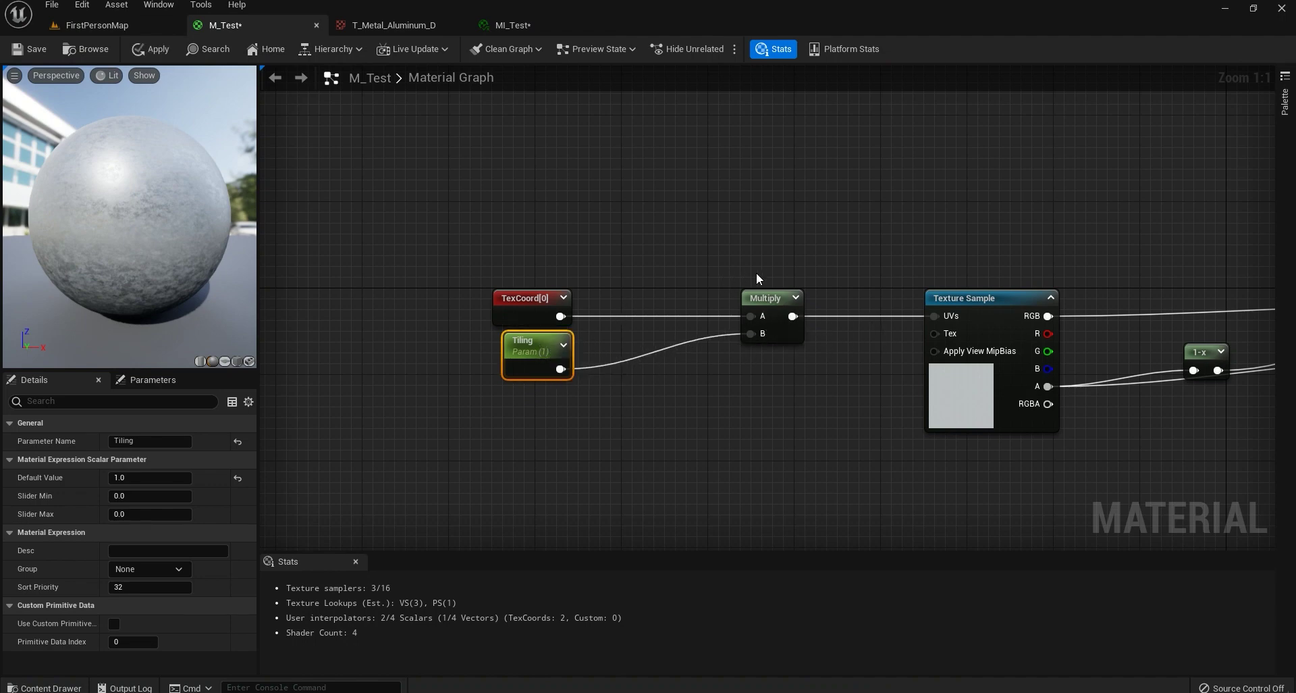
pyautogui.moveTo(774, 302); pyautogui.dragTo(721, 301)
pyautogui.moveTo(1076, 229); pyautogui.dragTo(1171, 229, button='right')
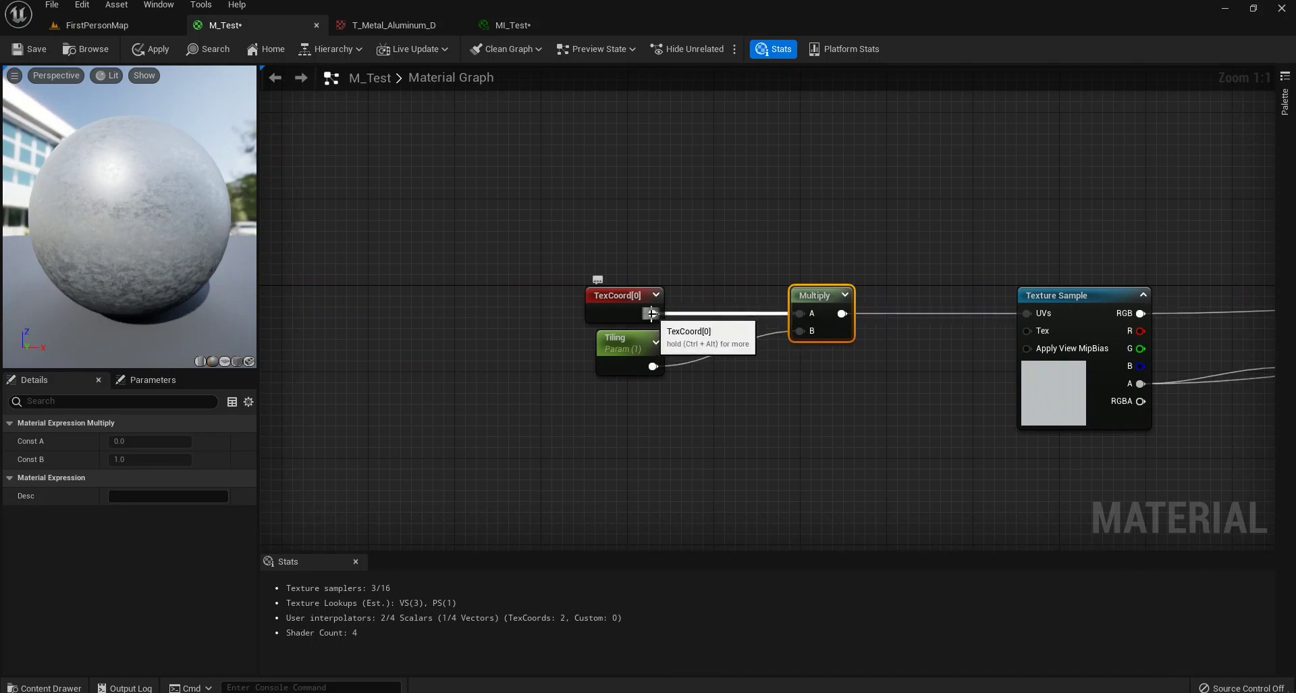
# - Disconnect TexCoord[0] and Tiling from the Multiply node and move both nodes apart to free space around it
pyautogui.keyDown('alt'); pyautogui.click(652, 314); pyautogui.keyUp('alt')
pyautogui.moveTo(806, 318); pyautogui.dragTo(652, 313)
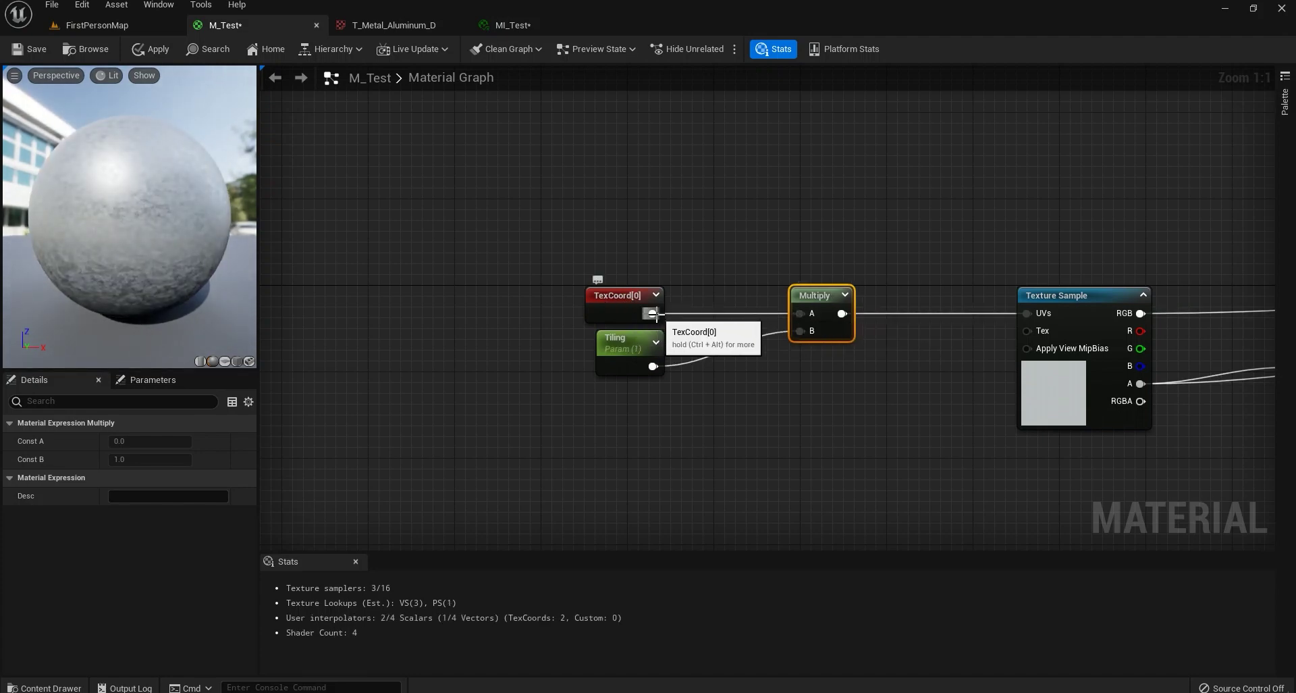
pyautogui.keyDown('alt'); pyautogui.click(653, 314); pyautogui.keyUp('alt')
pyautogui.moveTo(652, 313); pyautogui.dragTo(653, 366)
pyautogui.keyDown('alt'); pyautogui.click(652, 366); pyautogui.keyUp('alt')
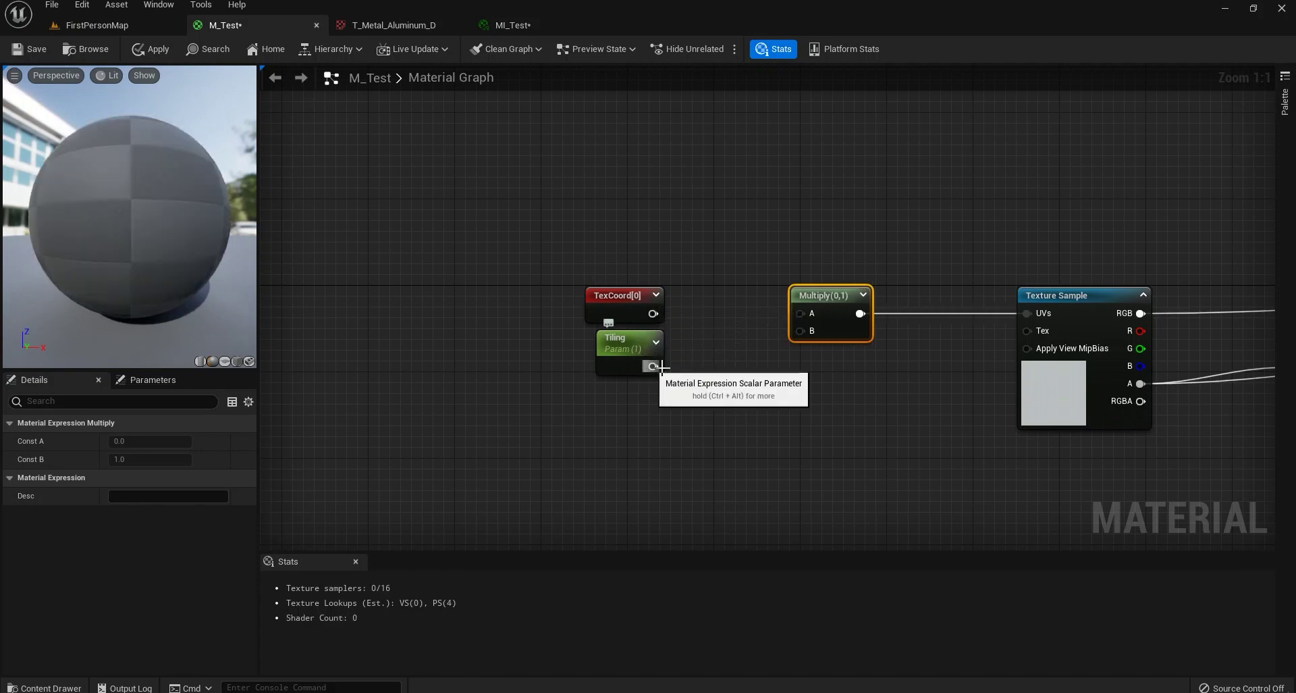
pyautogui.moveTo(614, 339); pyautogui.dragTo(603, 511)
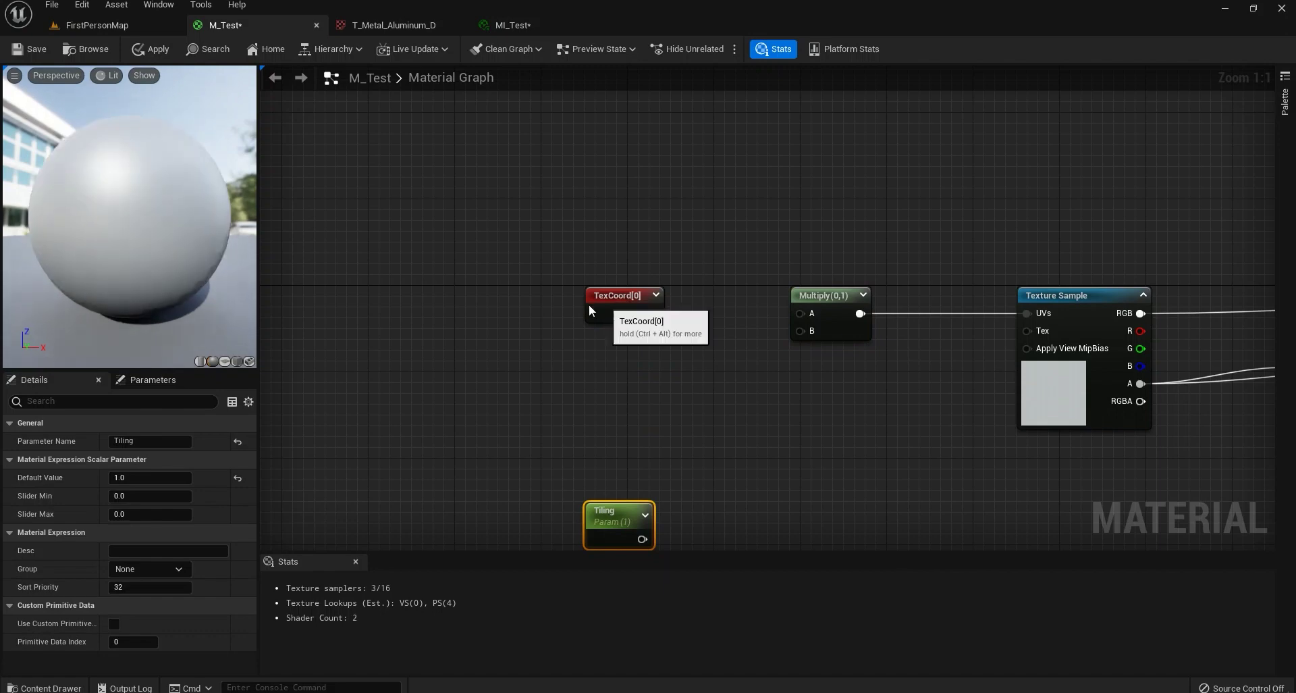
pyautogui.moveTo(597, 296); pyautogui.dragTo(414, 296)
pyautogui.moveTo(938, 457); pyautogui.dragTo(849, 312, button='right')
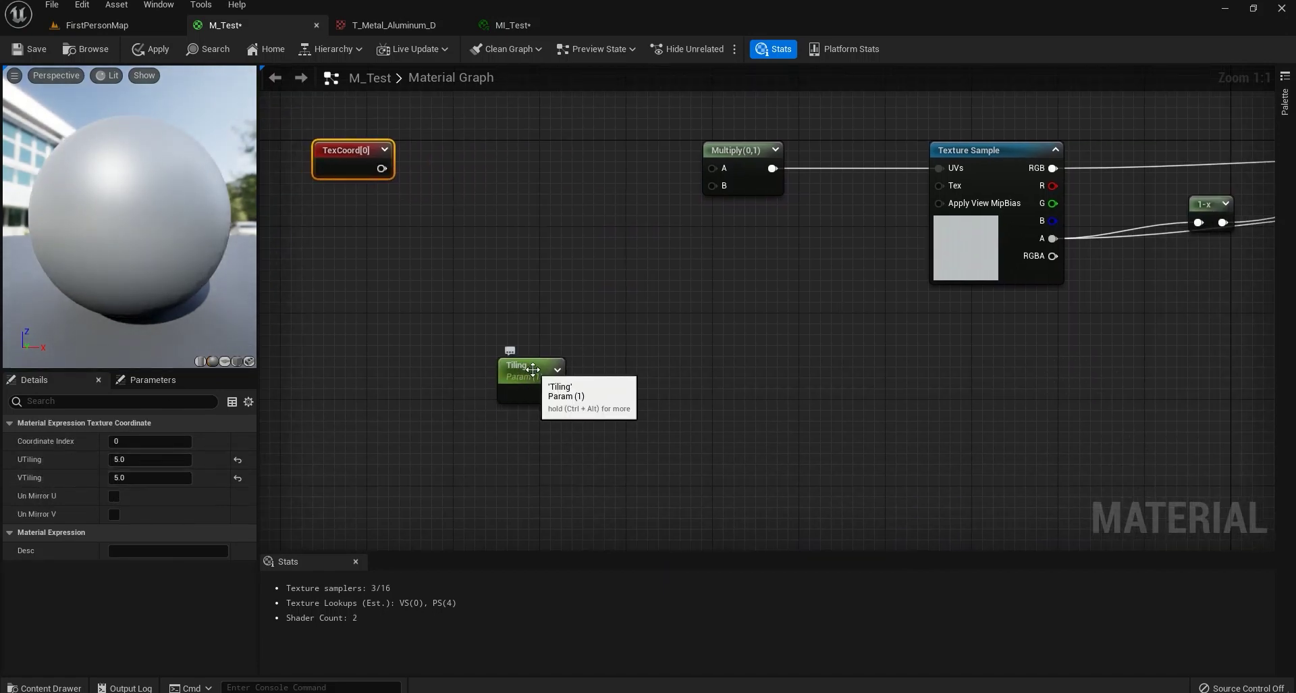
# - Examine the properties of the Tiling, TexCoord[0] and Texture Sample nodes, including UTiling and VTiling
pyautogui.click(533, 369)
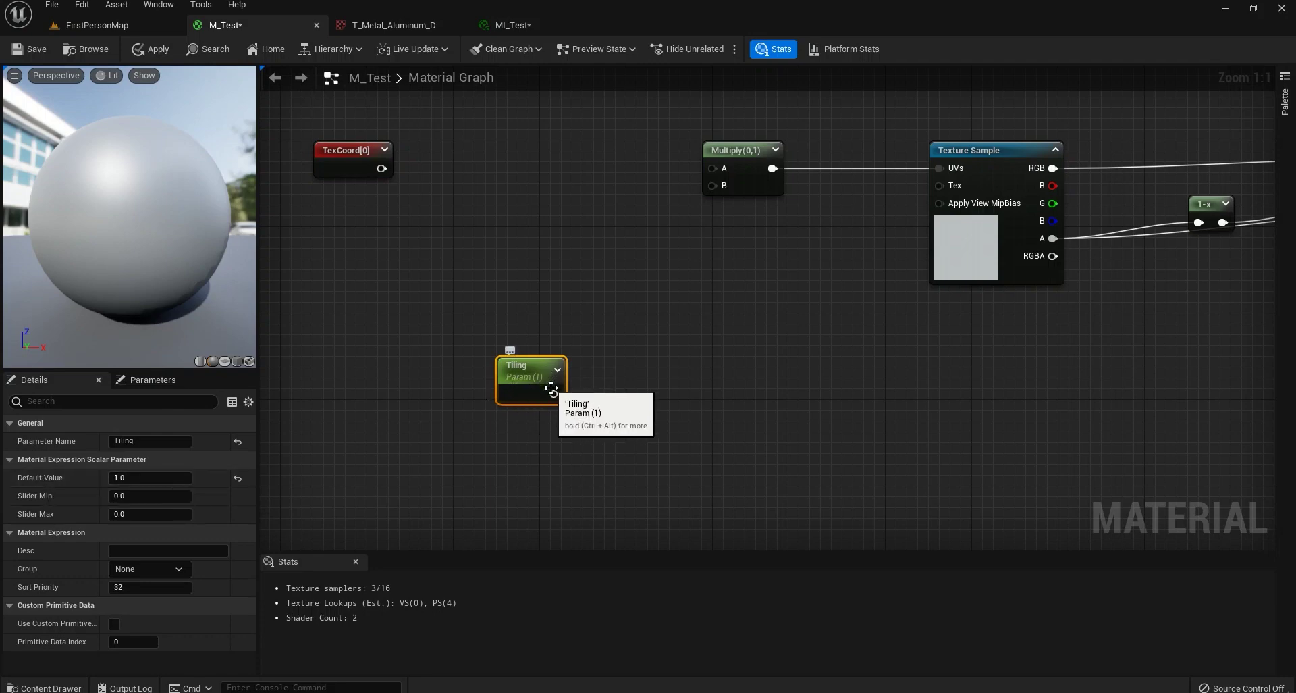
pyautogui.moveTo(413, 256); pyautogui.dragTo(590, 322, button='right')
pyautogui.click(535, 238)
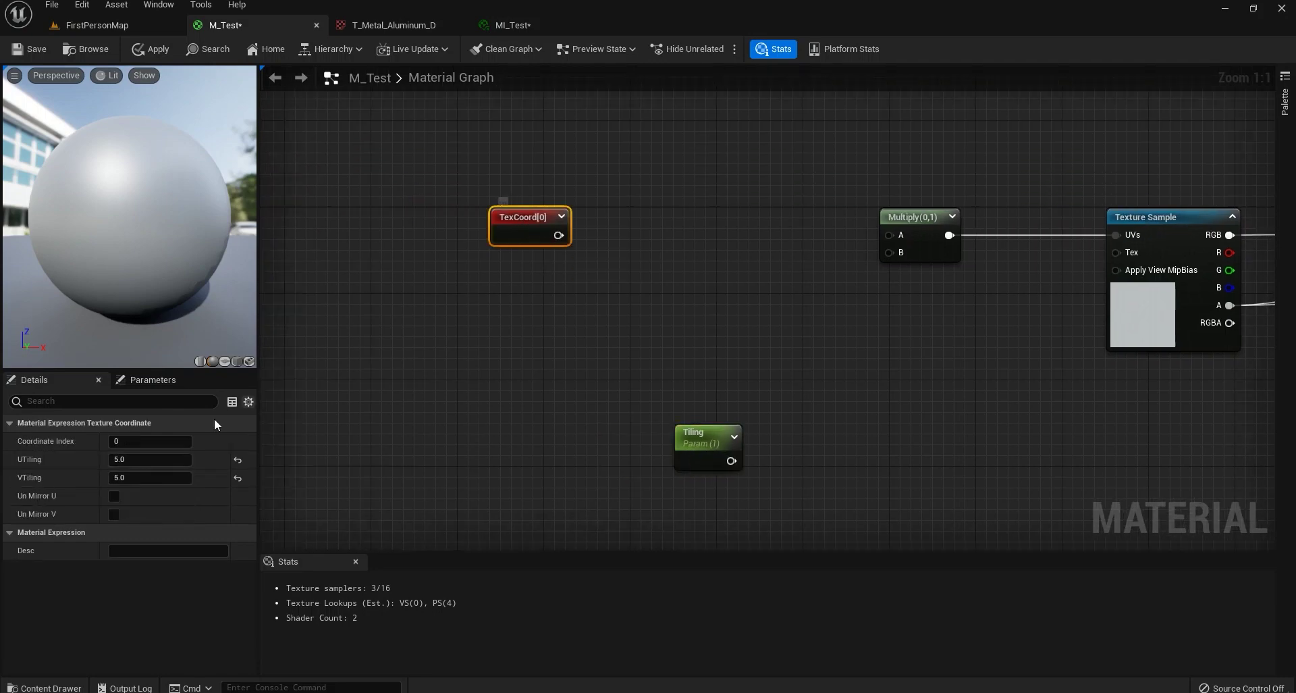
pyautogui.moveTo(20, 463)
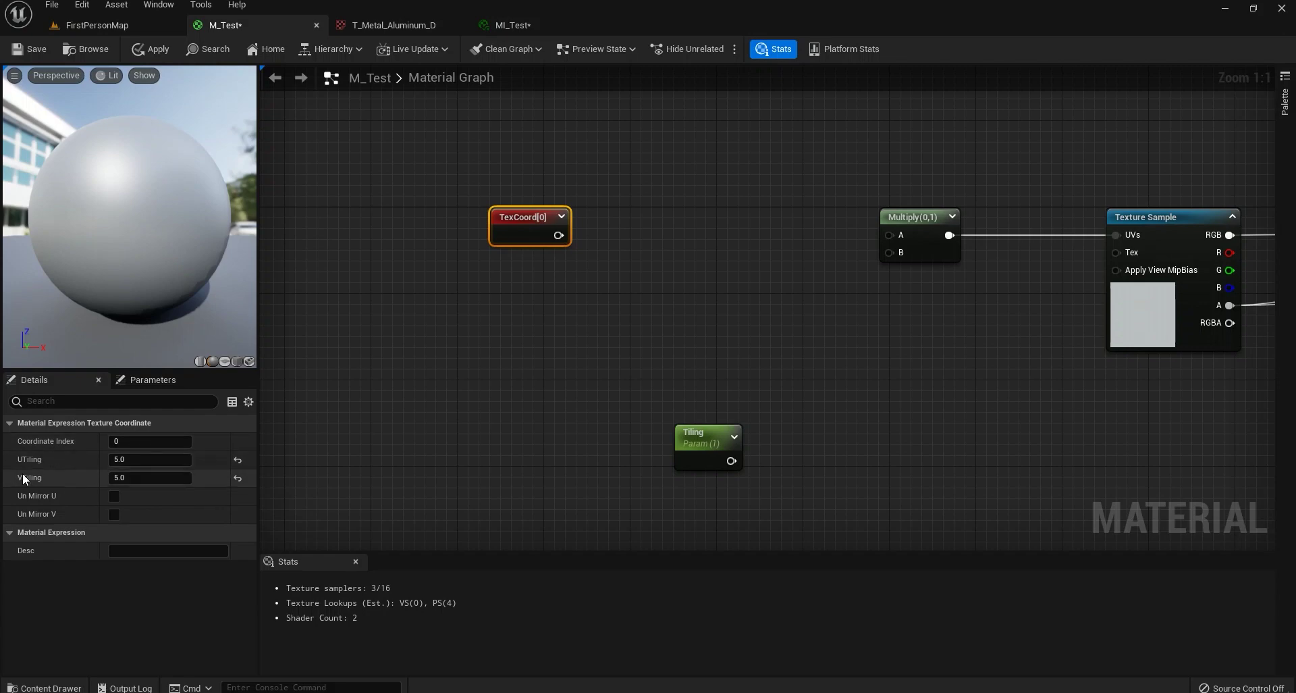
pyautogui.moveTo(931, 298); pyautogui.dragTo(402, 330, button='right')
pyautogui.click(622, 338)
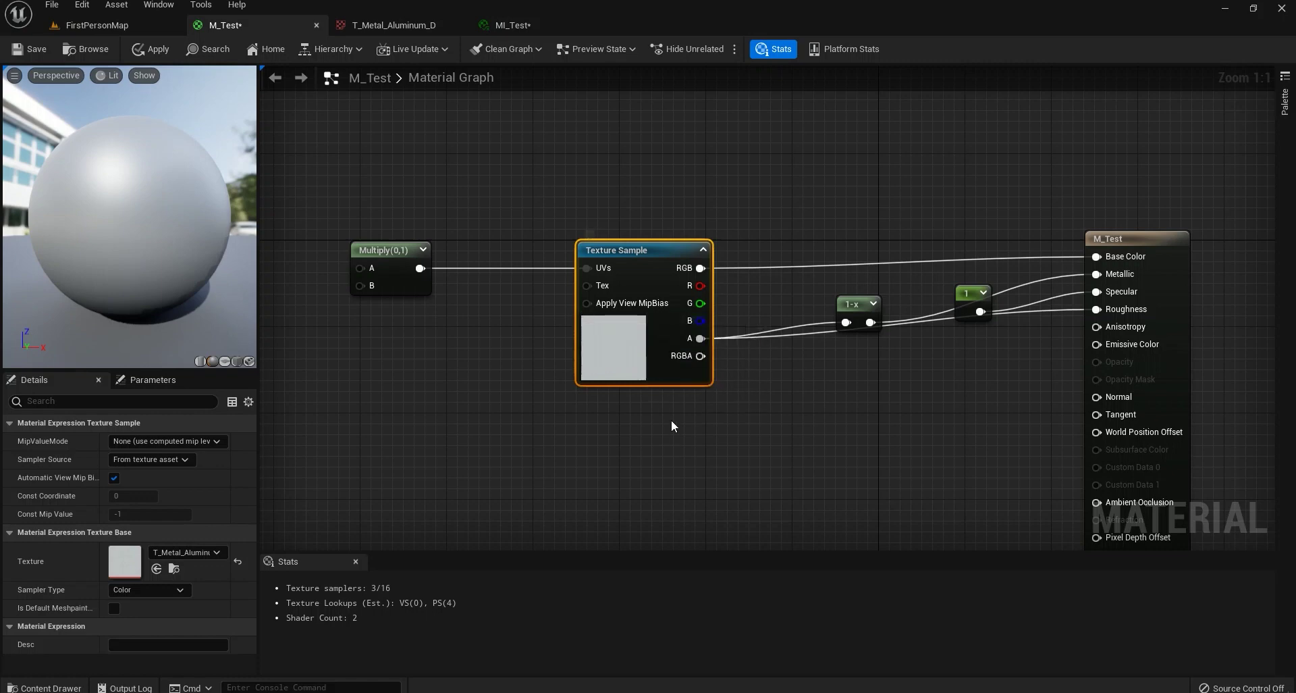
pyautogui.moveTo(511, 386); pyautogui.dragTo(850, 390, button='right')
pyautogui.click(331, 263)
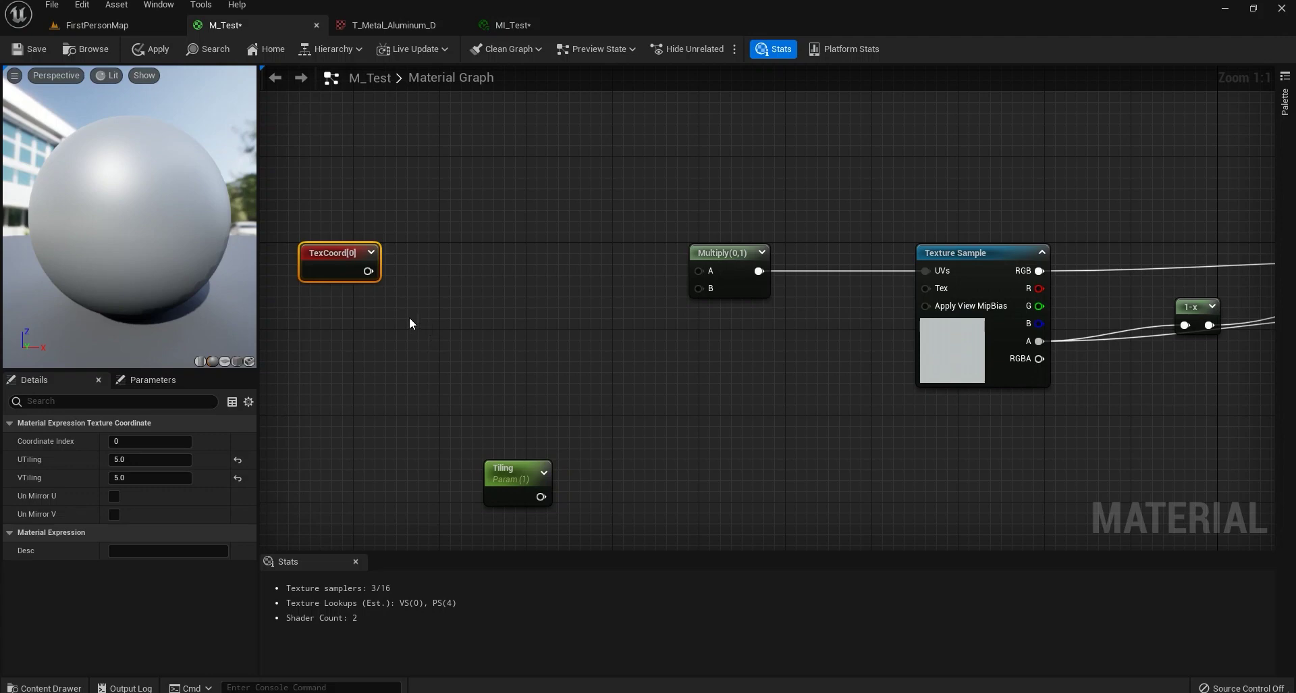
# - Move TexCoord[0] farther from Multiply and attach a ComponentMask node to its output with only the R channel enabled
pyautogui.moveTo(351, 318); pyautogui.dragTo(510, 372, button='right')
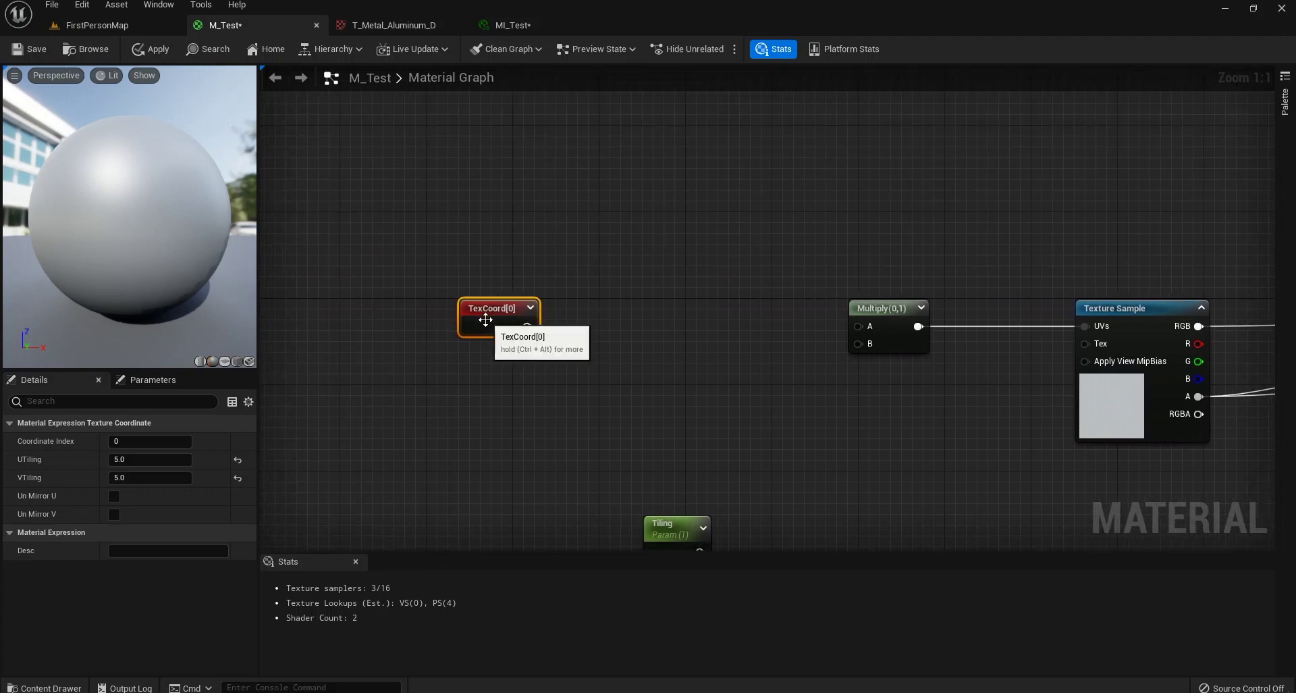
pyautogui.moveTo(485, 319); pyautogui.dragTo(388, 319)
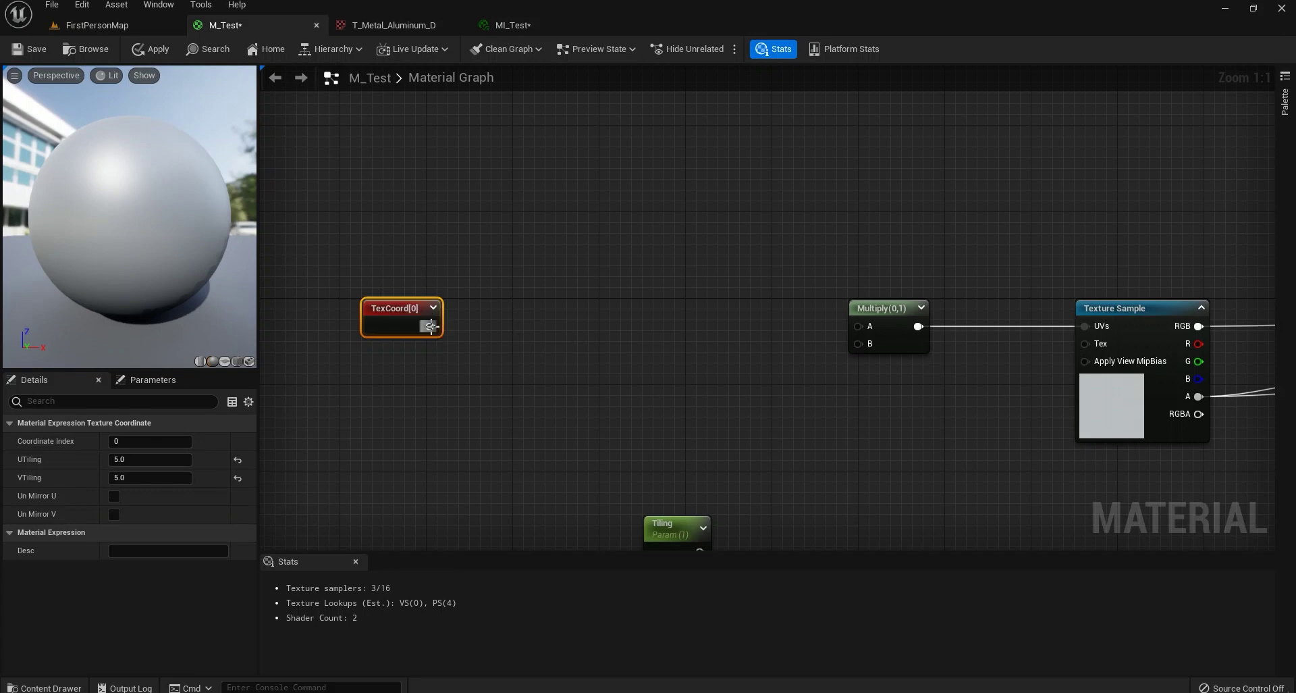
pyautogui.moveTo(431, 326); pyautogui.dragTo(538, 301)
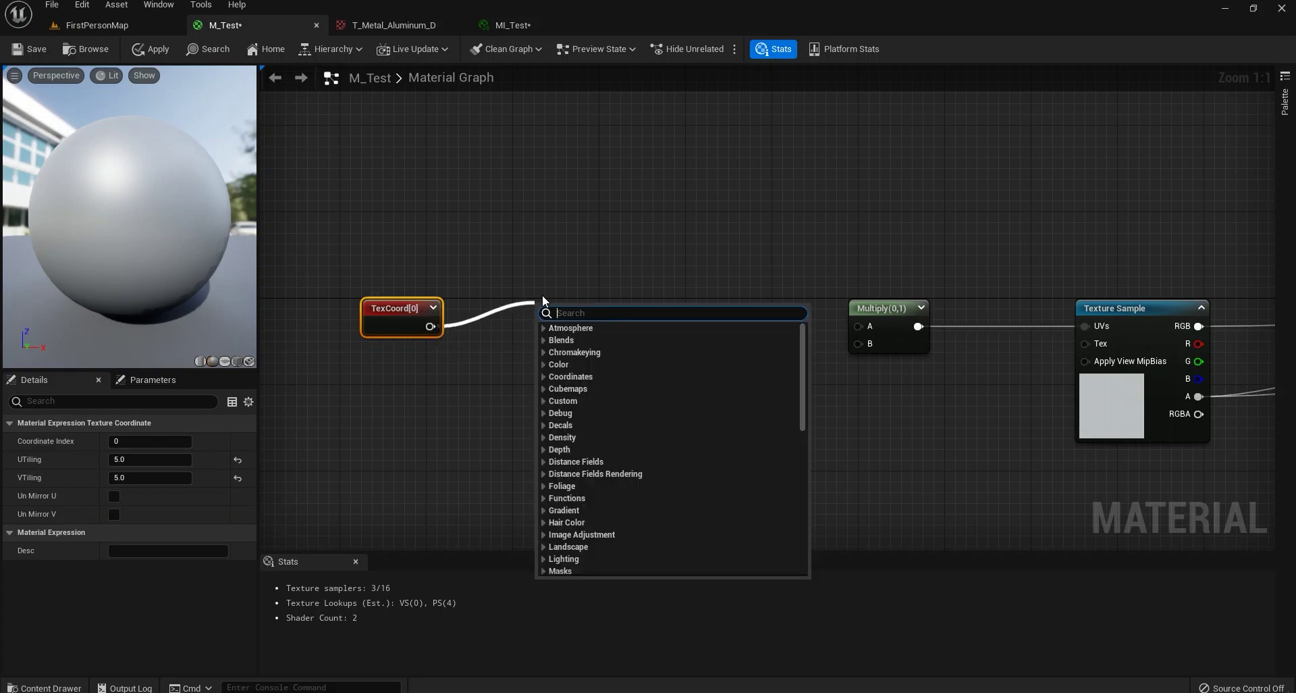
pyautogui.write('mask')
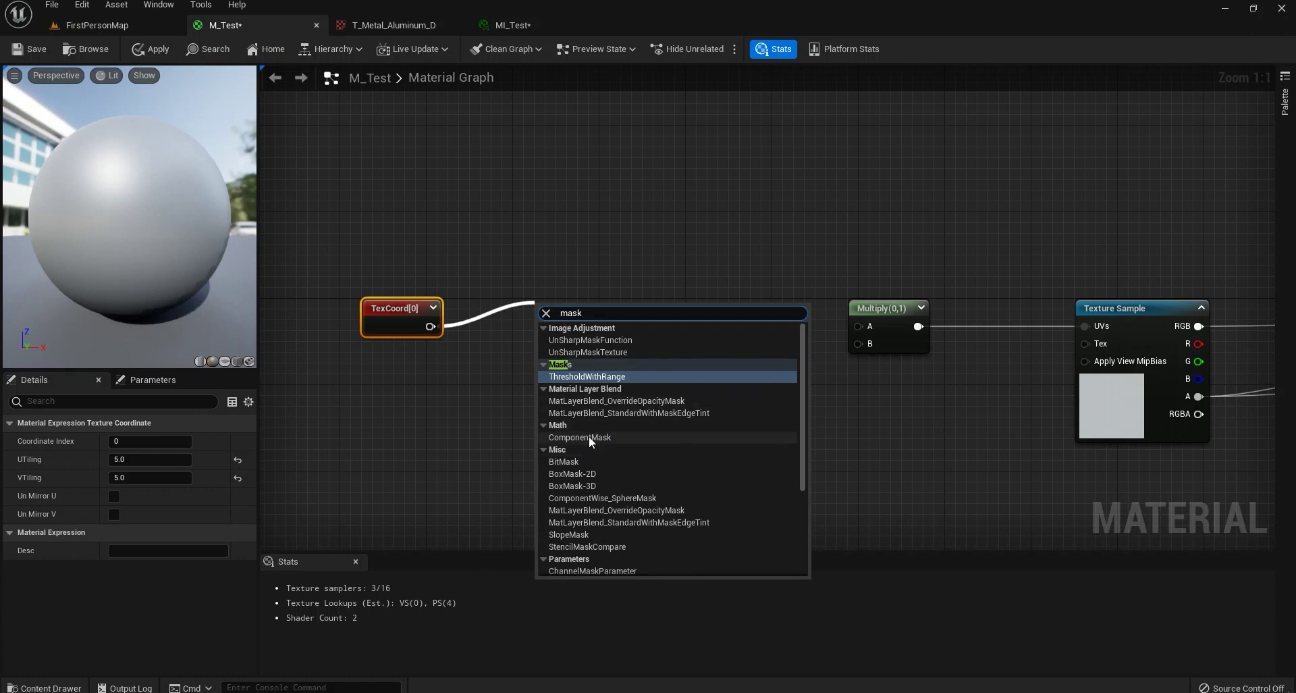
pyautogui.click(581, 437)
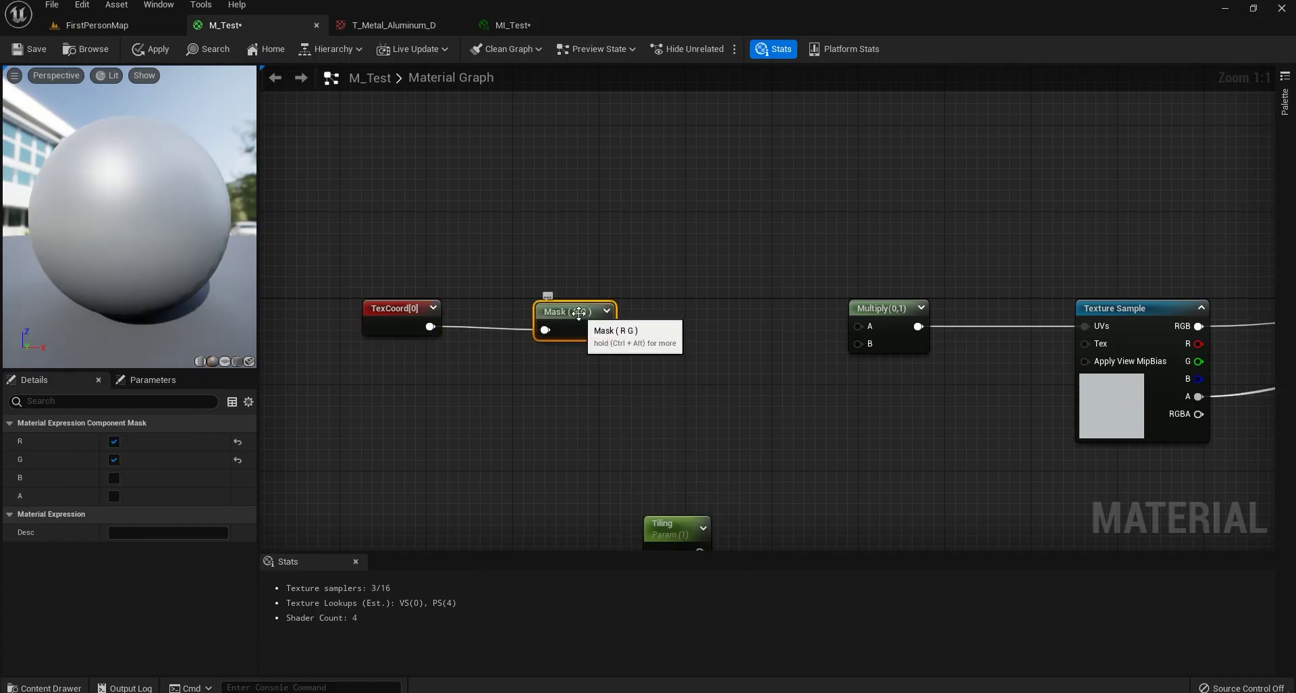
pyautogui.click(113, 460)
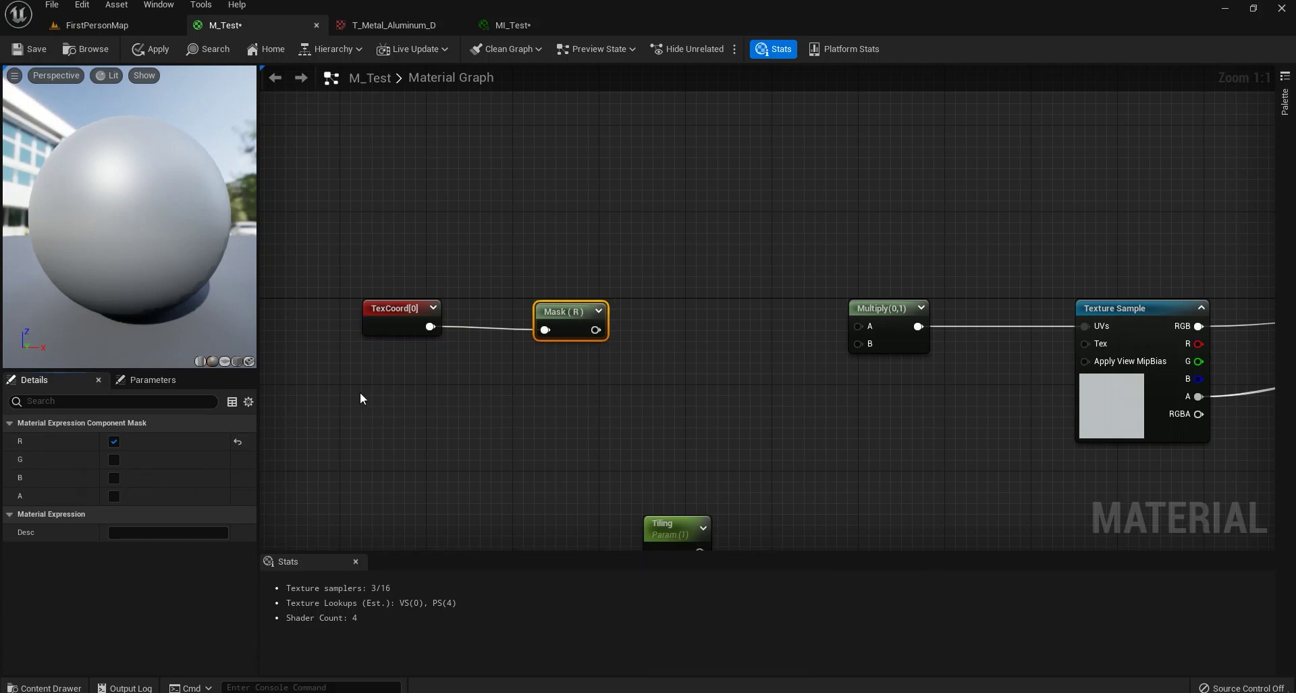
# - Attach a second ComponentMask node to TexCoord[0] with only the G channel enabled and place it beneath Mask (R)
pyautogui.moveTo(431, 327); pyautogui.dragTo(484, 383)
pyautogui.write('mask')
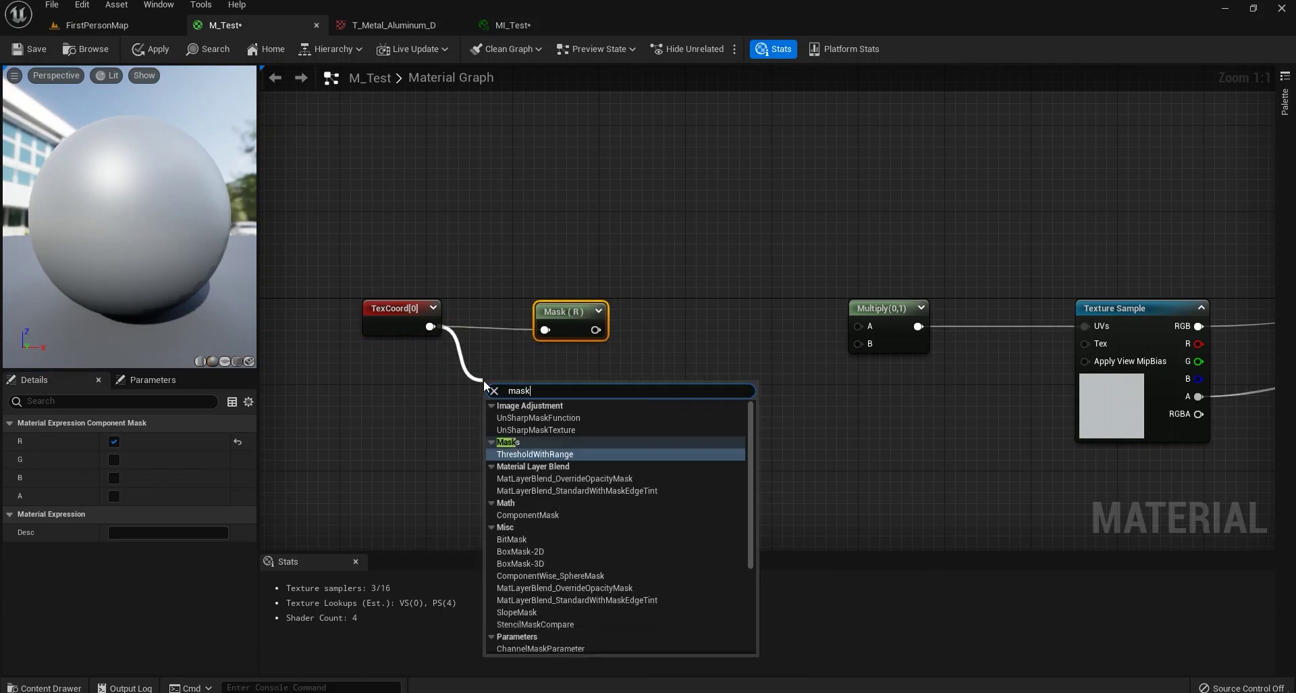
pyautogui.click(546, 516)
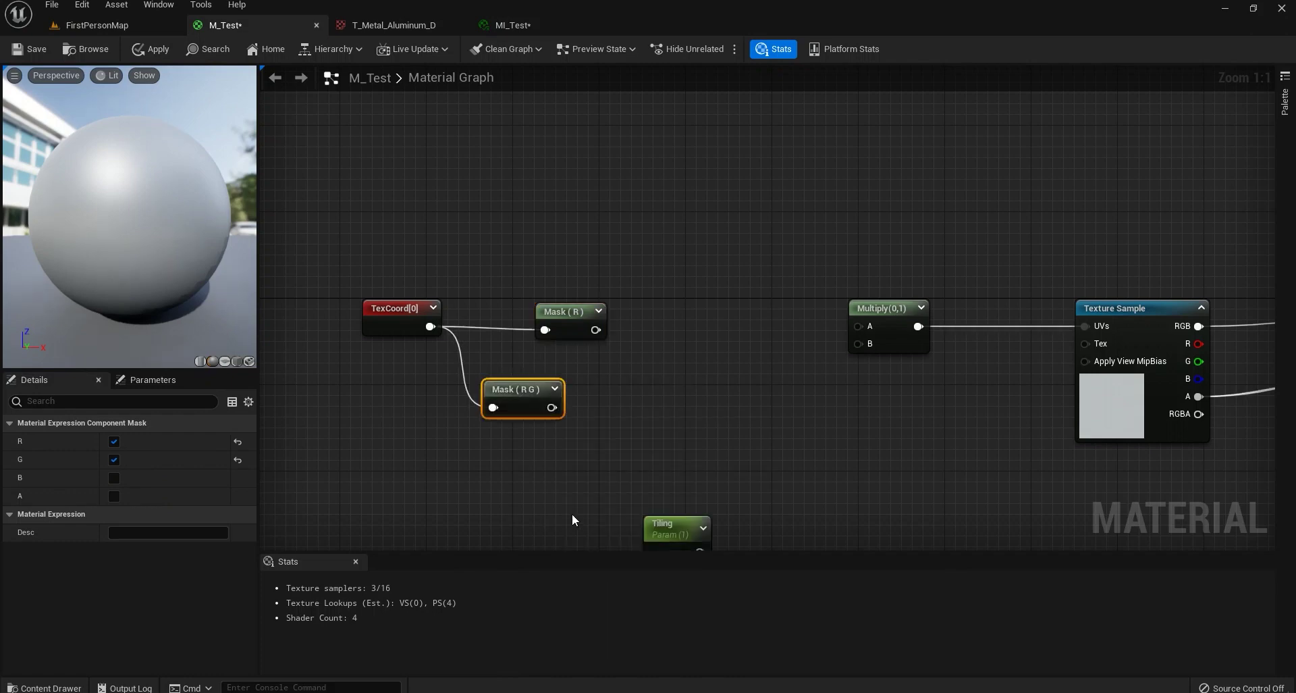
pyautogui.click(114, 441)
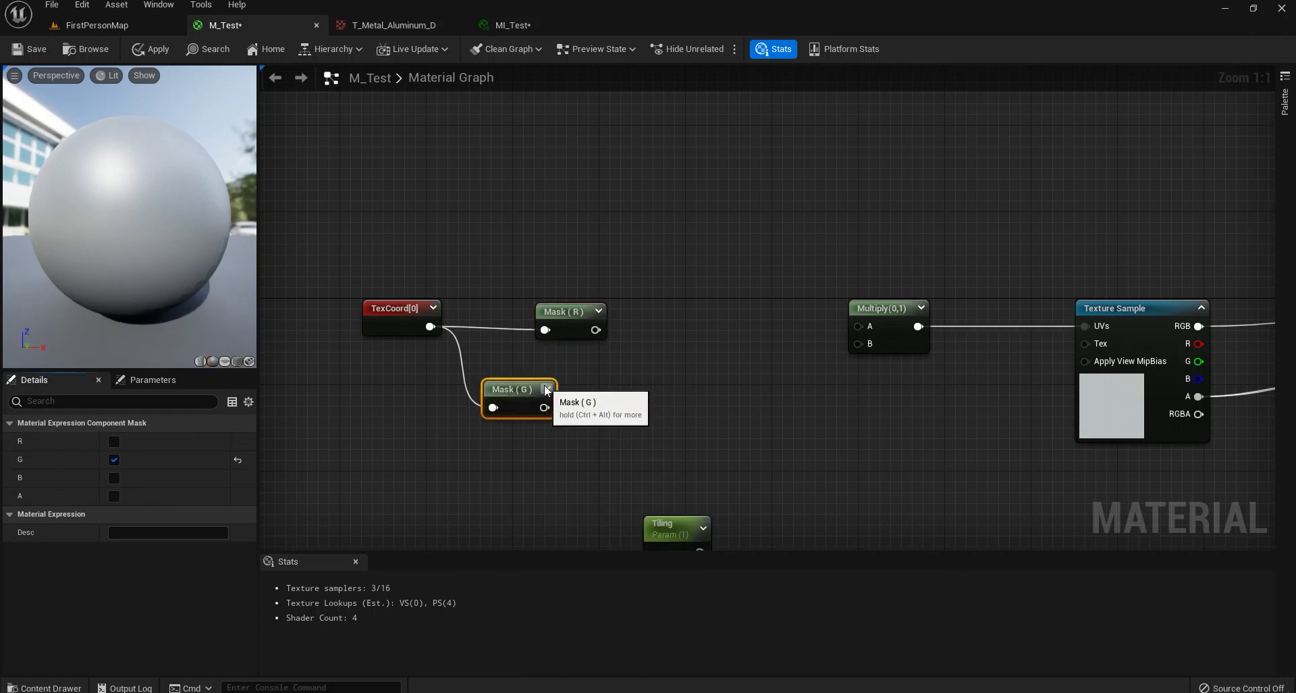
pyautogui.moveTo(528, 390); pyautogui.dragTo(579, 373)
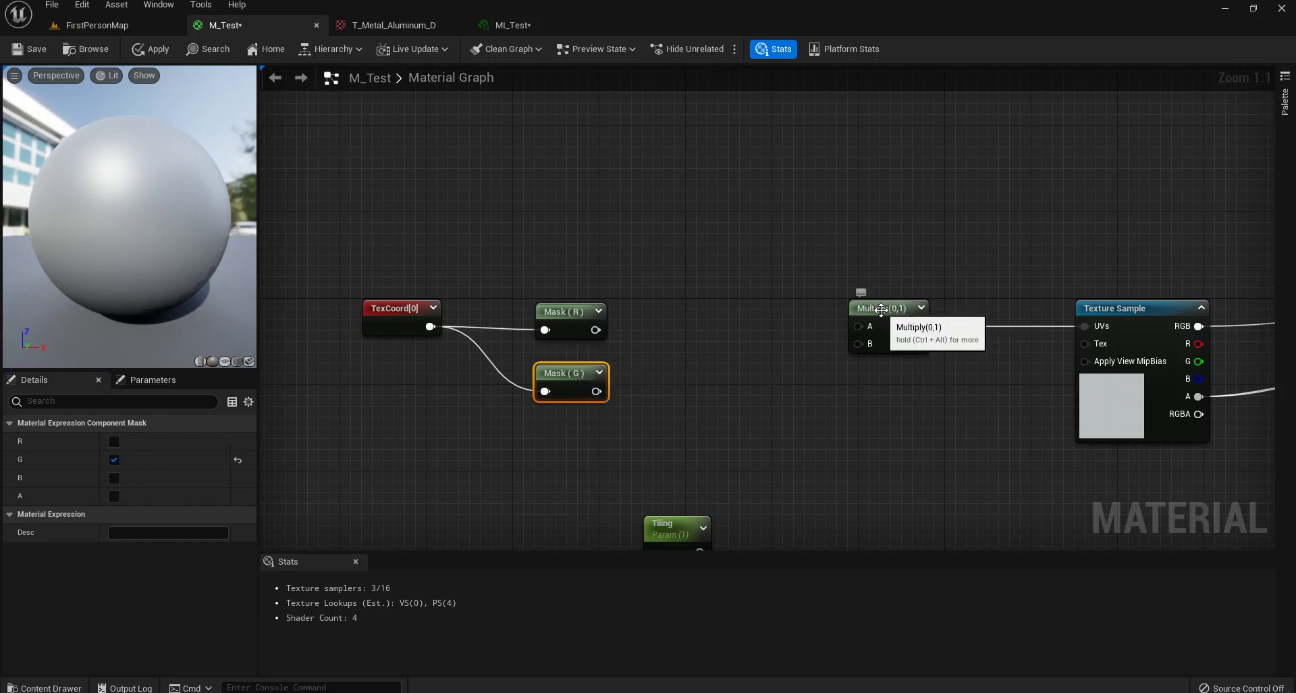
# - Detach Multiply from the Texture Sample, connect Mask (R) to its A input, and move both nodes above TexCoord[0]
pyautogui.moveTo(878, 314); pyautogui.dragTo(737, 305)
pyautogui.keyDown('alt'); pyautogui.click(767, 316); pyautogui.keyUp('alt')
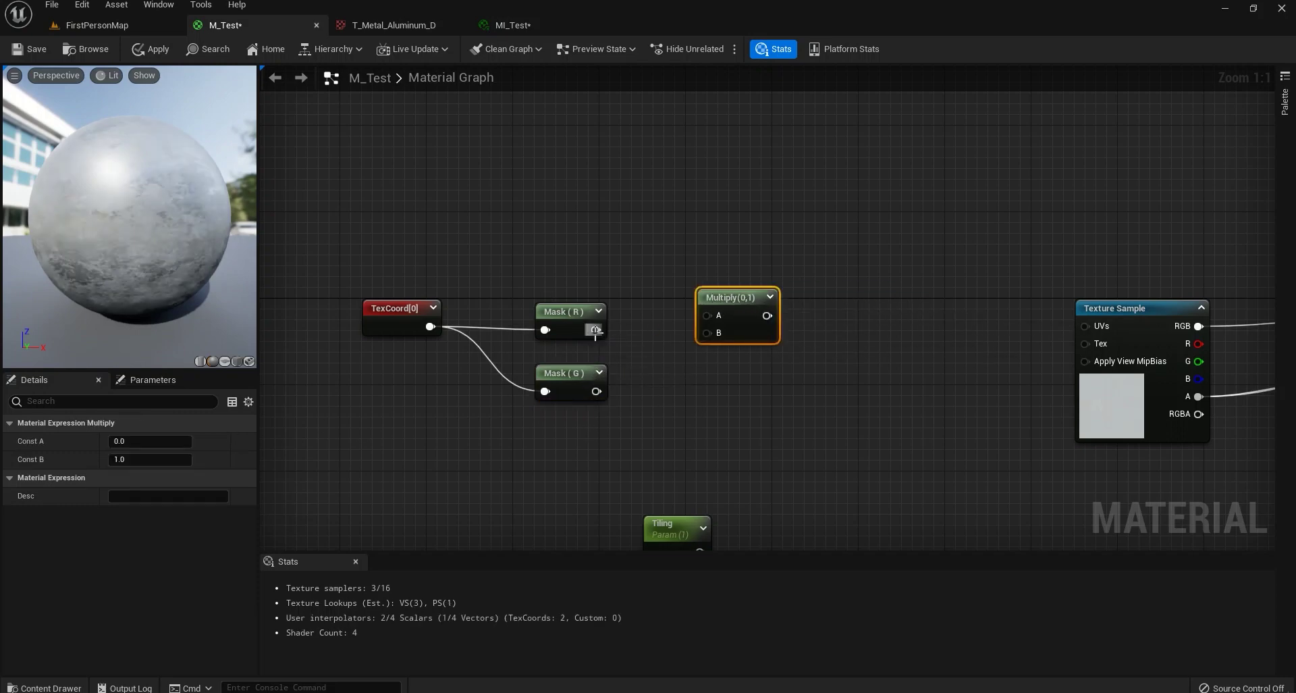
pyautogui.moveTo(594, 329); pyautogui.dragTo(708, 316)
pyautogui.moveTo(567, 312); pyautogui.dragTo(567, 222)
pyautogui.moveTo(741, 314); pyautogui.dragTo(745, 232)
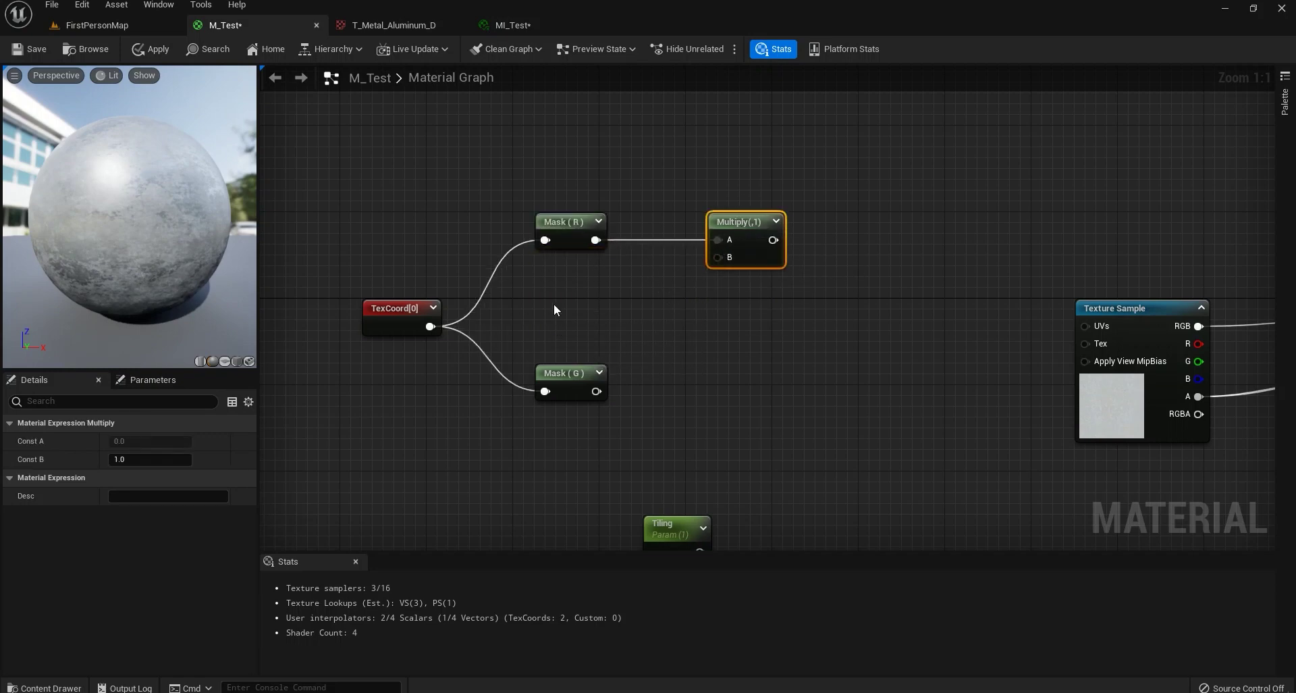
# - Add a scalar parameter named U Tiling with default value 1.0 below Mask (R) and connect it to the Multiply node's B input
pyautogui.click(559, 277)
pyautogui.write('sss')
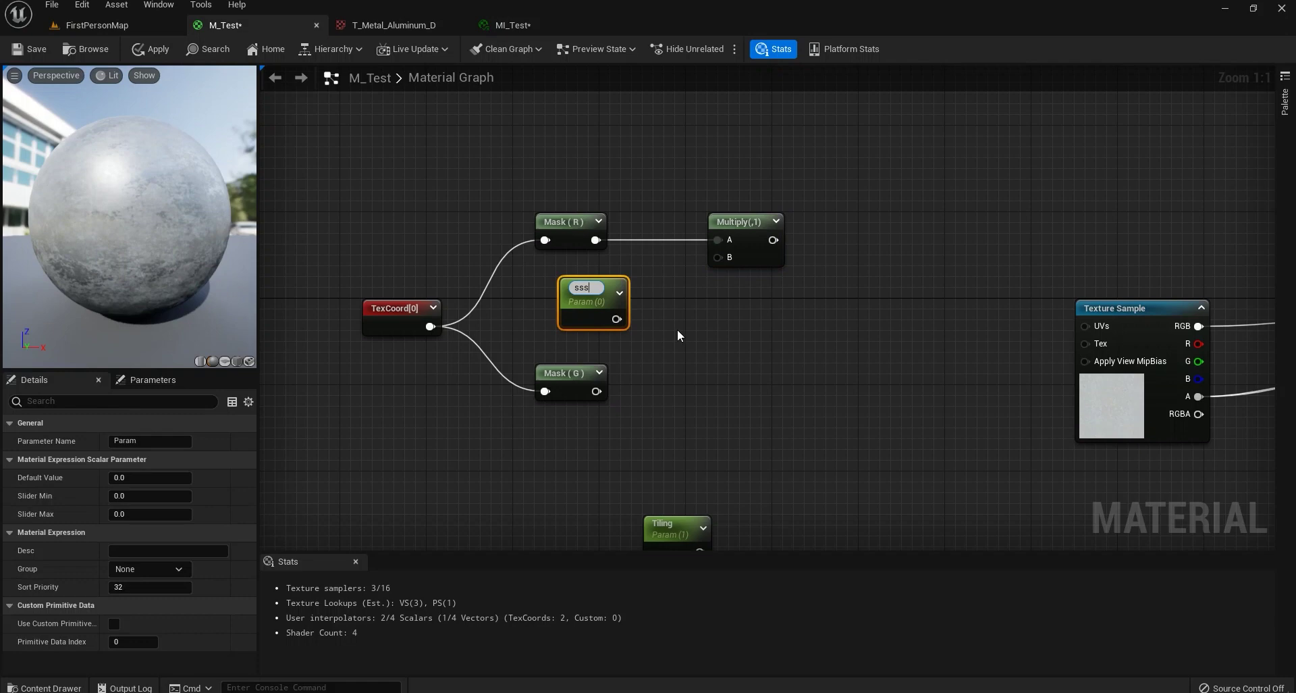
pyautogui.hotkey('ctrl', 'a')
pyautogui.write('U Tiling')
pyautogui.press('Return')
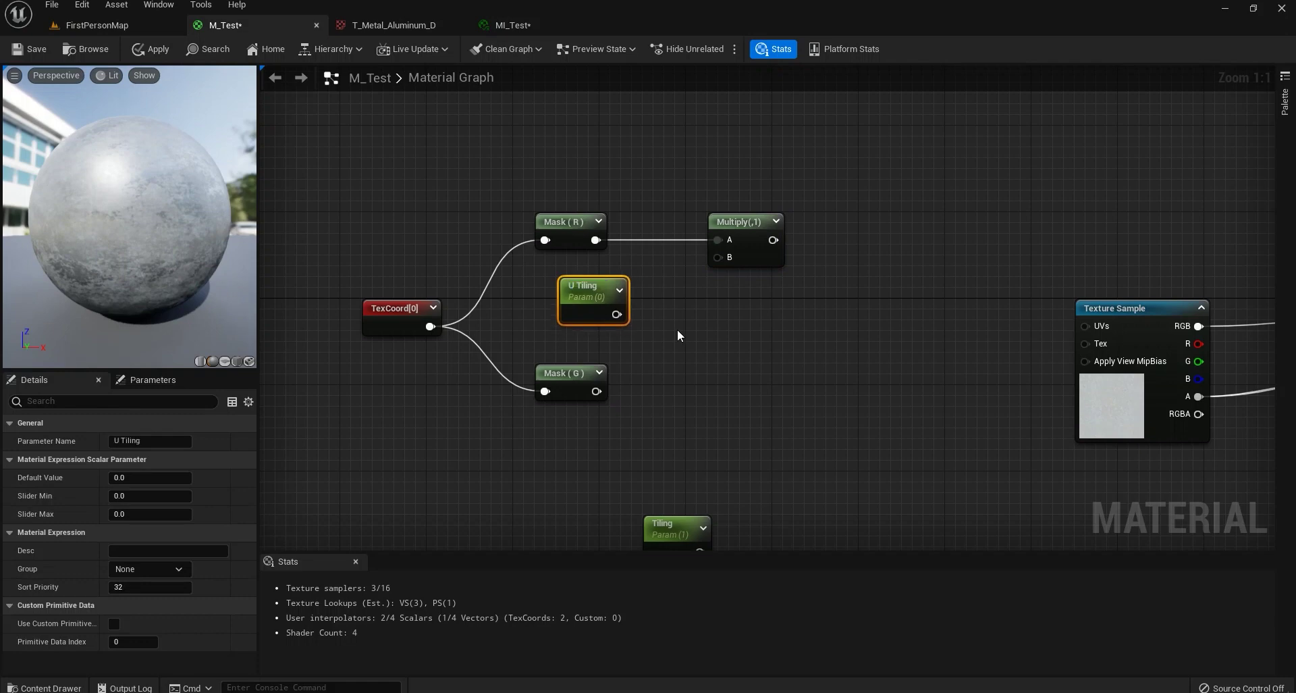
pyautogui.moveTo(616, 314); pyautogui.dragTo(717, 257)
pyautogui.click(152, 477)
pyautogui.moveTo(601, 301)
pyautogui.mouseDown()
pyautogui.moveTo(575, 299)
pyautogui.moveTo(591, 291)
pyautogui.mouseUp()
# - Duplicate U Tiling and Multiply beside Mask (G), connect Mask (G) to the copied Multiply's A input, and select the copied parameter
pyautogui.moveTo(830, 264); pyautogui.dragTo(617, 351)
pyautogui.hotkey('ctrl', 'd')
pyautogui.moveTo(780, 375); pyautogui.dragTo(721, 379)
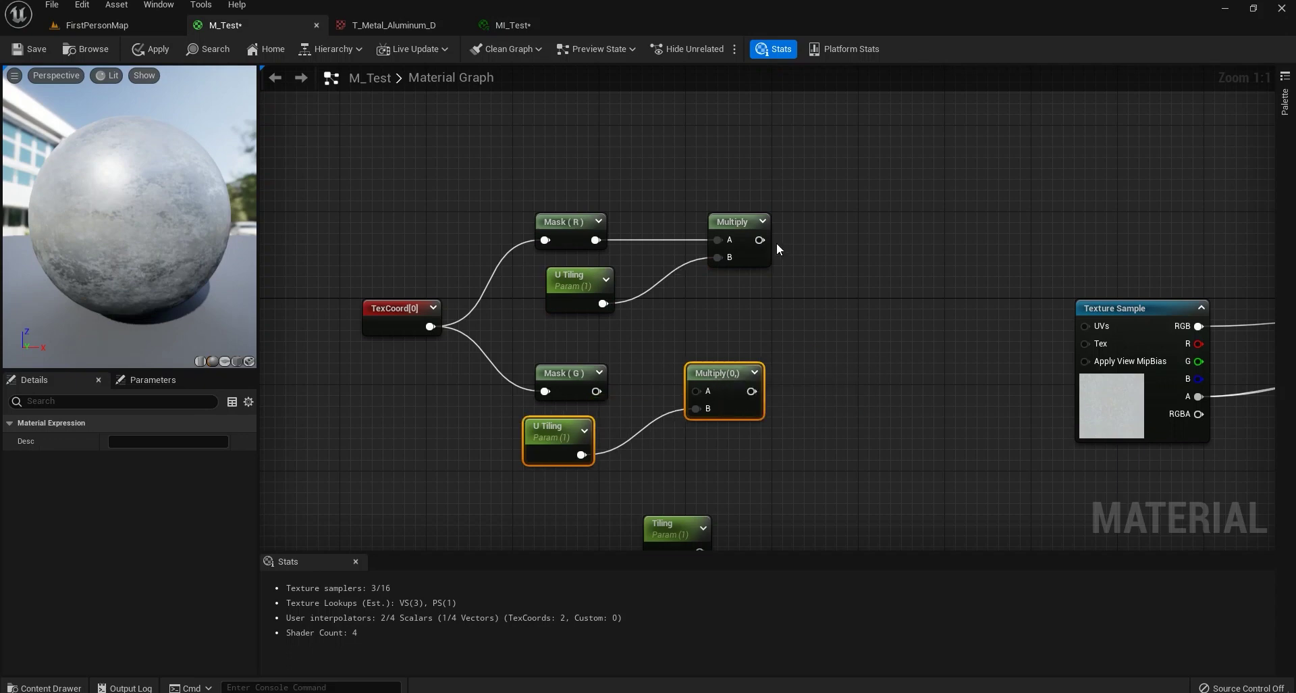
pyautogui.moveTo(596, 390); pyautogui.dragTo(696, 390)
pyautogui.click(571, 435)
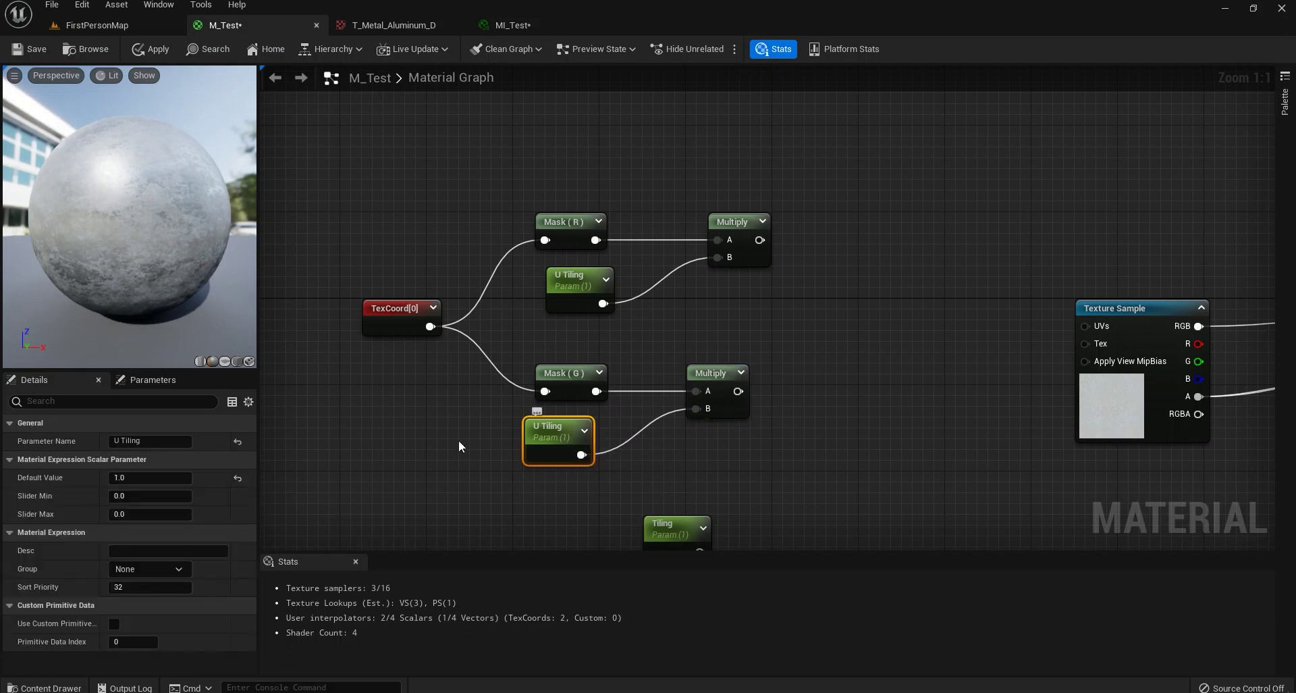
pyautogui.hotkey('ctrl', 'v')
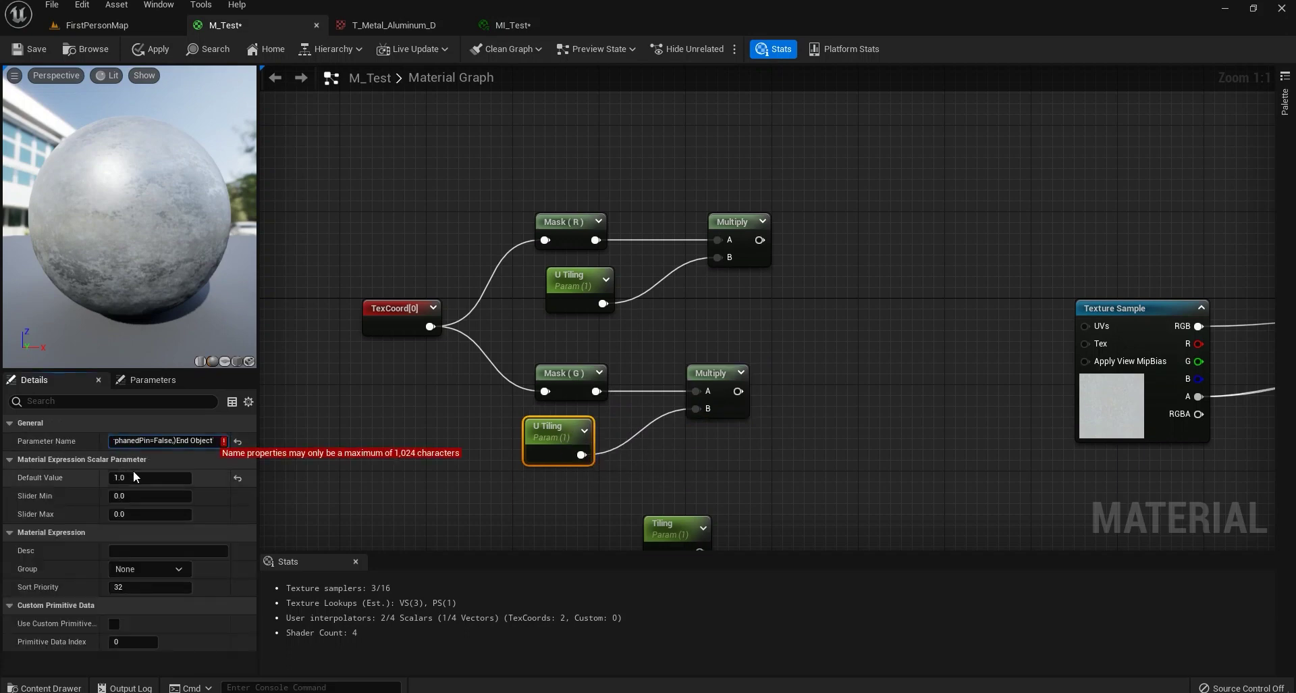
pyautogui.hotkey('ctrl', 'z')
pyautogui.hotkey('ctrl', 'v')
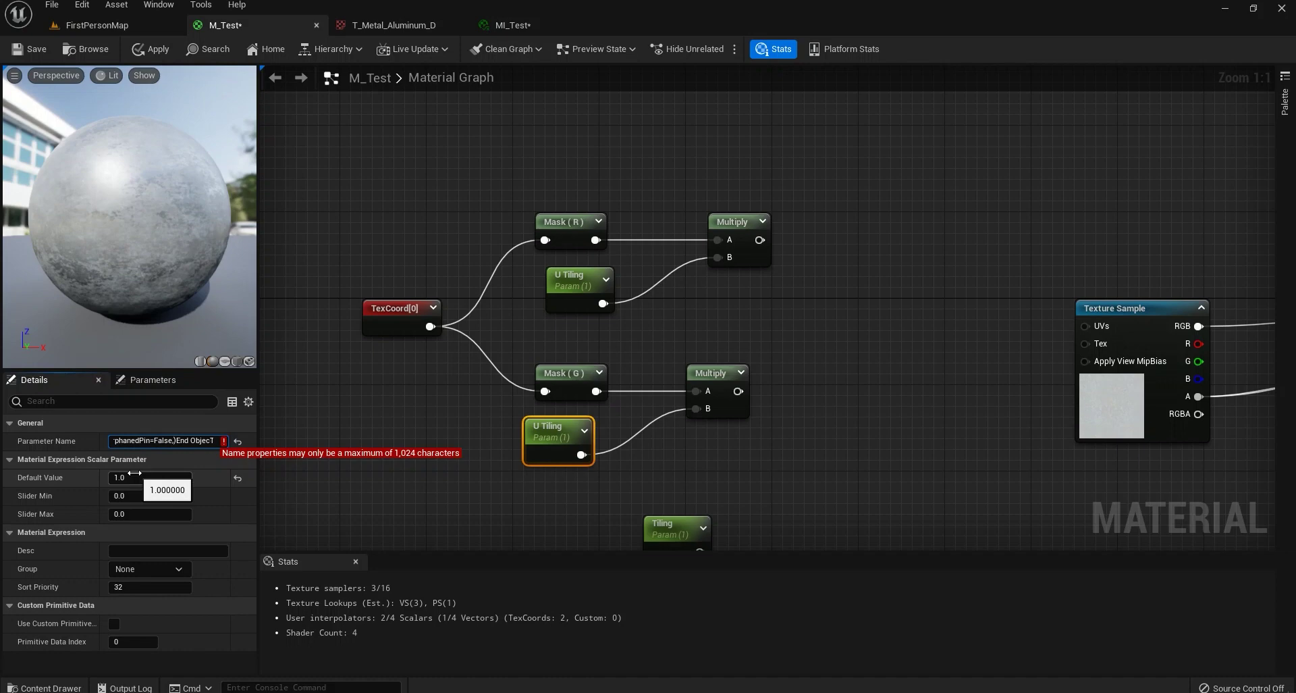
pyautogui.press('BackSpace')
pyautogui.press('BackSpace')
pyautogui.press('BackSpace')
pyautogui.press('BackSpace')
pyautogui.press('BackSpace')
pyautogui.press('BackSpace')
pyautogui.press('BackSpace')
pyautogui.press('BackSpace')
pyautogui.press('BackSpace')
pyautogui.press('BackSpace')
pyautogui.press('BackSpace')
pyautogui.press('BackSpace')
pyautogui.press('BackSpace')
pyautogui.press('BackSpace')
pyautogui.press('BackSpace')
pyautogui.press('BackSpace')
pyautogui.press('BackSpace')
pyautogui.press('BackSpace')
pyautogui.press('BackSpace')
pyautogui.press('BackSpace')
pyautogui.press('BackSpace')
pyautogui.press('BackSpace')
pyautogui.press('BackSpace')
pyautogui.press('BackSpace')
pyautogui.press('BackSpace')
pyautogui.press('BackSpace')
pyautogui.press('BackSpace')
pyautogui.press('BackSpace')
pyautogui.press('BackSpace')
pyautogui.press('BackSpace')
pyautogui.press('BackSpace')
pyautogui.press('BackSpace')
pyautogui.press('BackSpace')
pyautogui.press('BackSpace')
pyautogui.press('BackSpace')
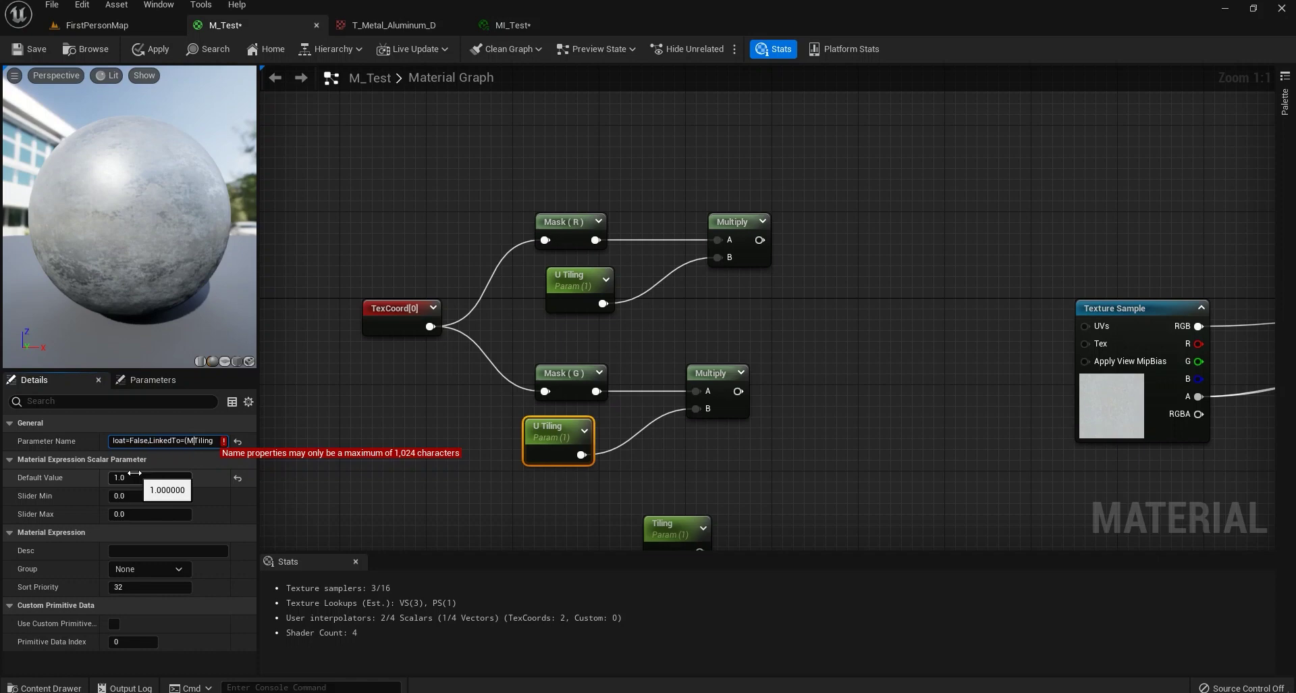
pyautogui.doubleClick(204, 439)
pyautogui.hotkey('ctrl', 'a')
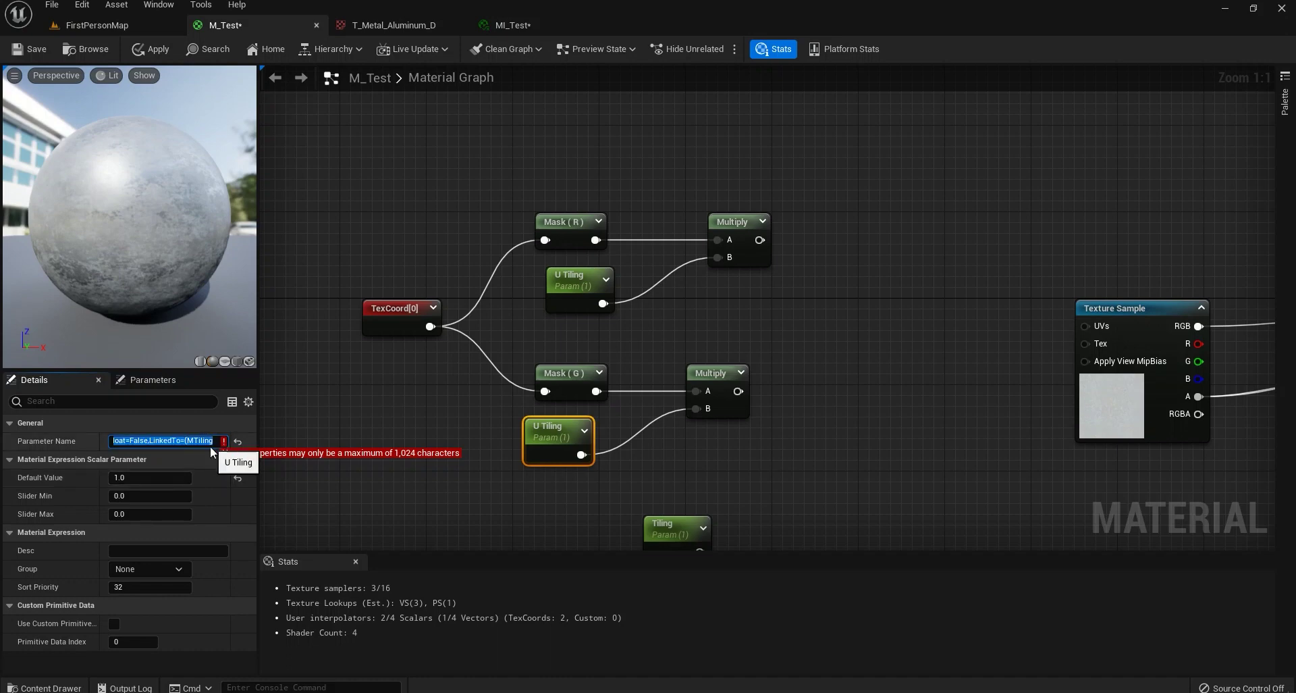
pyautogui.press('BackSpace')
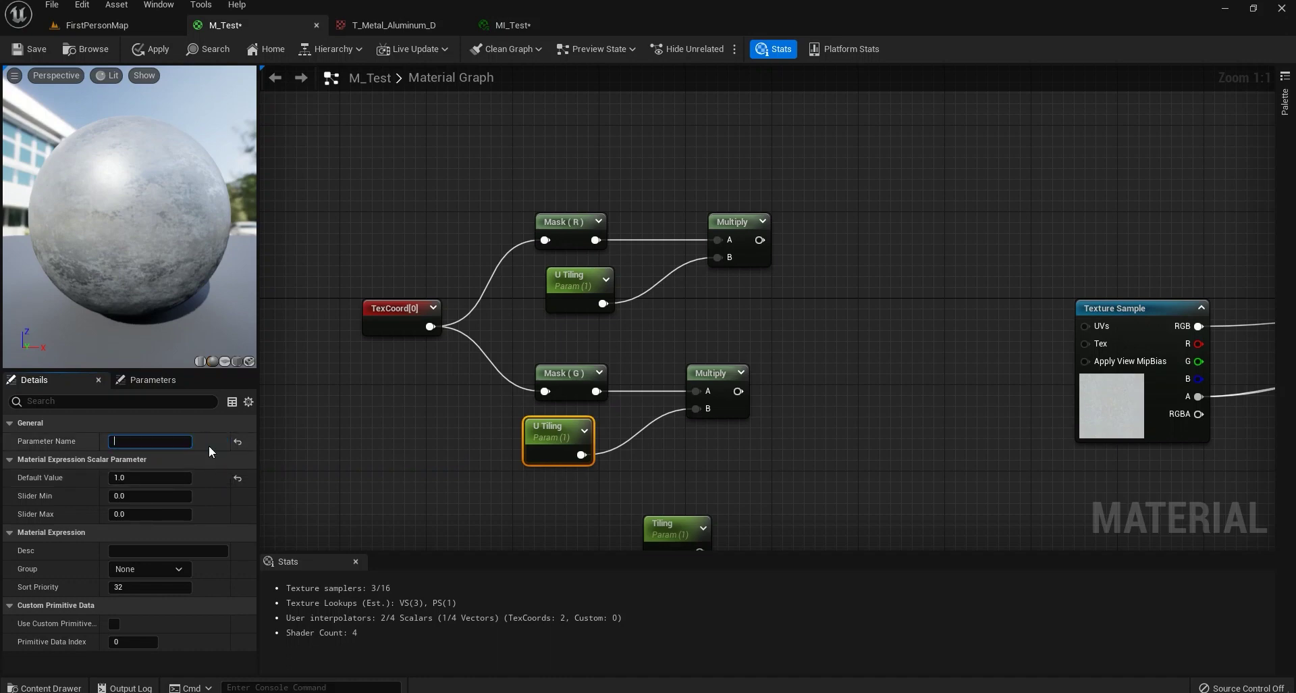
pyautogui.hotkey('ctrl', 'v')
pyautogui.press('BackSpace')
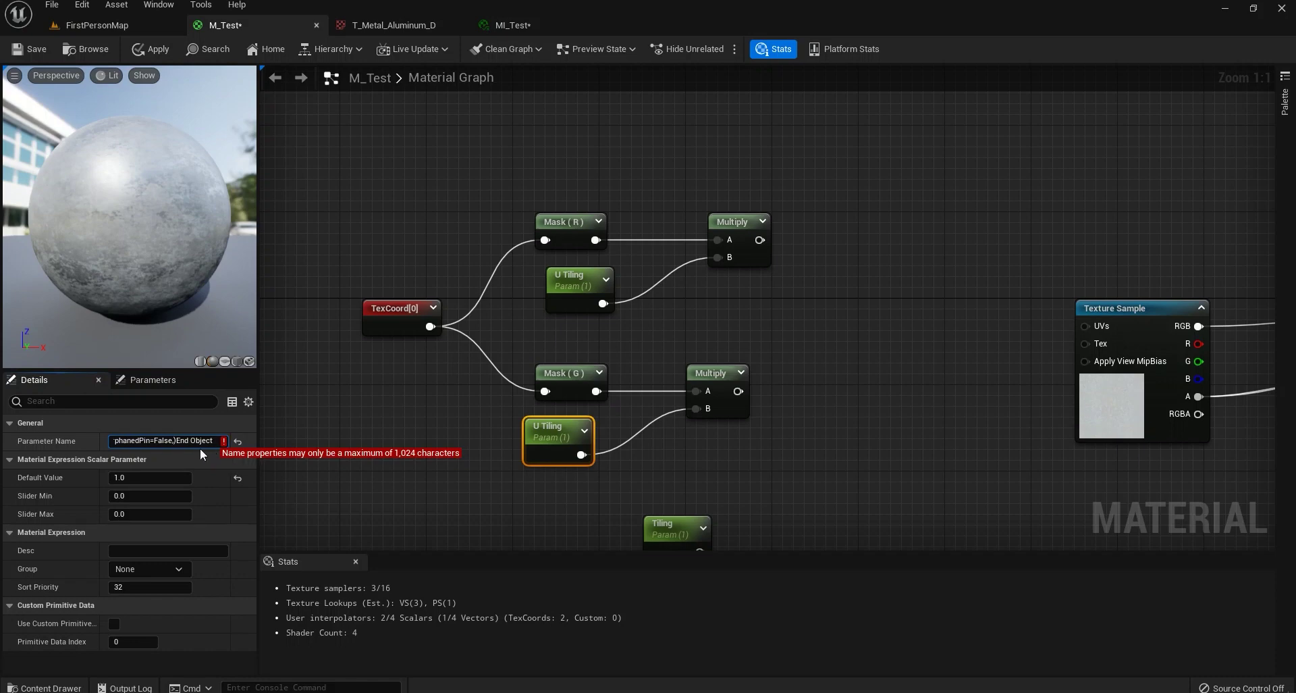
pyautogui.hotkey('ctrl', 'a')
pyautogui.press('BackSpace')
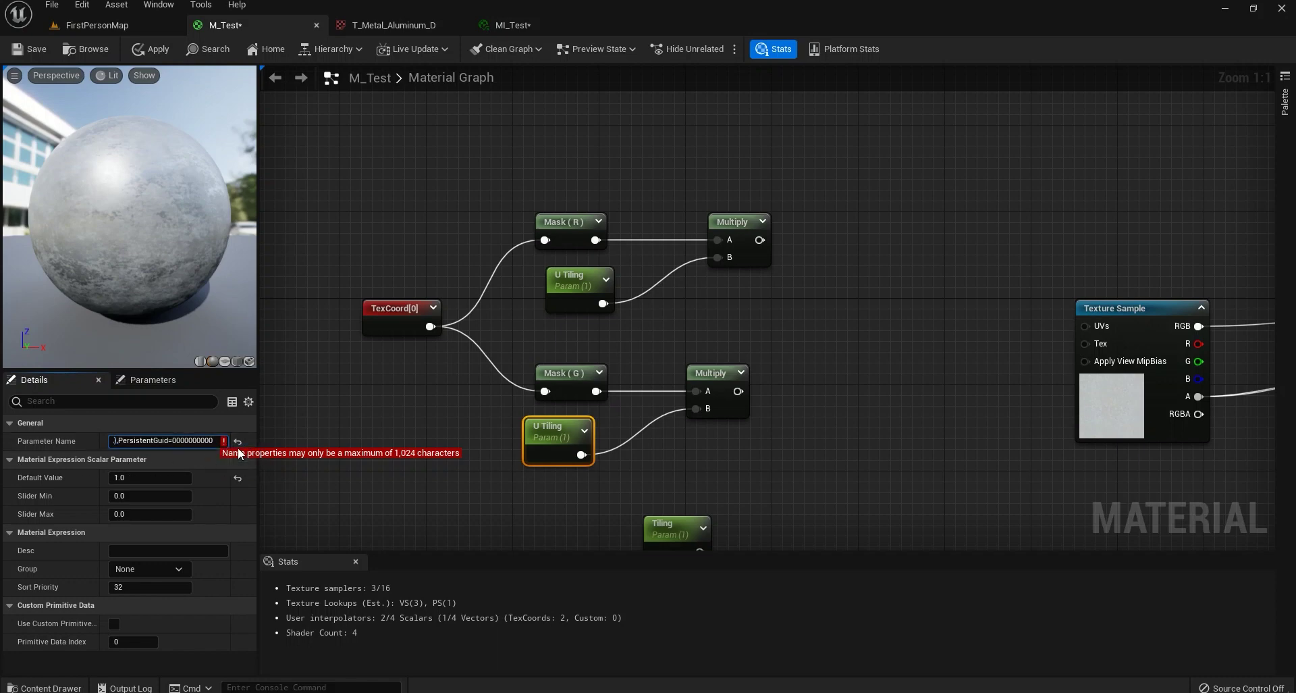
pyautogui.press('Escape')
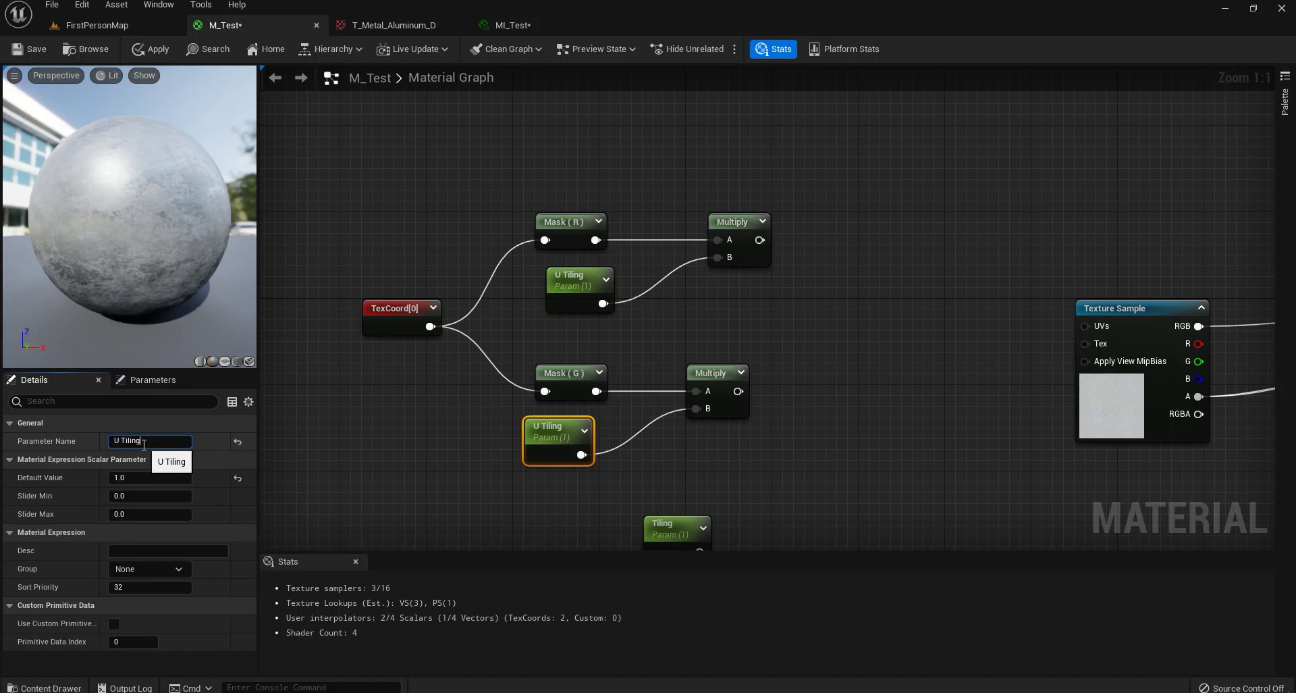
# - Rename the copied U Tiling parameter V Tiling and shift the Mask (R), U Tiling and Multiply nodes to line up with the lower branch
pyautogui.write('VV Tiling')
pyautogui.press('Return')
pyautogui.moveTo(815, 355); pyautogui.dragTo(722, 315, button='right')
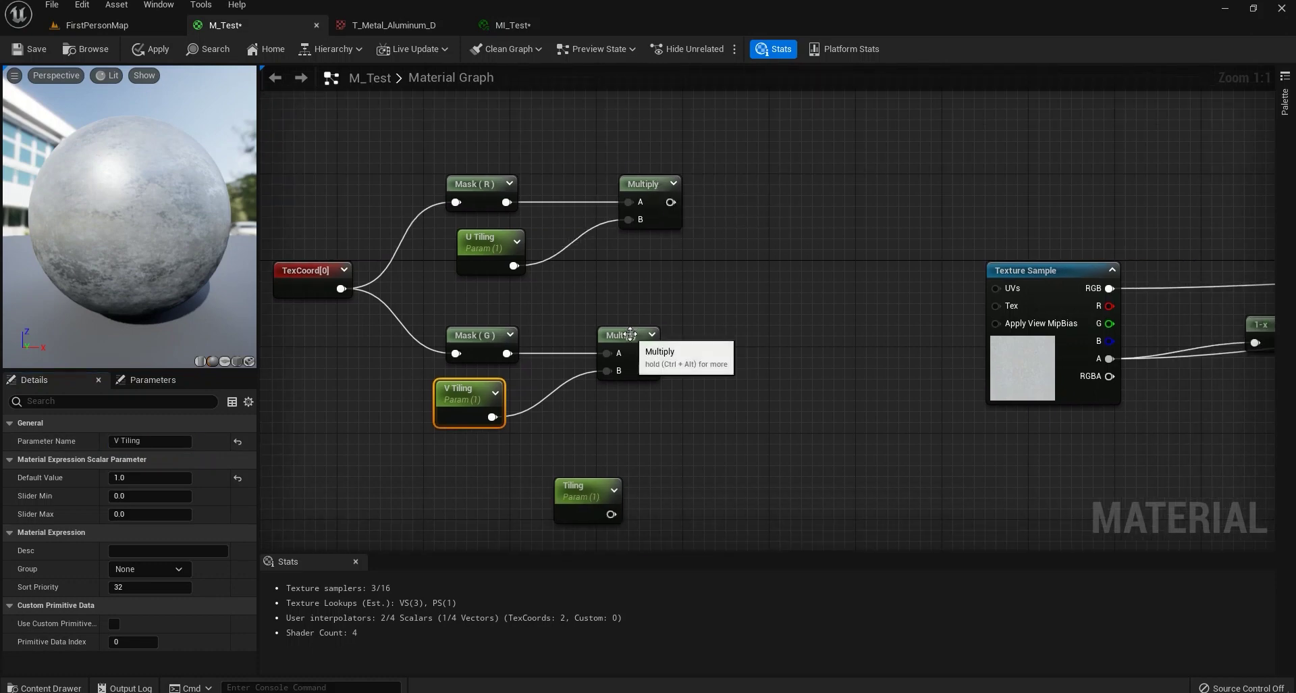
pyautogui.moveTo(684, 138); pyautogui.dragTo(451, 287)
pyautogui.moveTo(483, 245); pyautogui.dragTo(472, 245)
pyautogui.click(430, 192)
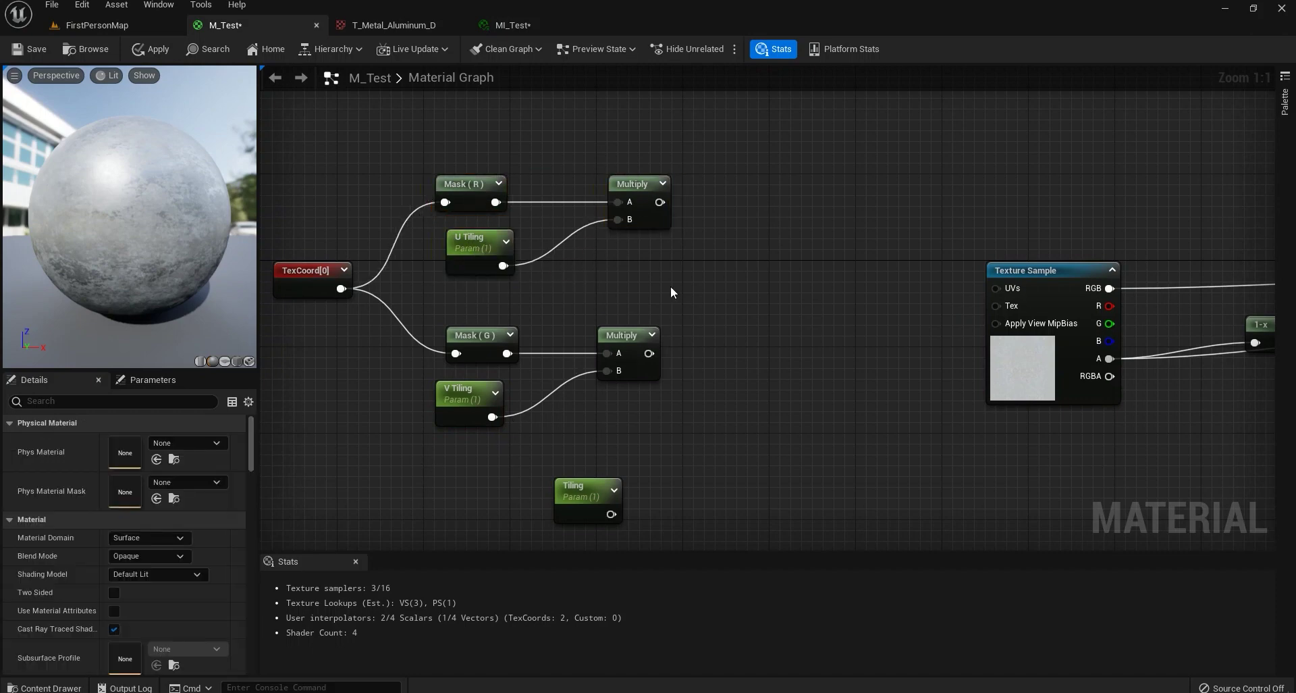
# - Add an AppendVector node that takes the upper Multiply output as A and the lower Multiply output as B
pyautogui.moveTo(670, 292); pyautogui.dragTo(593, 315, button='right')
pyautogui.moveTo(654, 247); pyautogui.dragTo(725, 240, button='right')
pyautogui.moveTo(662, 232); pyautogui.dragTo(718, 320)
pyautogui.write('a')
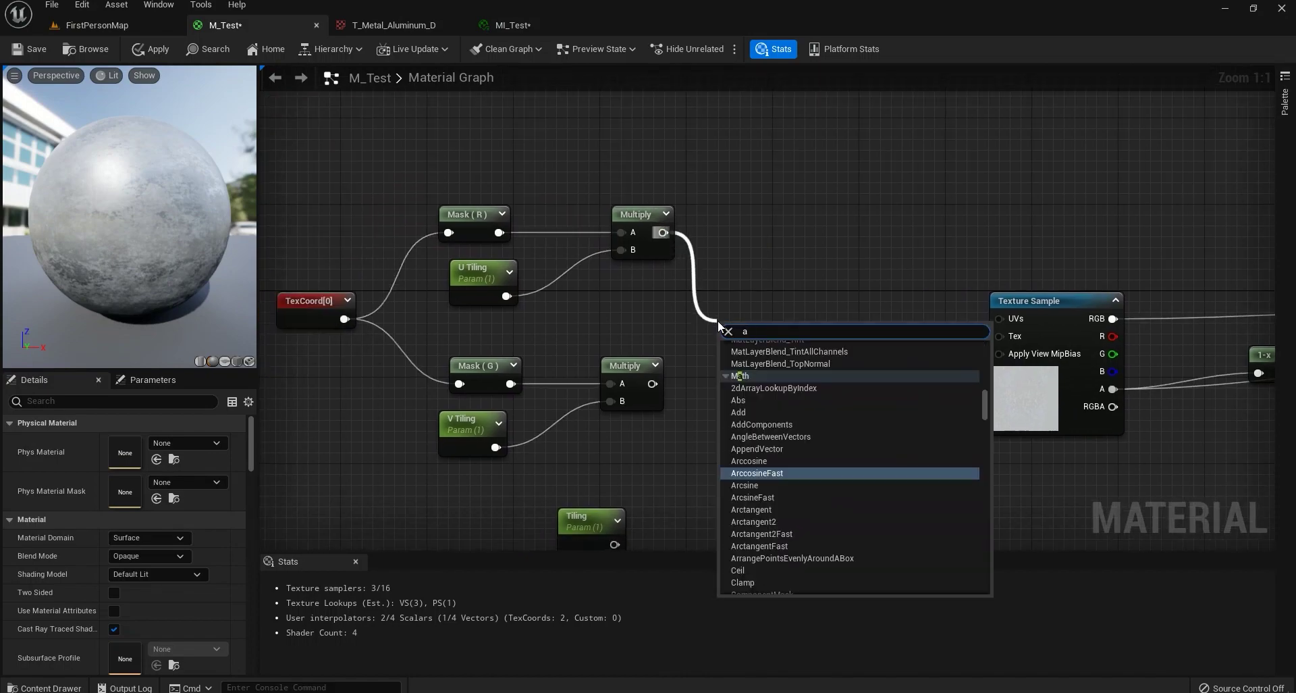
pyautogui.write('ppend')
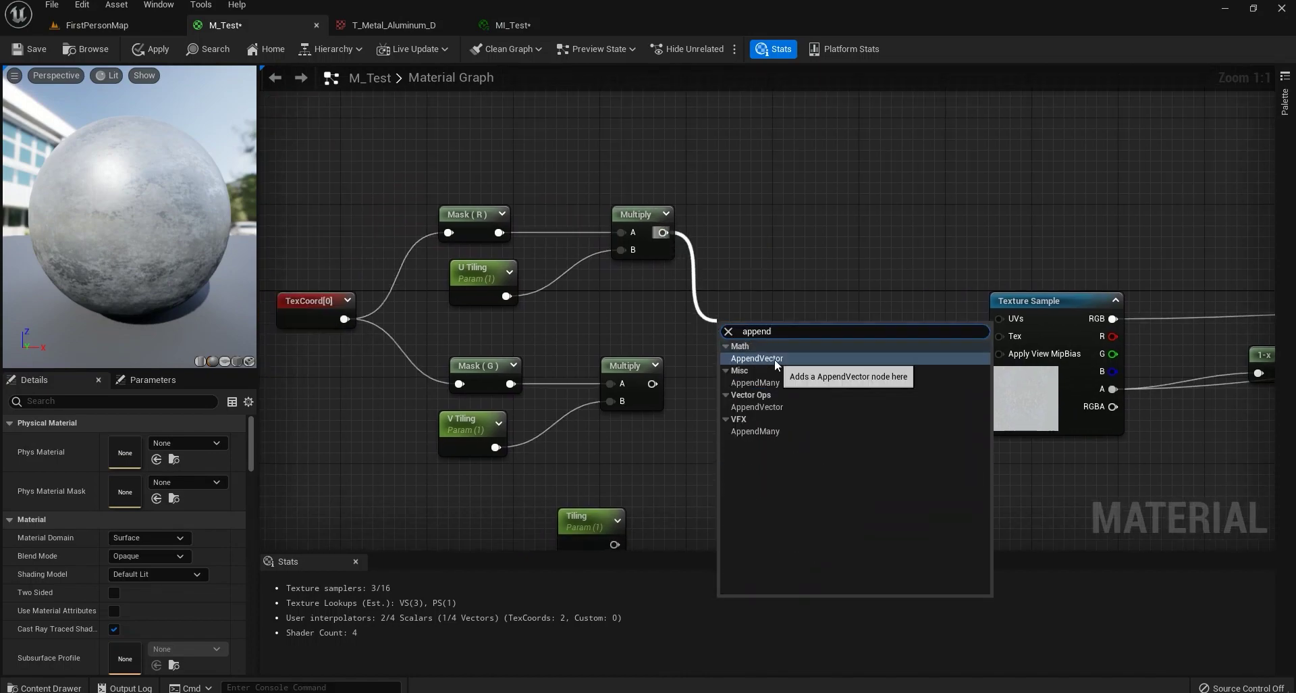
pyautogui.click(776, 359)
pyautogui.moveTo(652, 383); pyautogui.dragTo(755, 304)
# - Connect the Append output to the Texture Sample's UVs input and apply the material changes
pyautogui.moveTo(844, 289); pyautogui.dragTo(762, 284, button='right')
pyautogui.moveTo(559, 301); pyautogui.dragTo(767, 296, button='right')
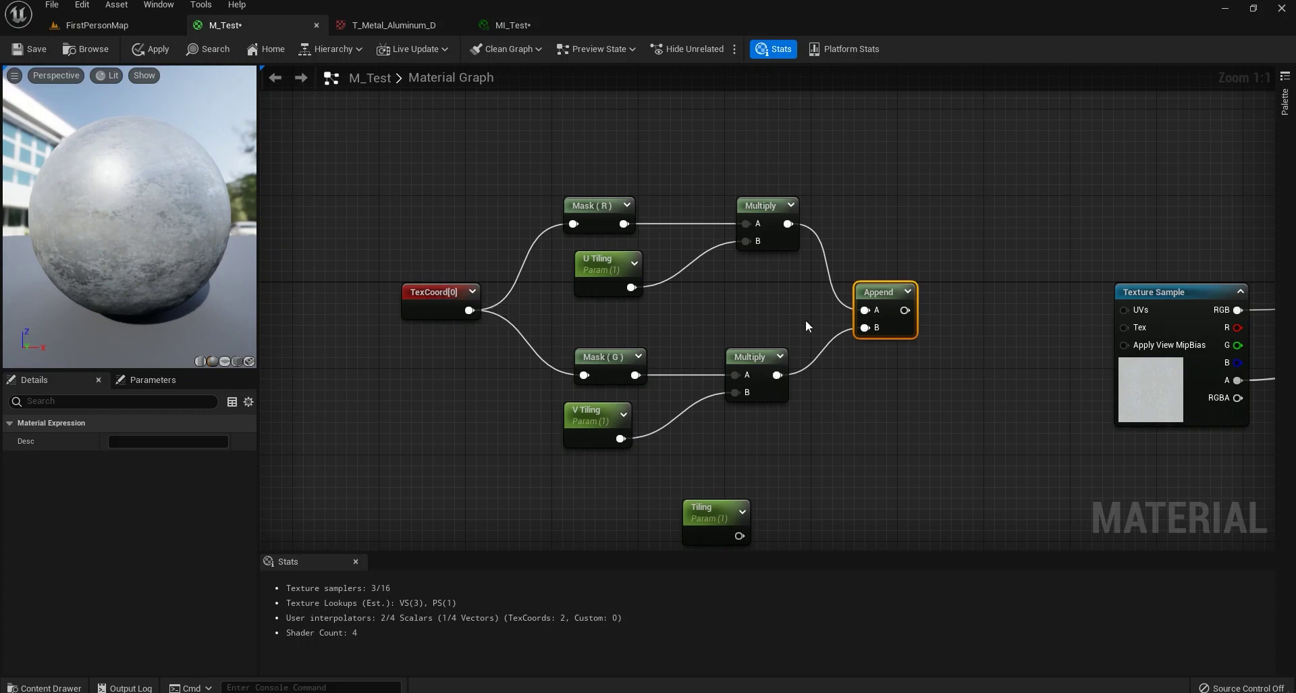
pyautogui.moveTo(941, 370); pyautogui.dragTo(722, 390, button='right')
pyautogui.moveTo(685, 330); pyautogui.dragTo(905, 331)
pyautogui.click(151, 49)
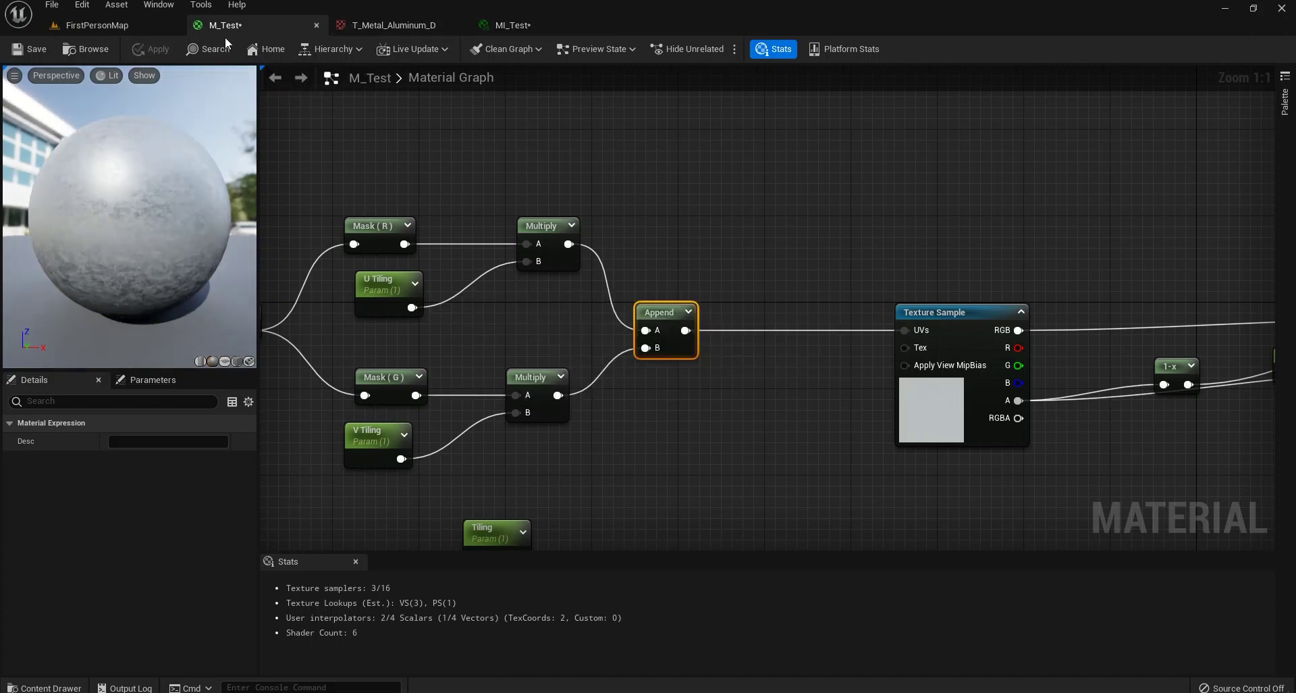
# - Duplicate the MI_Test instance in the StarterContent Materials folder and accept MI_Test1 as the copy's name
pyautogui.click(503, 25)
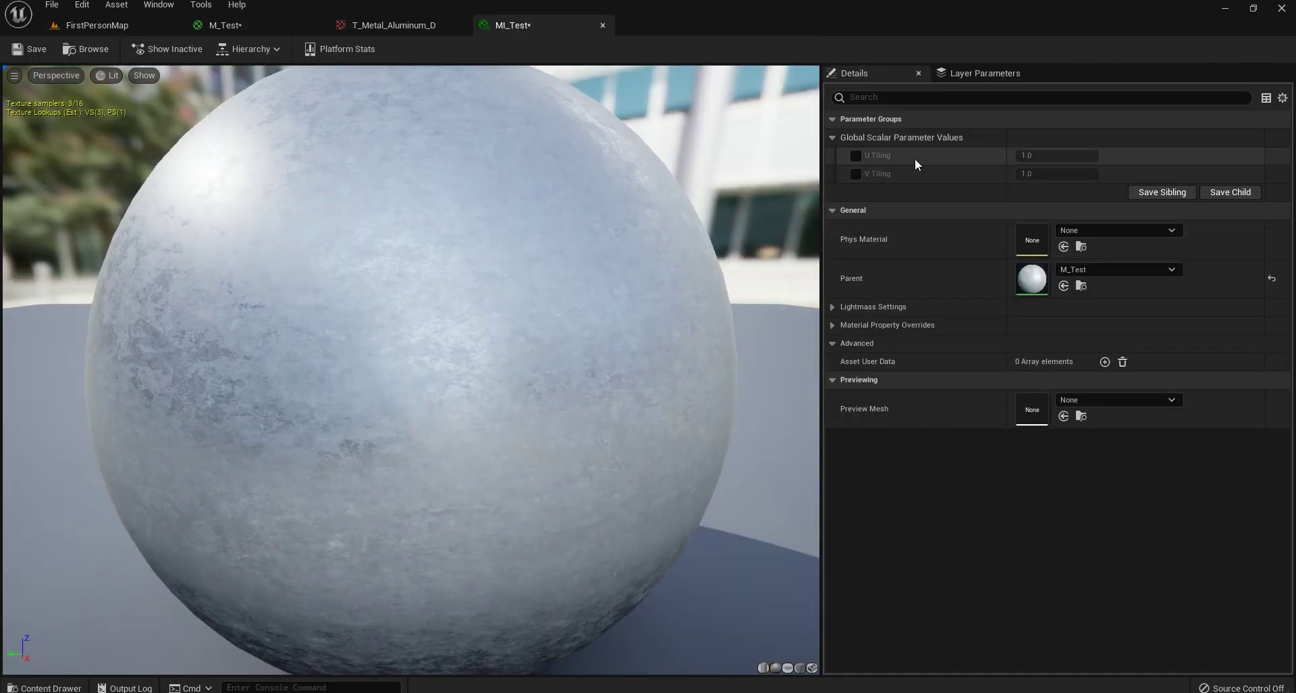
pyautogui.click(98, 25)
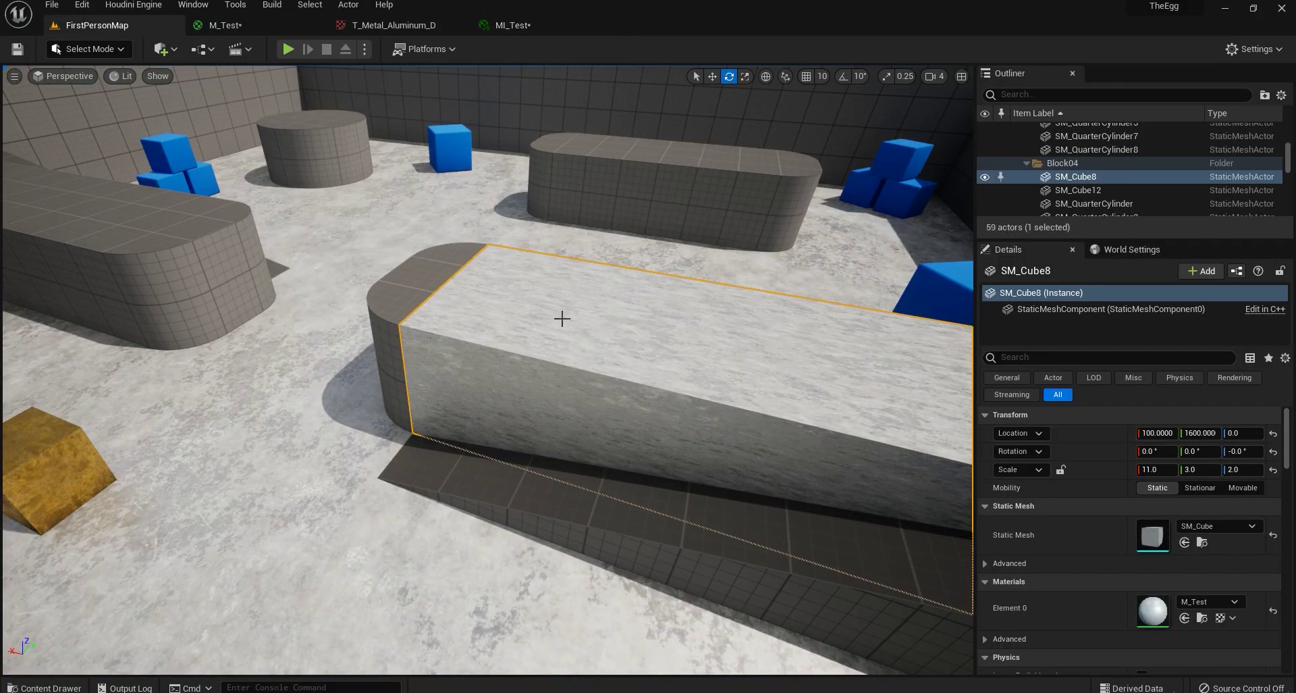
pyautogui.click(505, 25)
pyautogui.click(82, 49)
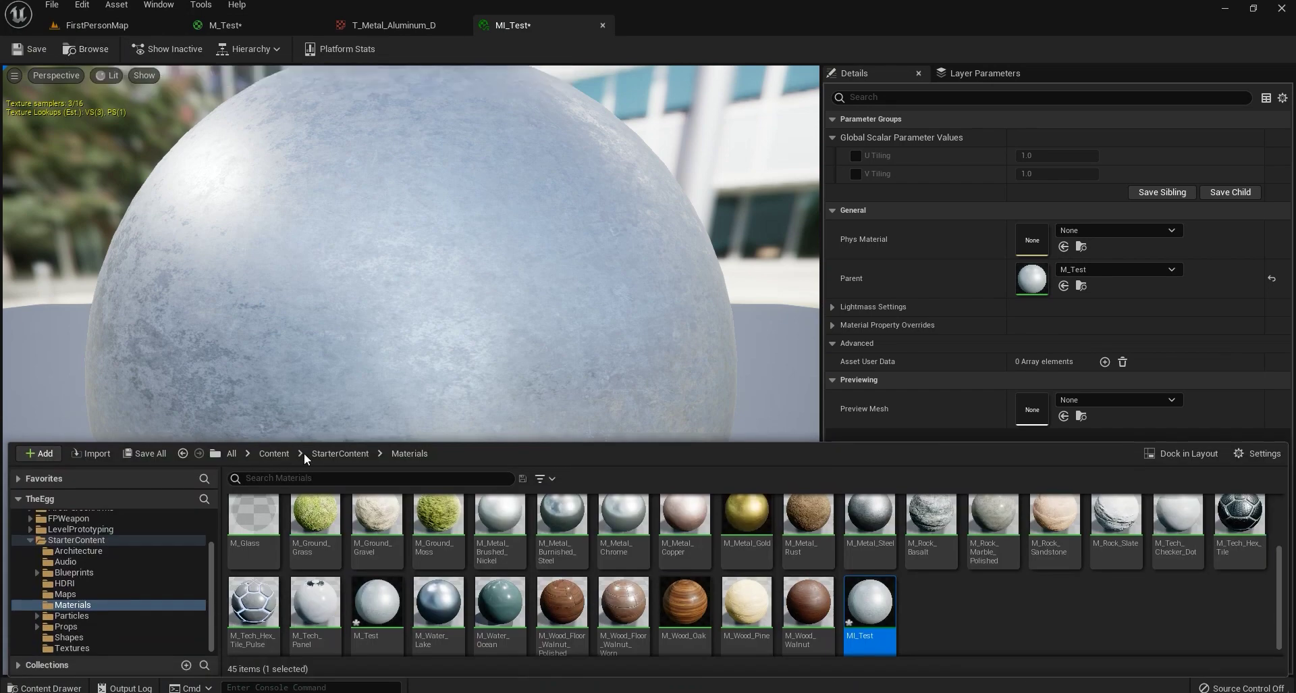
pyautogui.rightClick(869, 604)
pyautogui.click(917, 355)
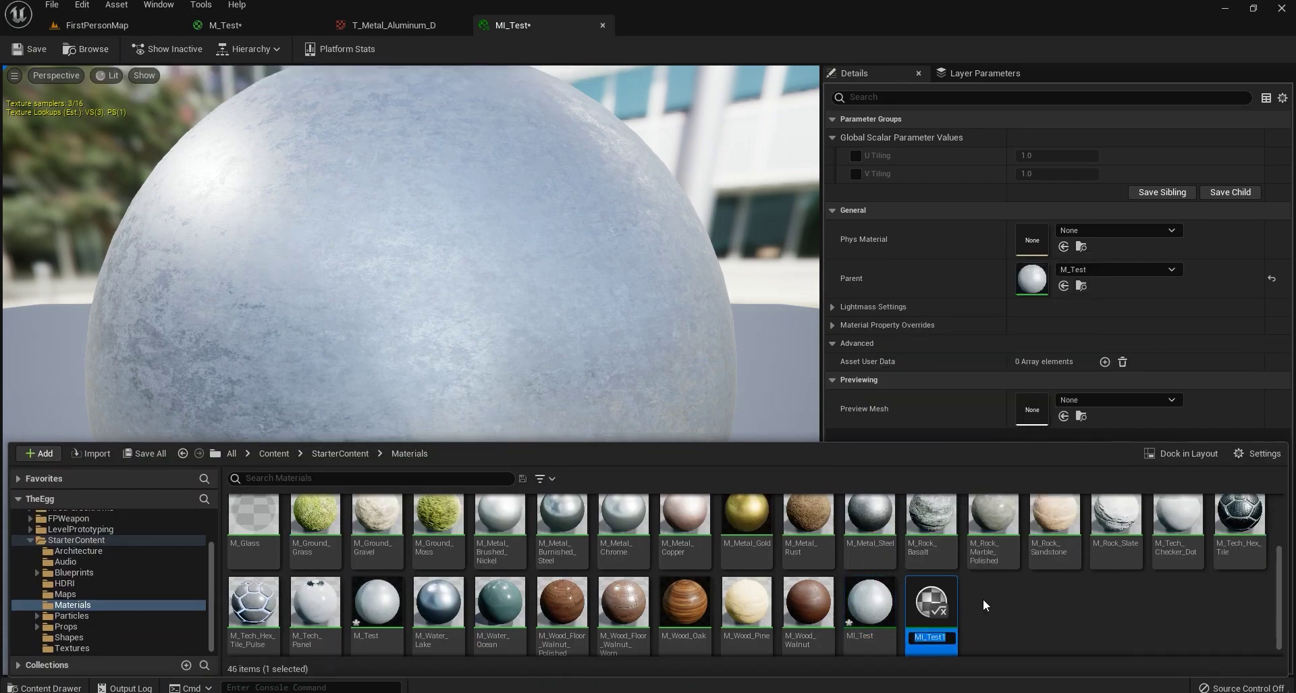
pyautogui.press('Return')
# - Assign MI_Test1 as the Element 0 material of the selected SM_Cube8 in FirstPersonMap
pyautogui.click(95, 27)
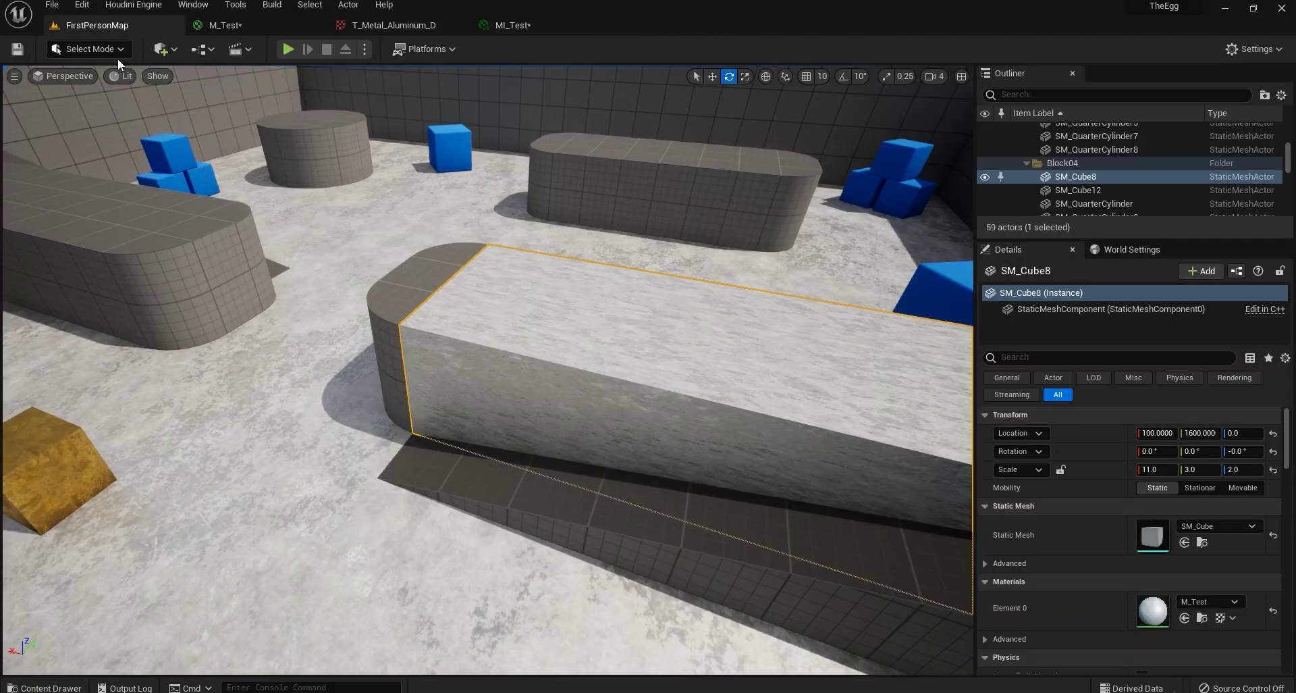
pyautogui.moveTo(343, 440); pyautogui.dragTo(223, 440, button='right')
pyautogui.moveTo(345, 466); pyautogui.dragTo(391, 451, button='right')
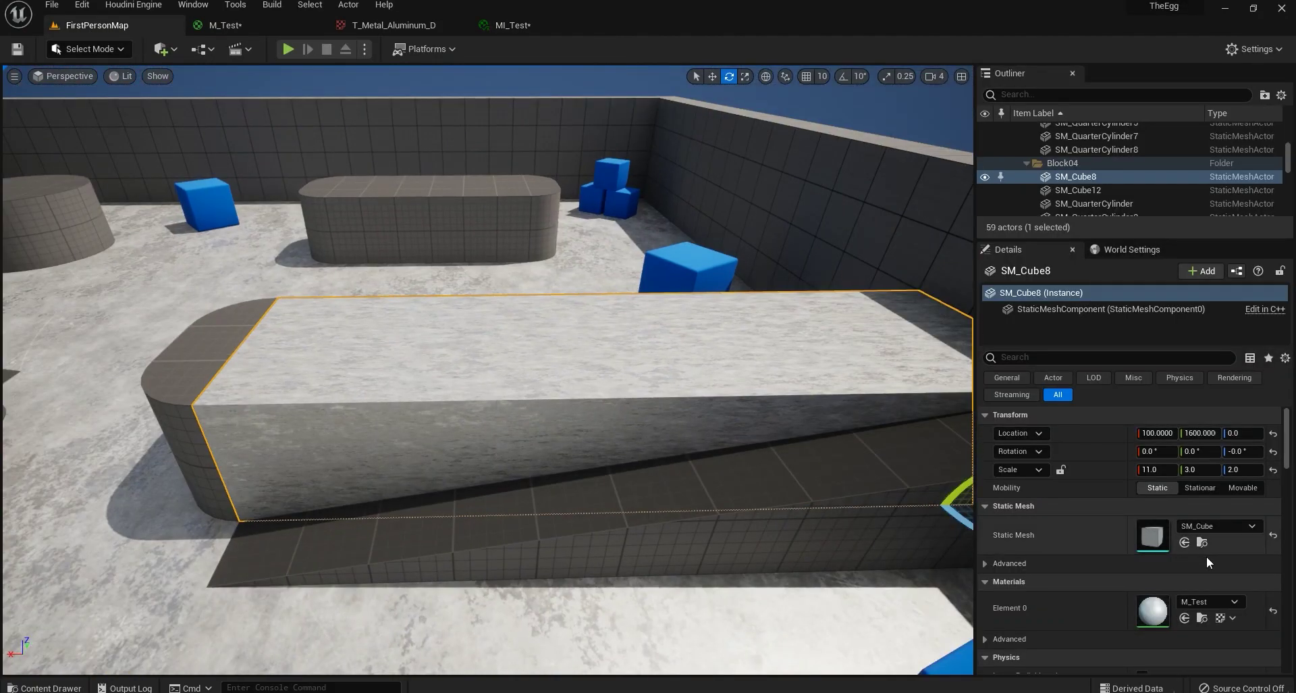
pyautogui.click(1184, 617)
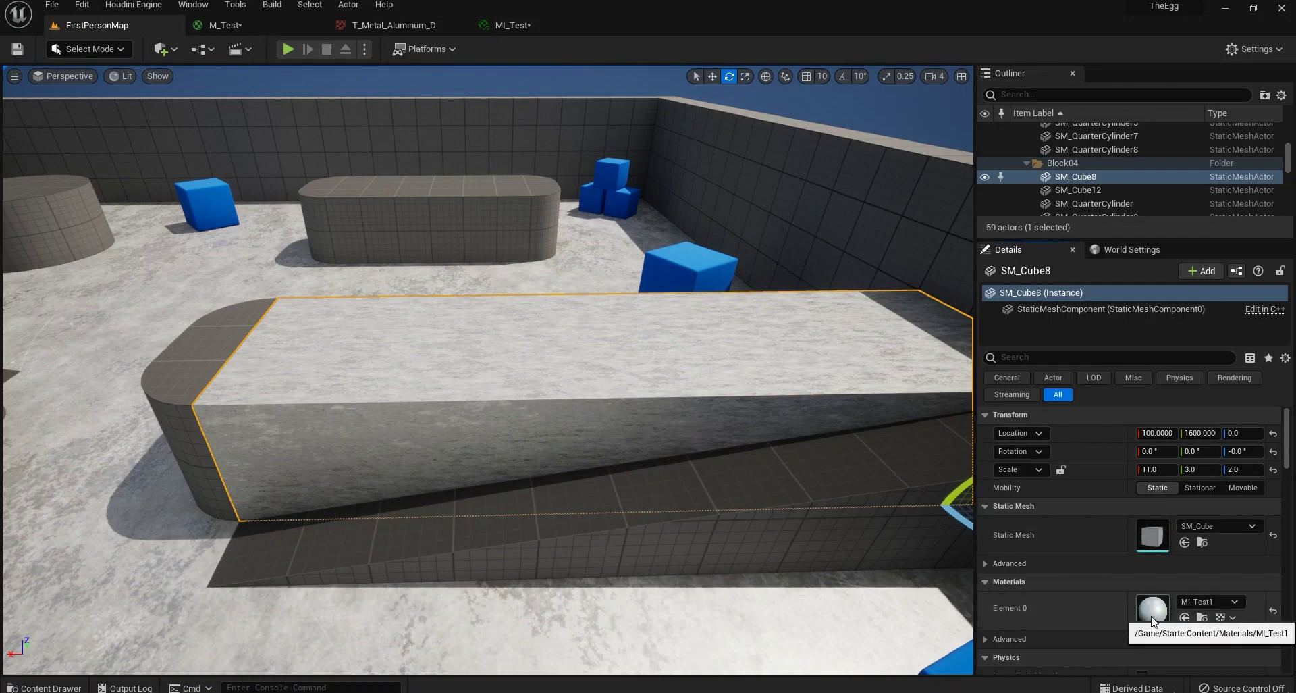
# - Open MI_Test1 for editing and position its window so that SM_Cube8 stays in view in the level
pyautogui.doubleClick(1147, 614)
pyautogui.moveTo(618, 178); pyautogui.dragTo(322, 392)
pyautogui.press('f')
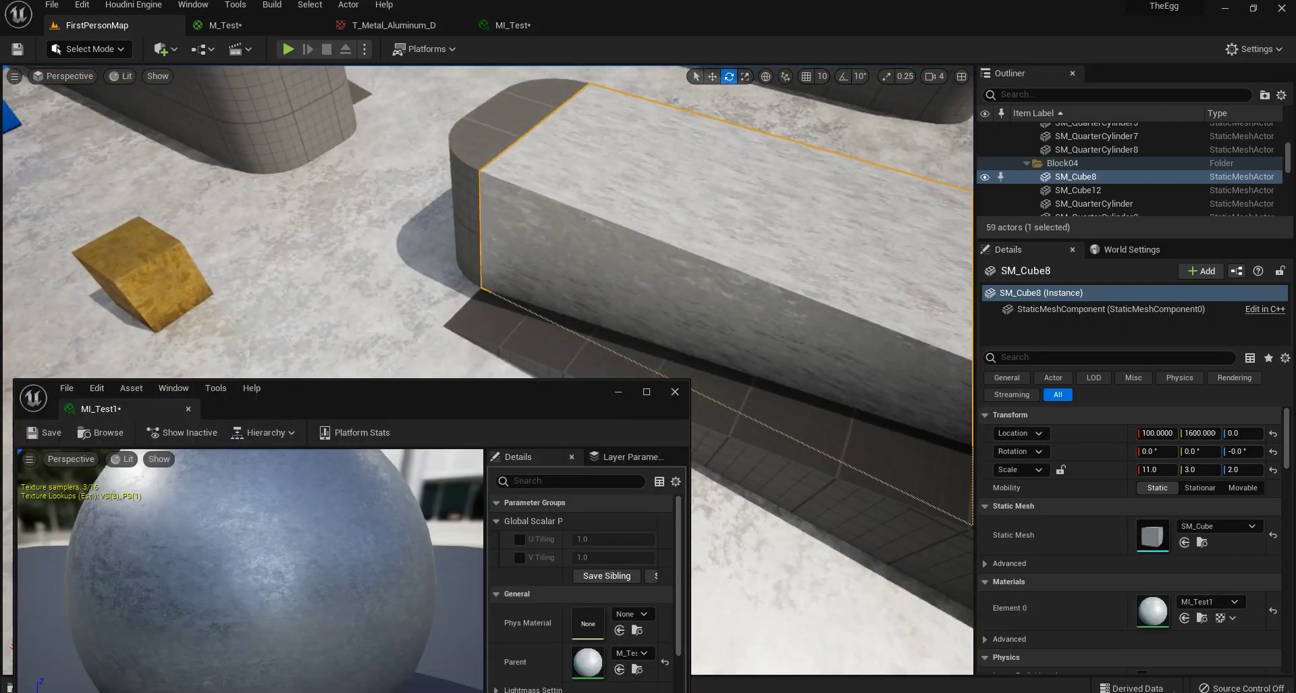
# - Override U Tiling in MI_Test1, trying about 2.55 before lowering it to about 1.39, and check the cube's surface
pyautogui.moveTo(585, 539); pyautogui.dragTo(635, 539)
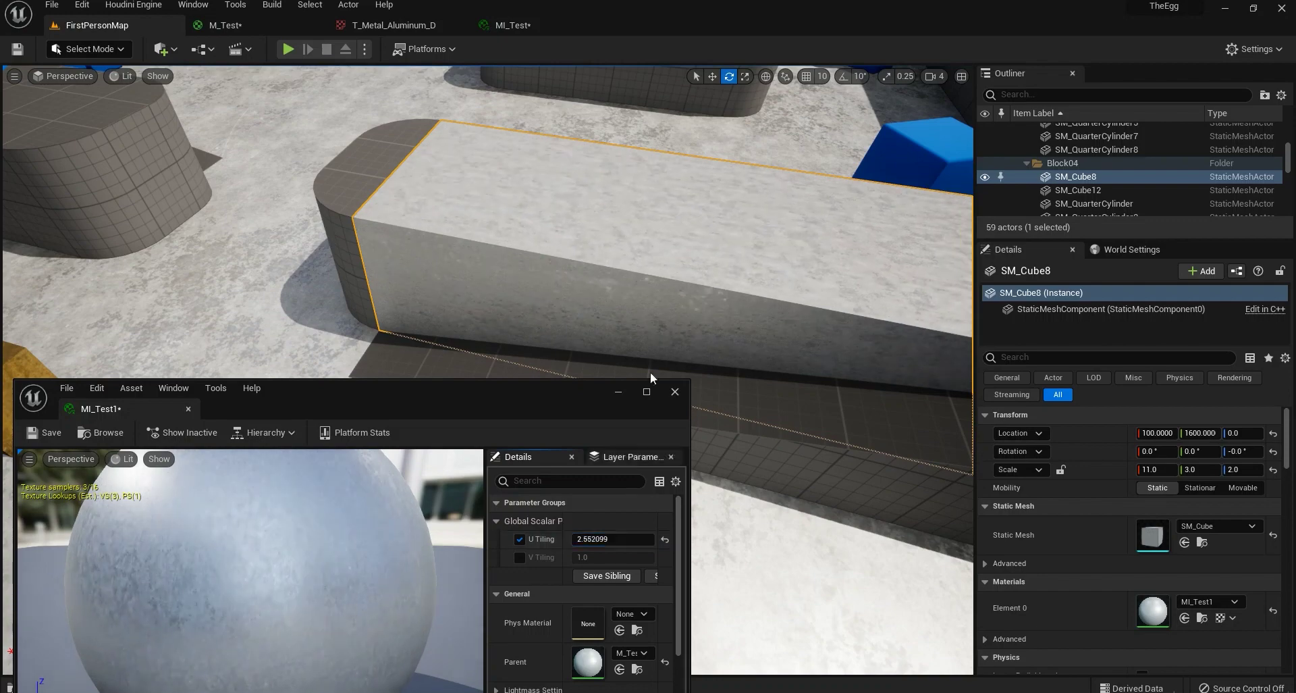
pyautogui.moveTo(488, 284); pyautogui.dragTo(574, 314, button='right')
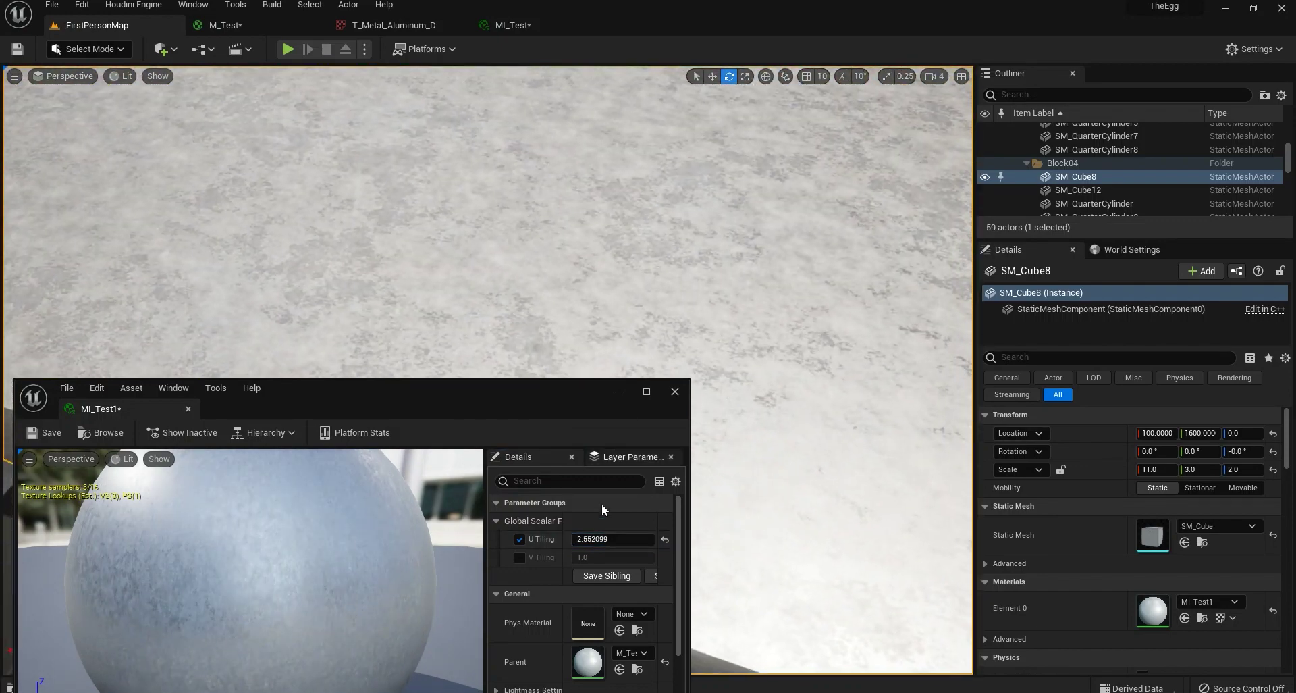
pyautogui.moveTo(611, 539); pyautogui.dragTo(586, 539)
pyautogui.moveTo(607, 317); pyautogui.dragTo(540, 293, button='right')
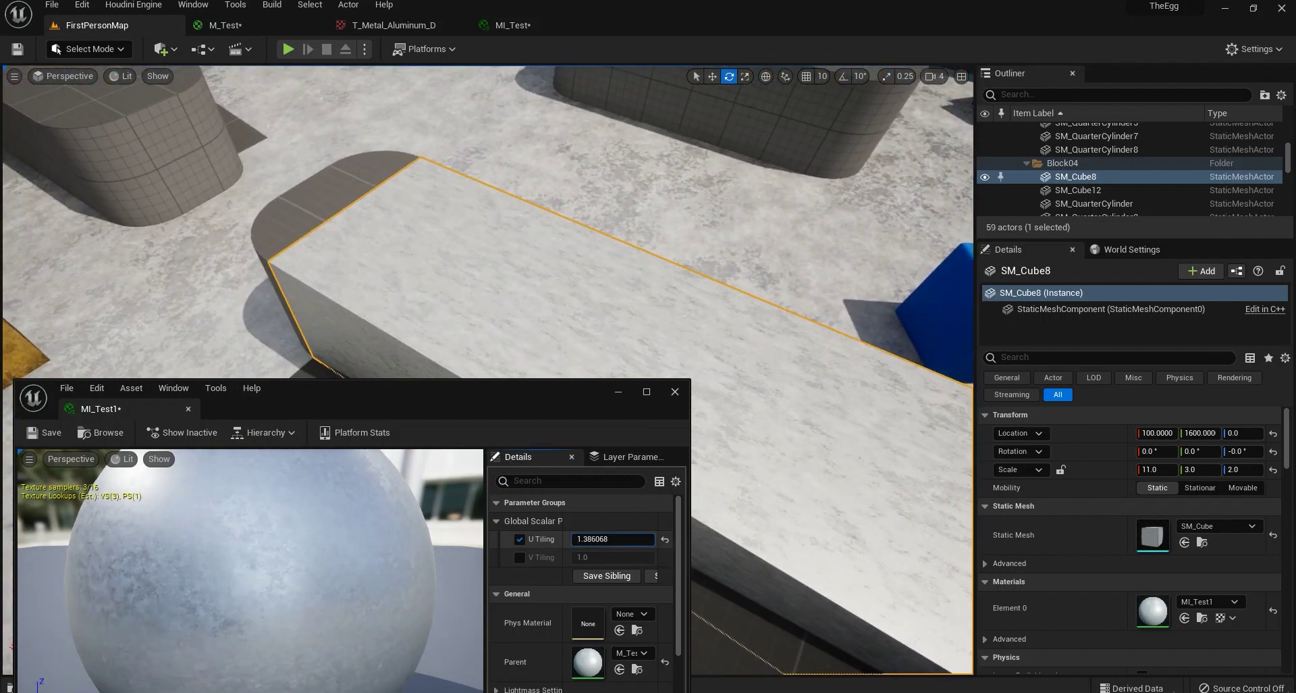
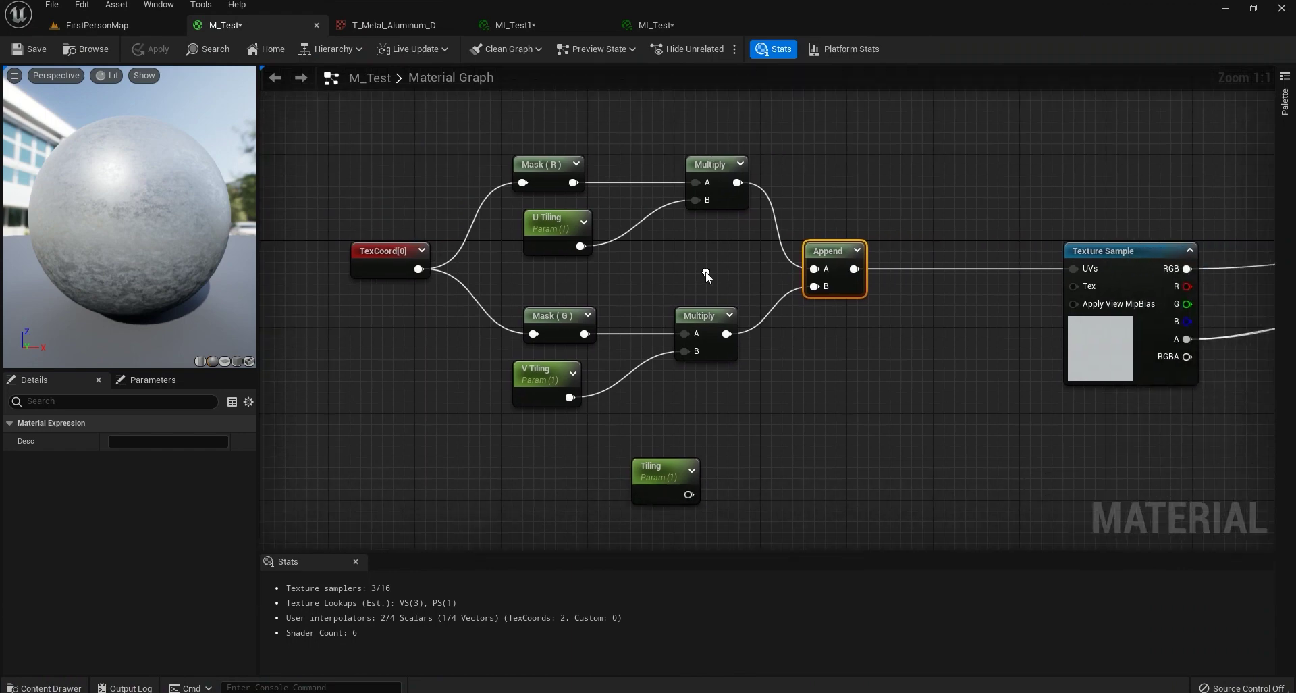
# - Delete the unconnected Tiling scalar parameter from the M_Test material graph
pyautogui.moveTo(748, 451); pyautogui.dragTo(617, 517)
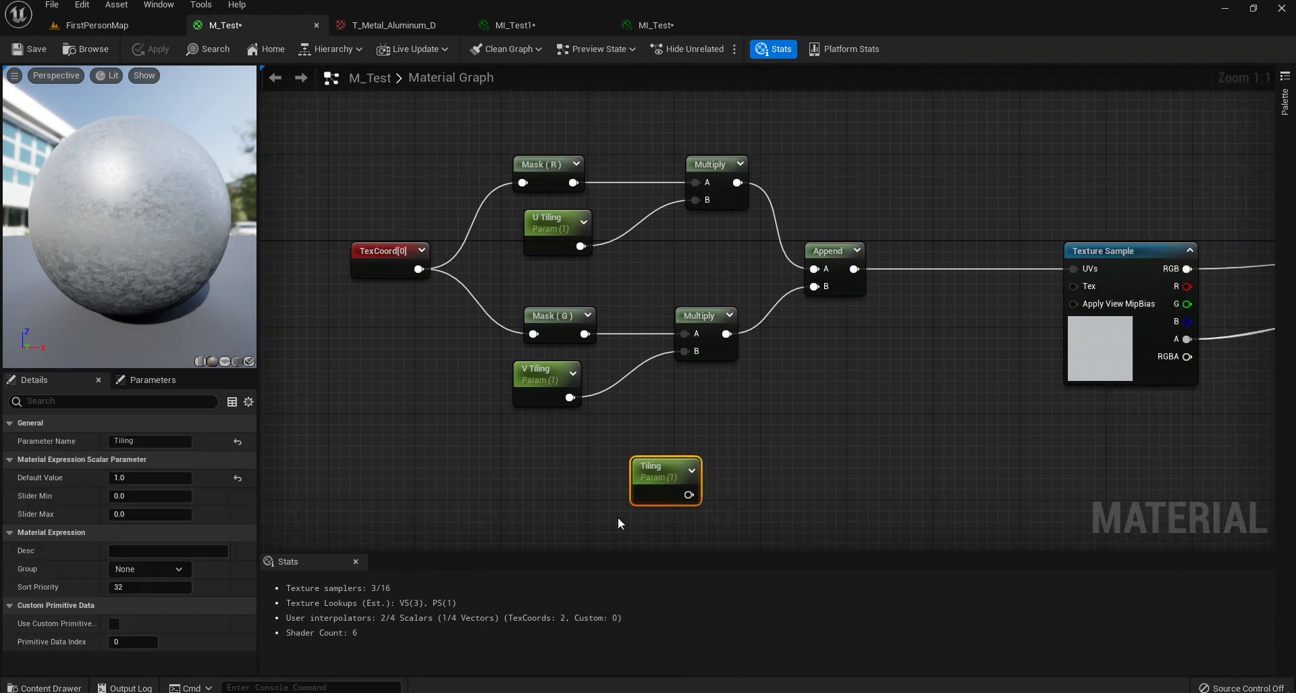
pyautogui.press('Delete')
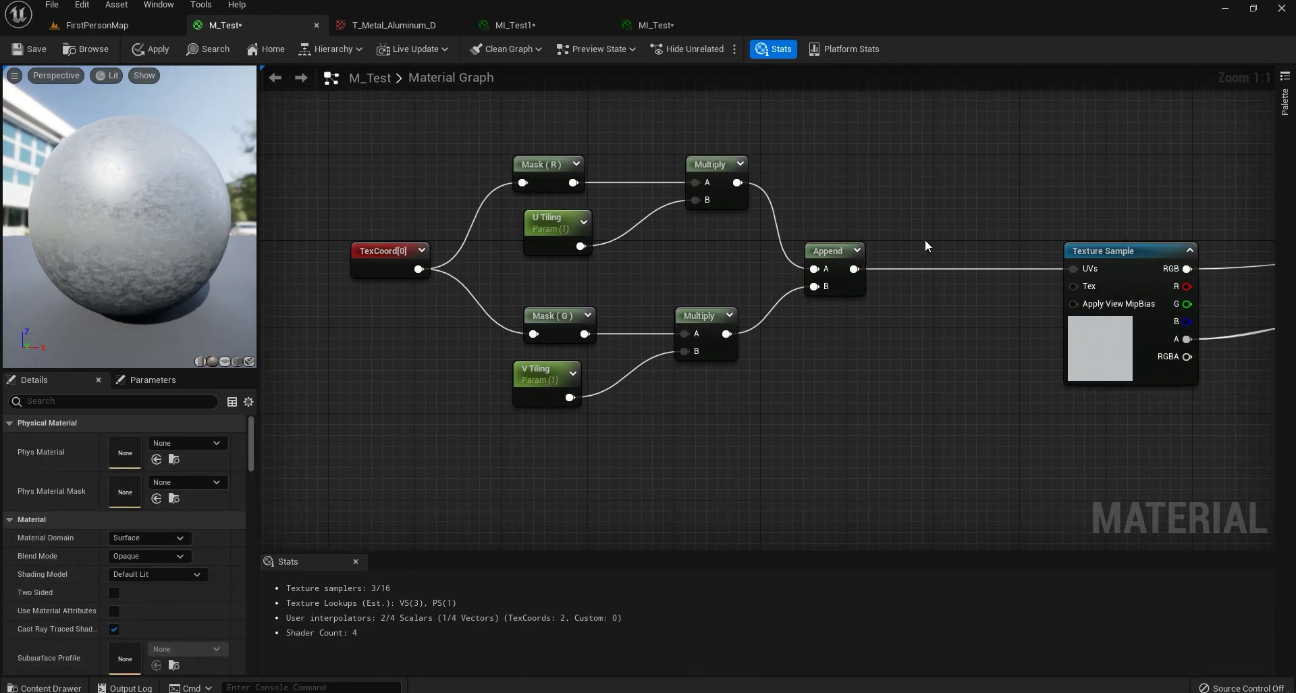
pyautogui.moveTo(924, 240); pyautogui.dragTo(925, 311, button='right')
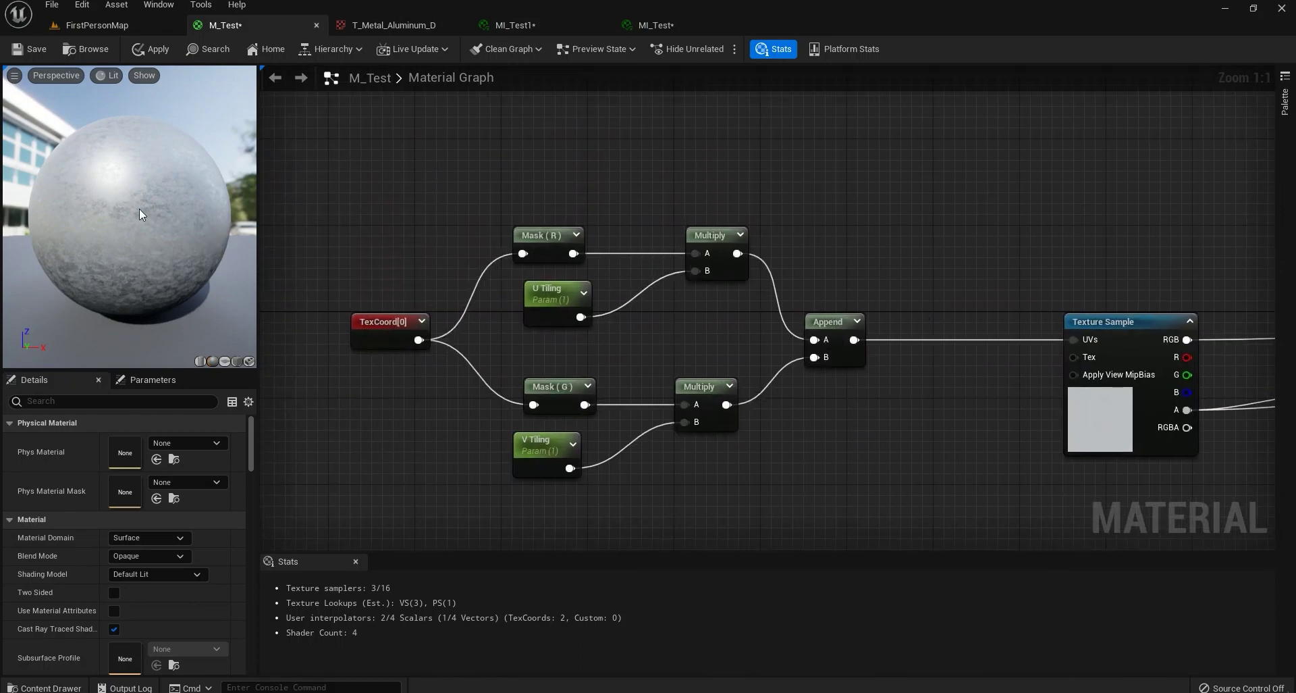
# - Spread out the M_Test graph, moving both Multiply nodes, Append and the tiling parameters away from the TexCoord and Mask nodes
pyautogui.click(97, 25)
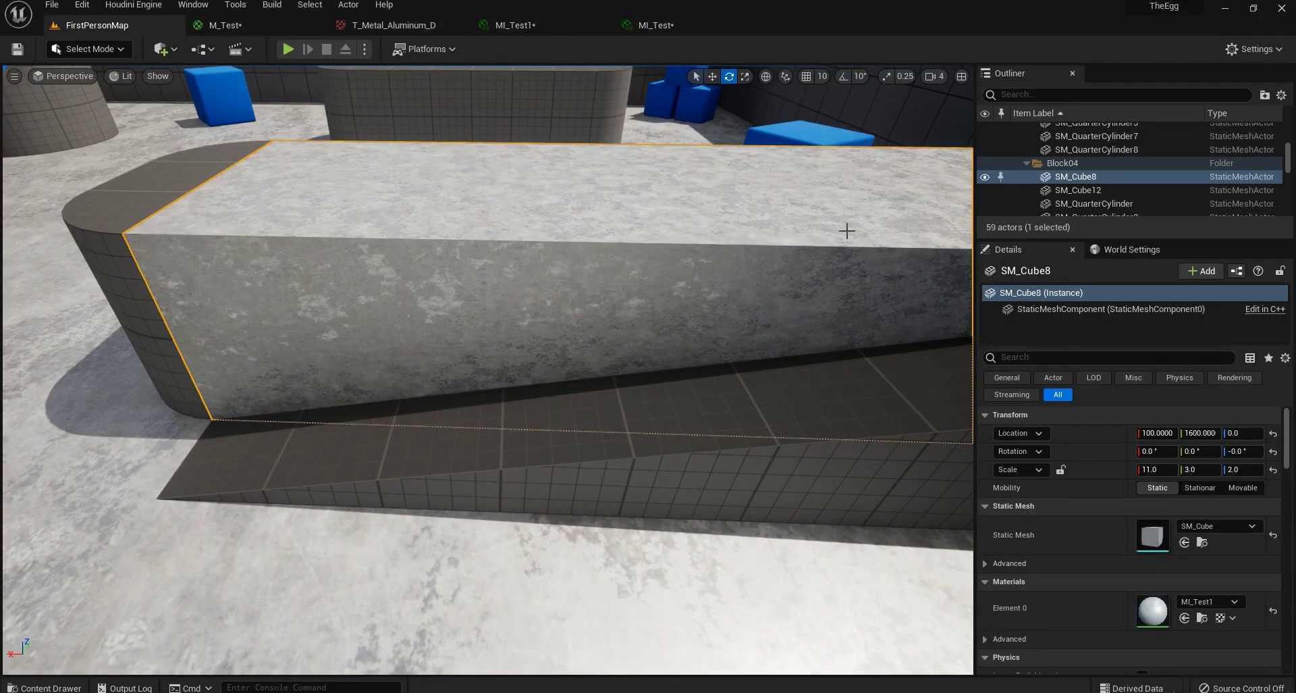
pyautogui.click(223, 25)
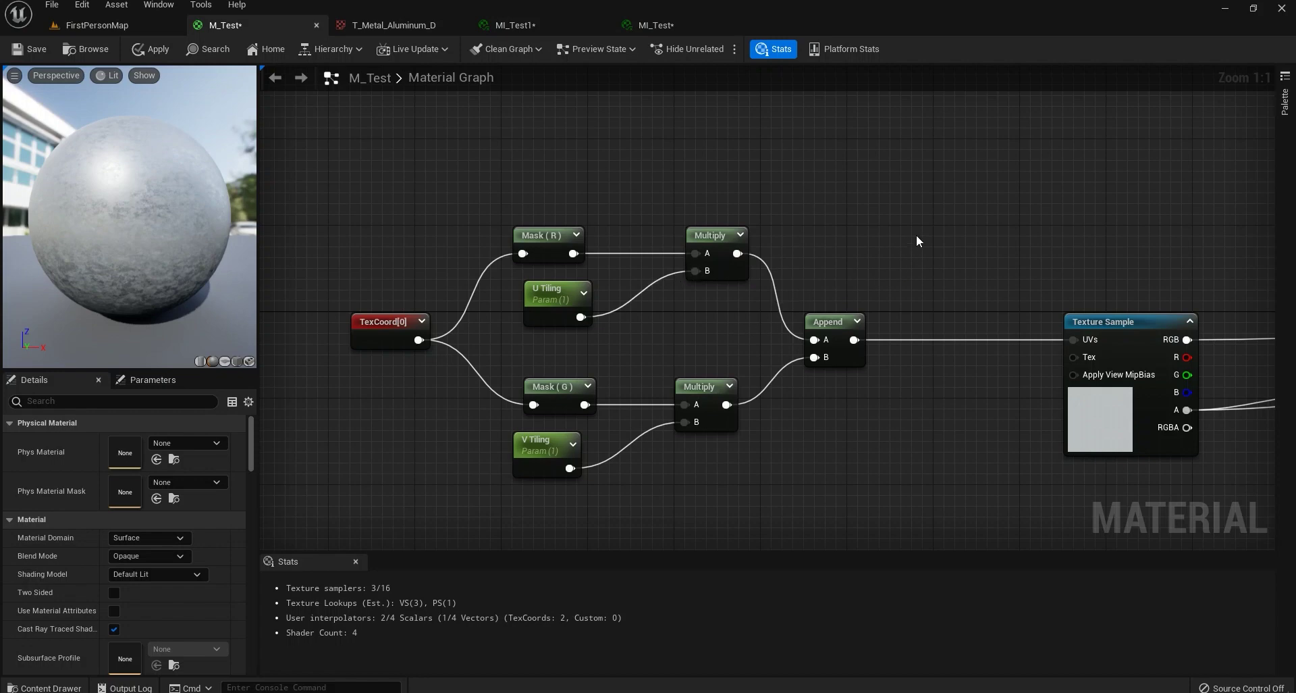
pyautogui.moveTo(917, 234); pyautogui.dragTo(826, 396)
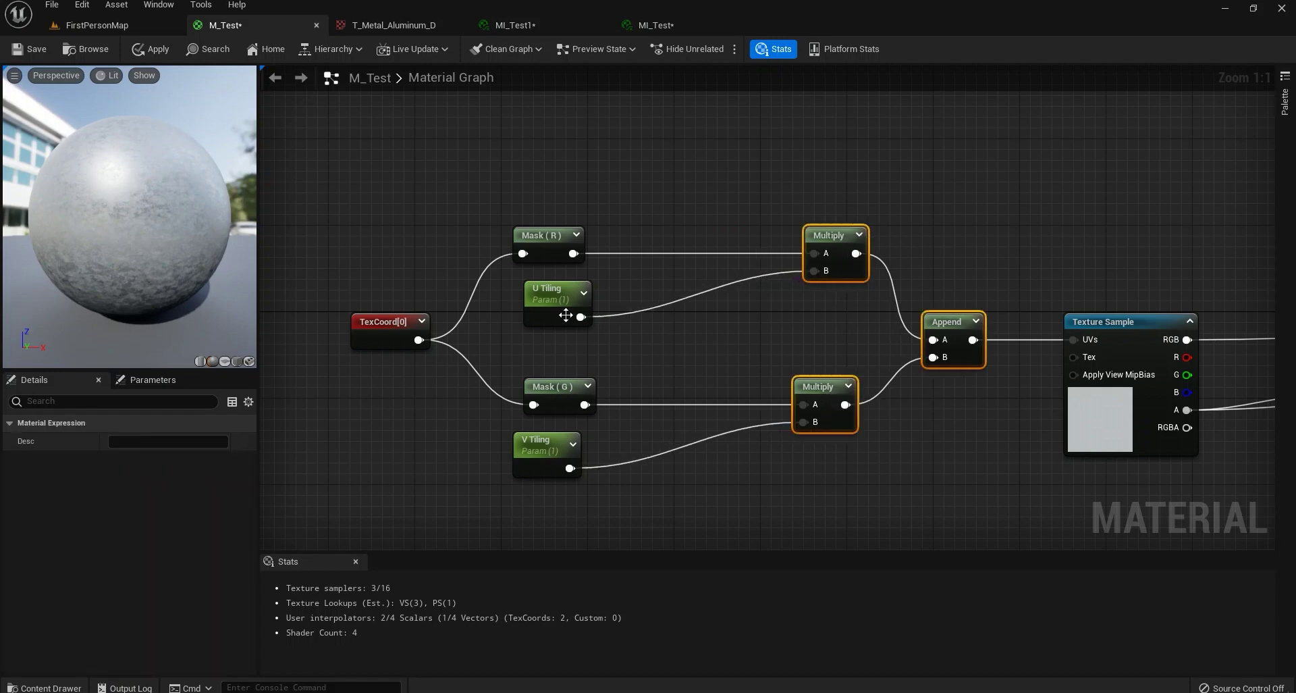
pyautogui.moveTo(551, 297); pyautogui.dragTo(689, 297)
pyautogui.moveTo(521, 438); pyautogui.dragTo(671, 437)
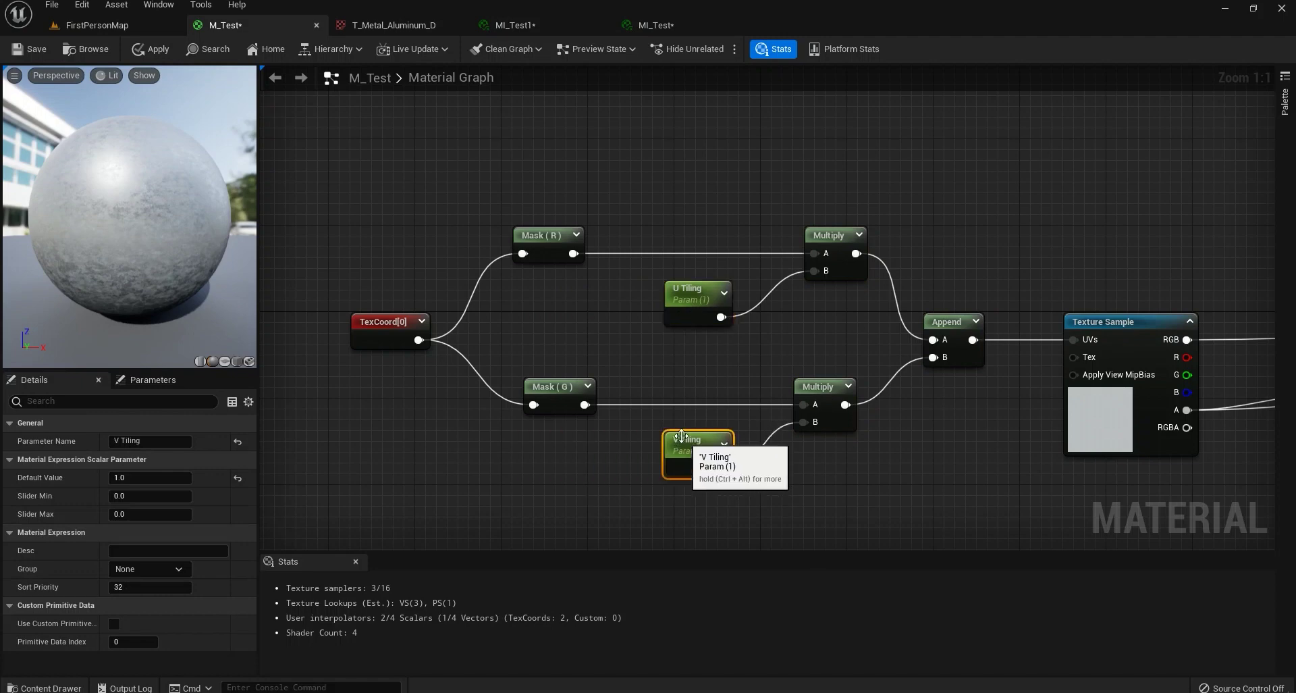
pyautogui.moveTo(604, 216); pyautogui.dragTo(412, 416)
# - Insert an Add node between Mask (R) and the upper Multiply node, aligned with the existing connection
pyautogui.moveTo(547, 247)
pyautogui.mouseDown()
pyautogui.moveTo(428, 247)
pyautogui.moveTo(540, 257)
pyautogui.mouseUp()
pyautogui.write('add')
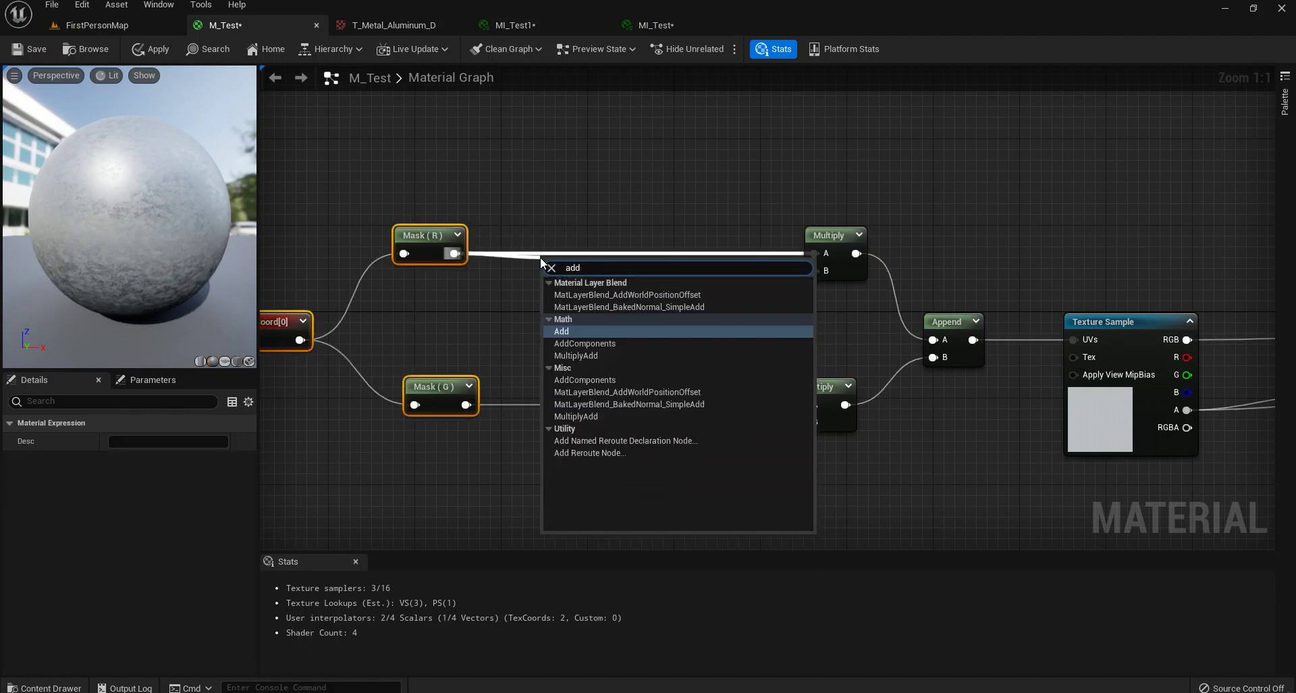
pyautogui.press('Return')
pyautogui.moveTo(589, 285); pyautogui.dragTo(589, 246)
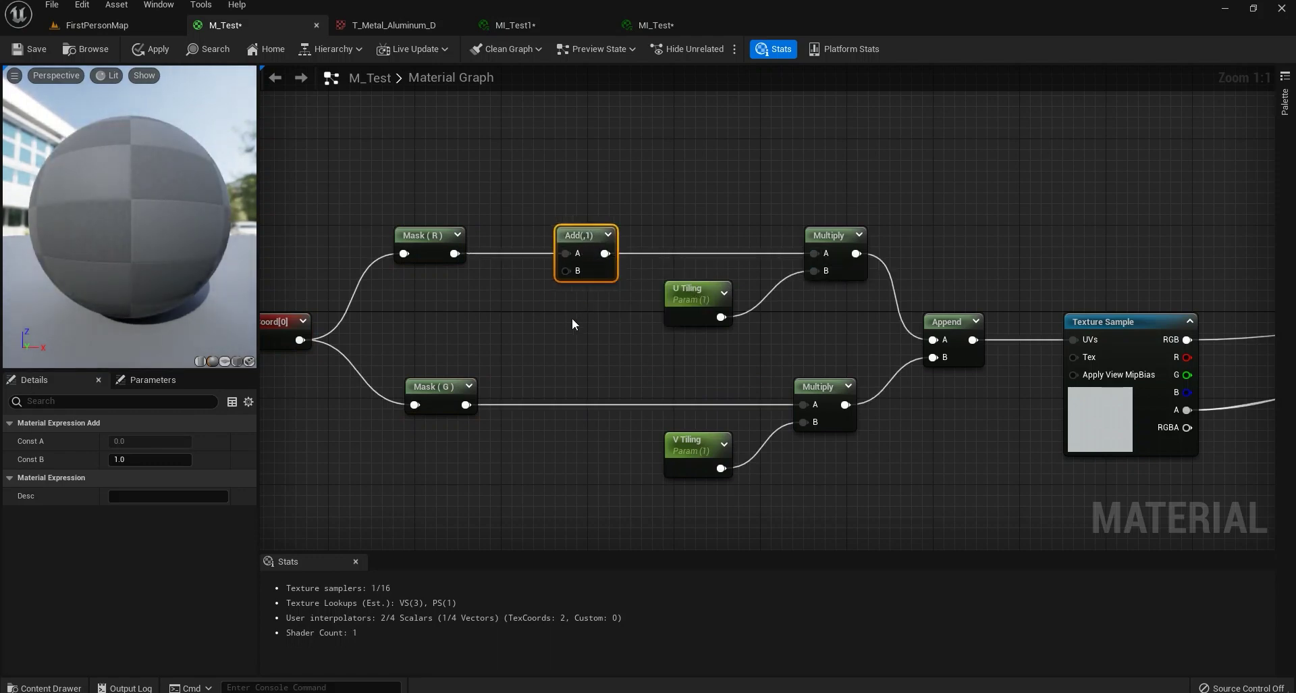
pyautogui.hotkey('ctrl', 'd')
pyautogui.moveTo(466, 405); pyautogui.dragTo(802, 404)
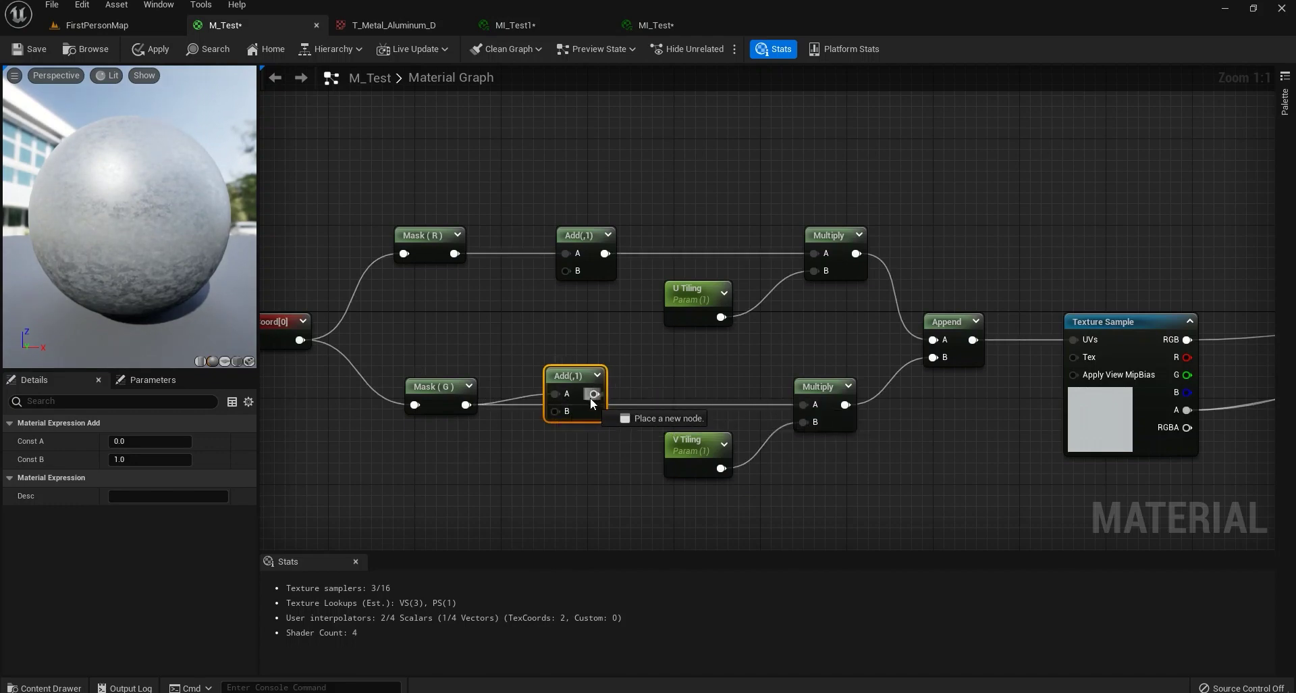
pyautogui.press('Delete')
# - Create a scalar parameter named U Shift below Mask (R), connect it to the Add node's B input, and apply the material changes
pyautogui.moveTo(492, 312); pyautogui.dragTo(586, 348, button='right')
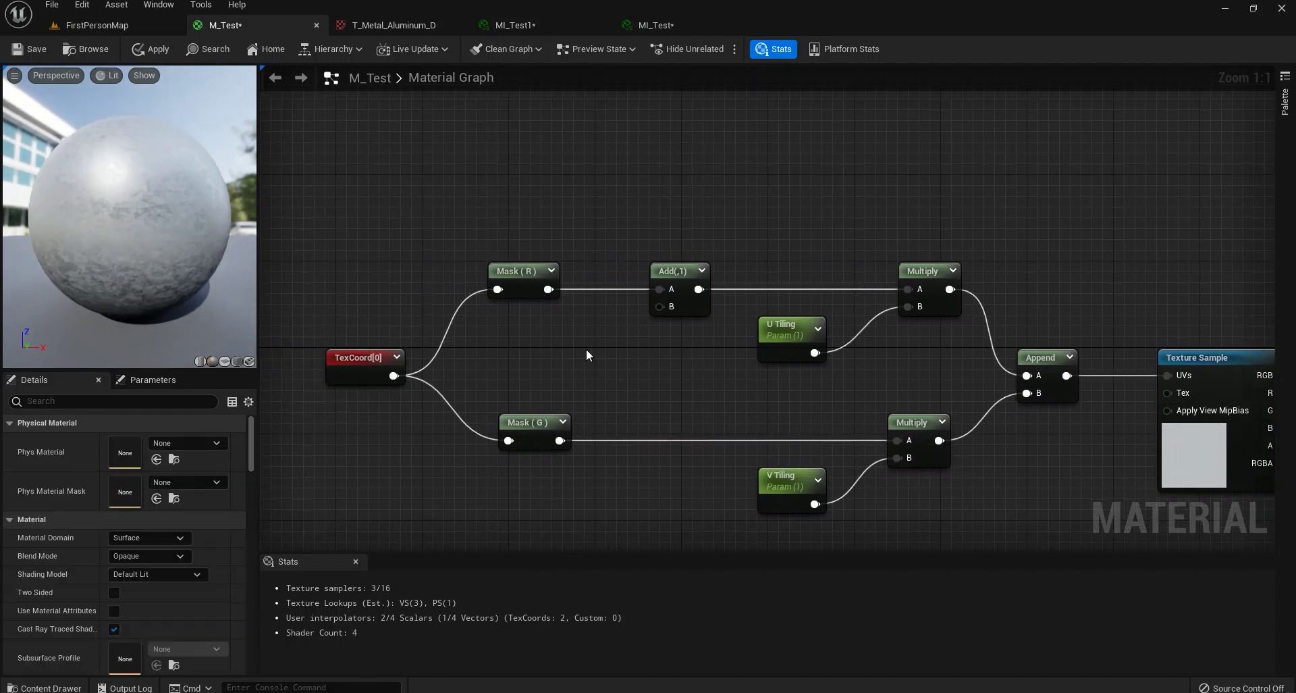
pyautogui.click(545, 349)
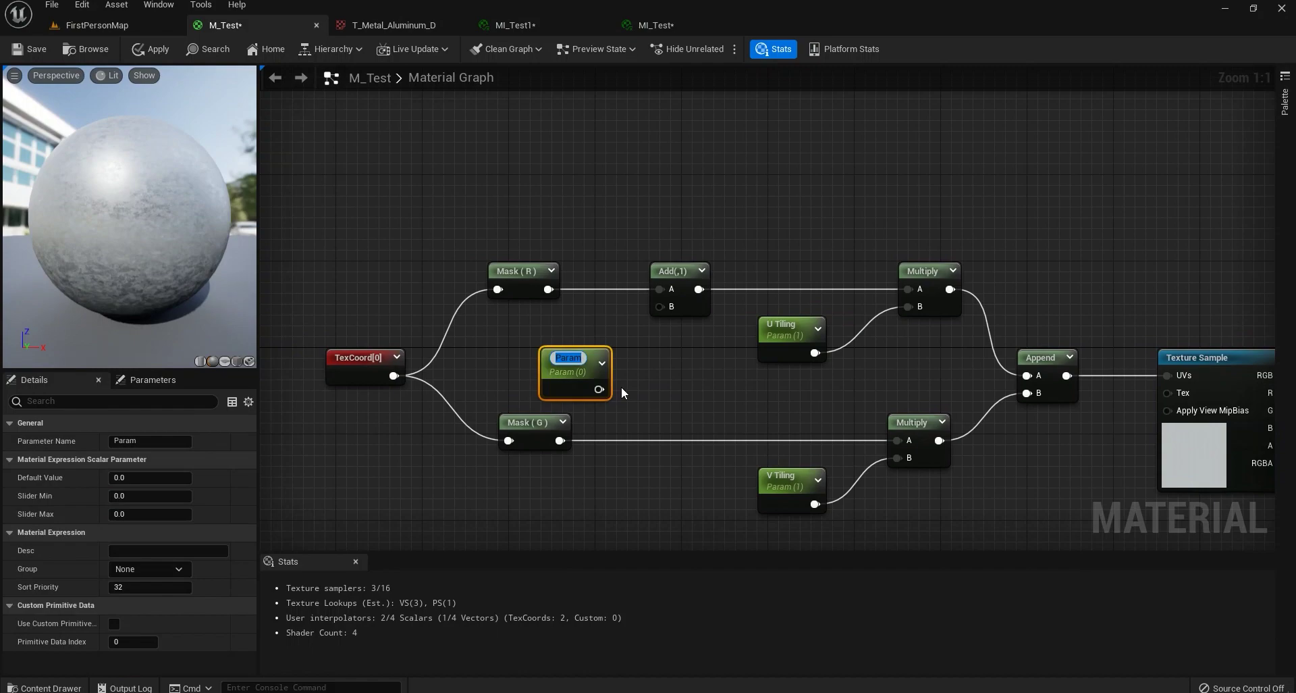
pyautogui.write('U Shift')
pyautogui.press('Return')
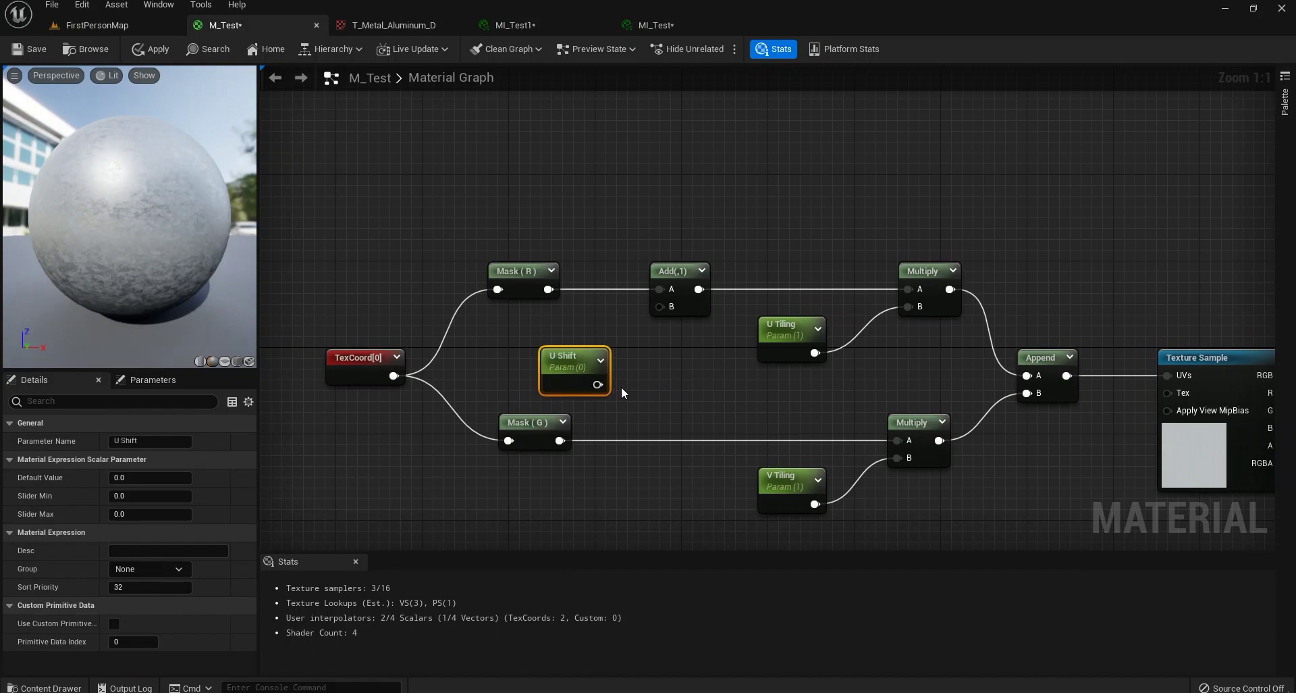
pyautogui.moveTo(598, 384); pyautogui.dragTo(659, 307)
pyautogui.moveTo(572, 364); pyautogui.dragTo(528, 320)
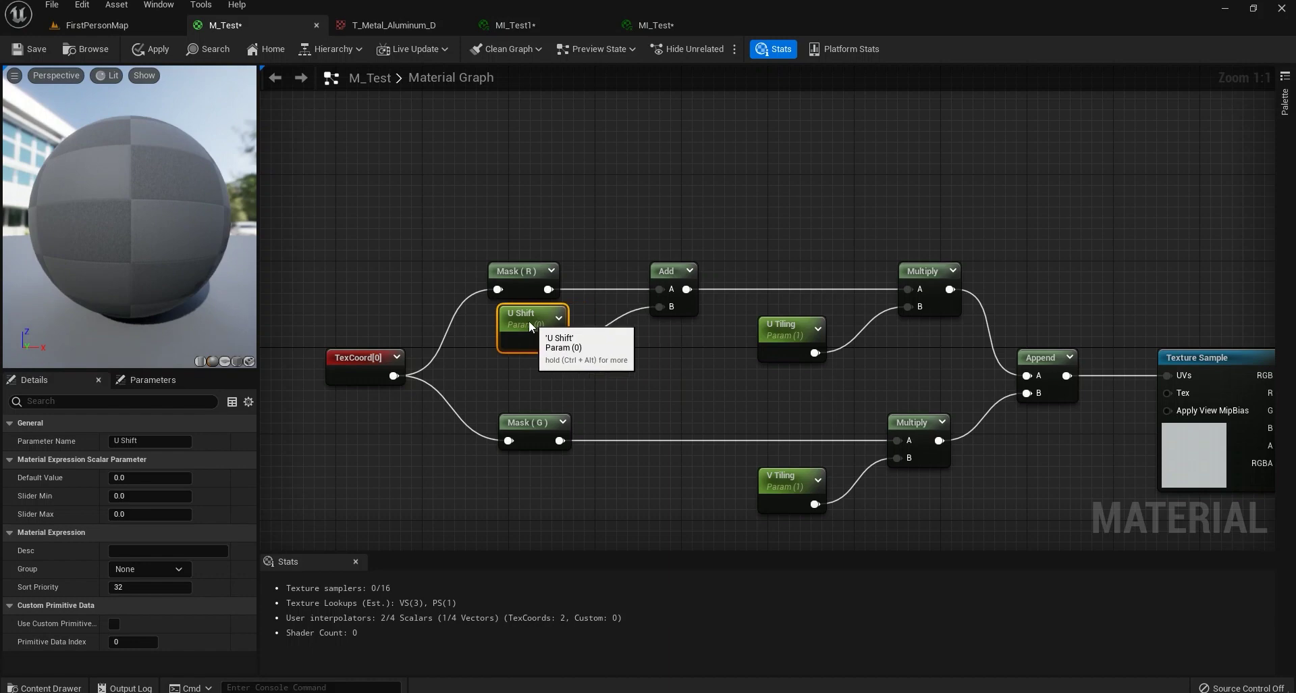
pyautogui.click(148, 50)
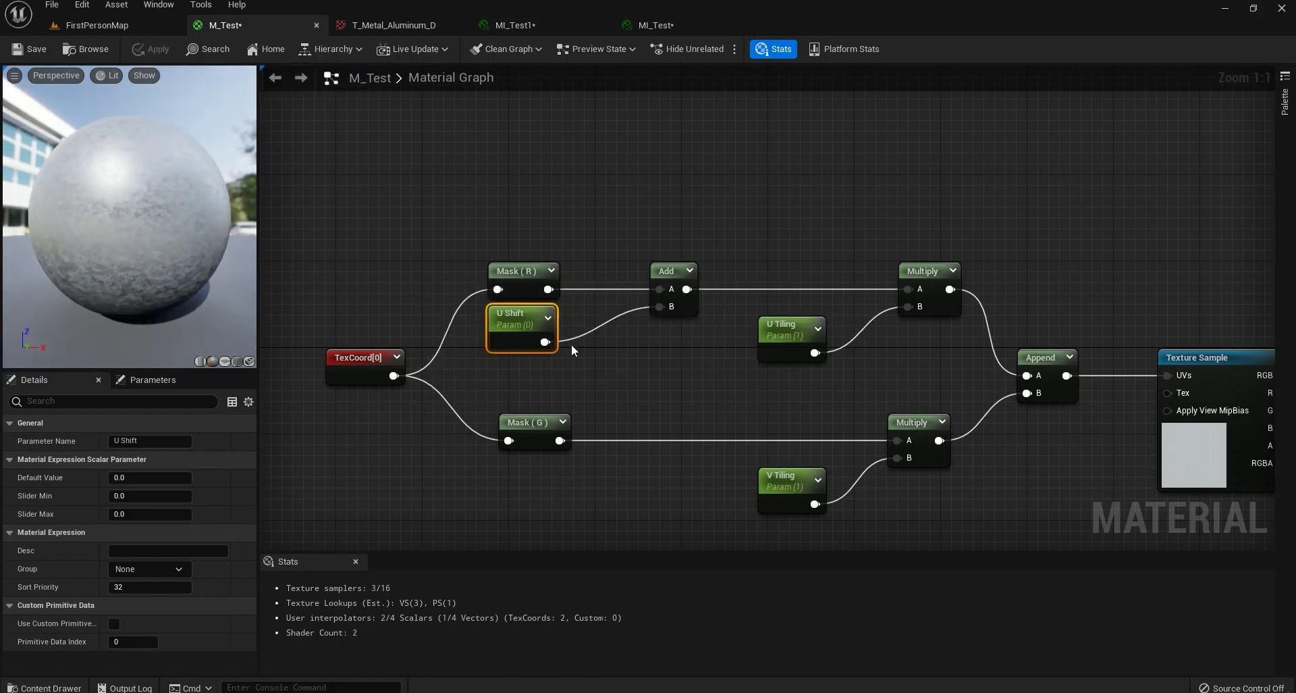
# - Float the MI_Test1 instance editor as a separate window over FirstPersonMap, keeping SM_Cube8 in view
pyautogui.click(108, 22)
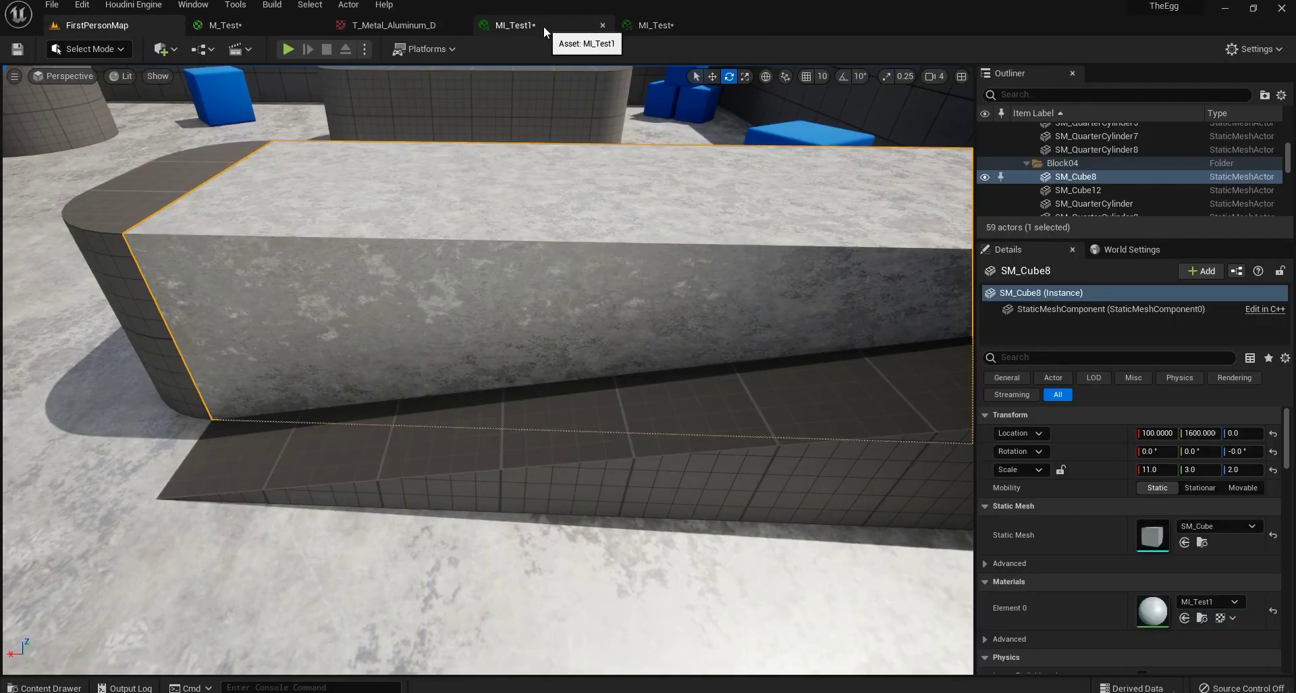
pyautogui.moveTo(529, 31); pyautogui.dragTo(184, 382)
pyautogui.click(96, 27)
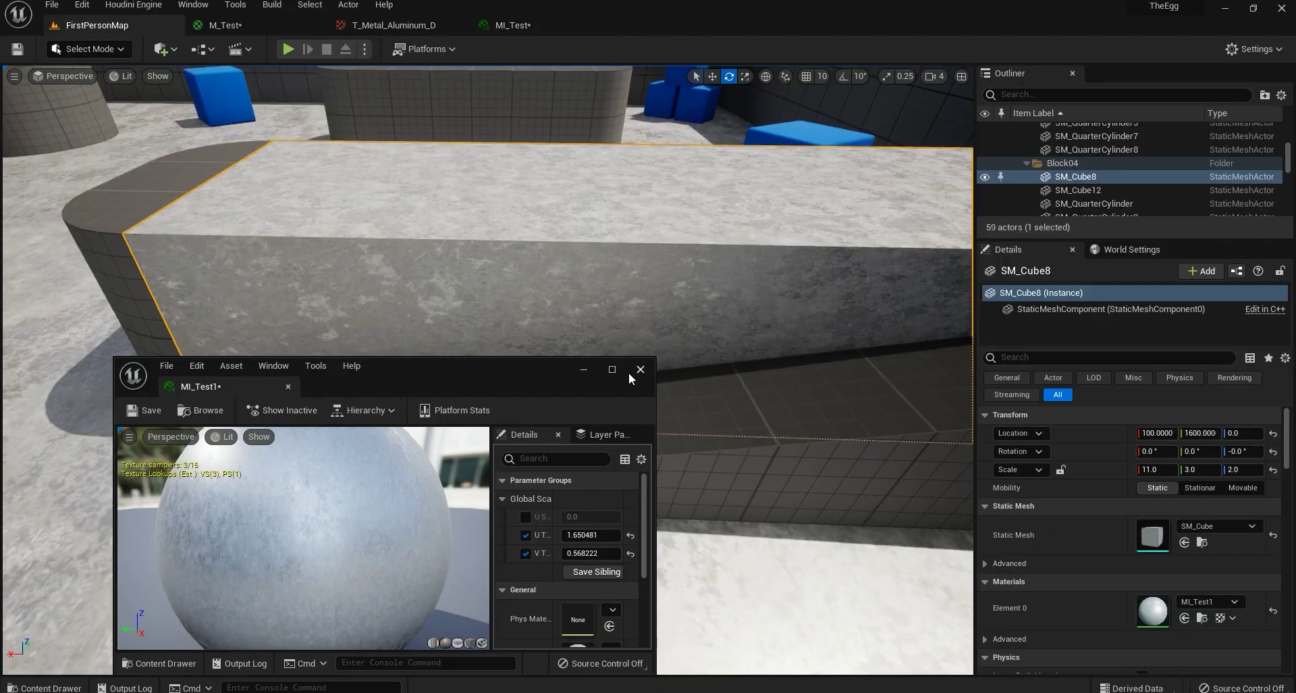
# - Override U Shift in MI_Test1 with about -1.29 while inspecting SM_Cube8, and dock the instance editor back into the main window
pyautogui.click(526, 516)
pyautogui.moveTo(581, 515); pyautogui.dragTo(528, 516)
pyautogui.moveTo(559, 306); pyautogui.dragTo(429, 297, button='right')
pyautogui.moveTo(865, 251); pyautogui.dragTo(925, 239, button='right')
pyautogui.moveTo(587, 290); pyautogui.dragTo(592, 256, button='right')
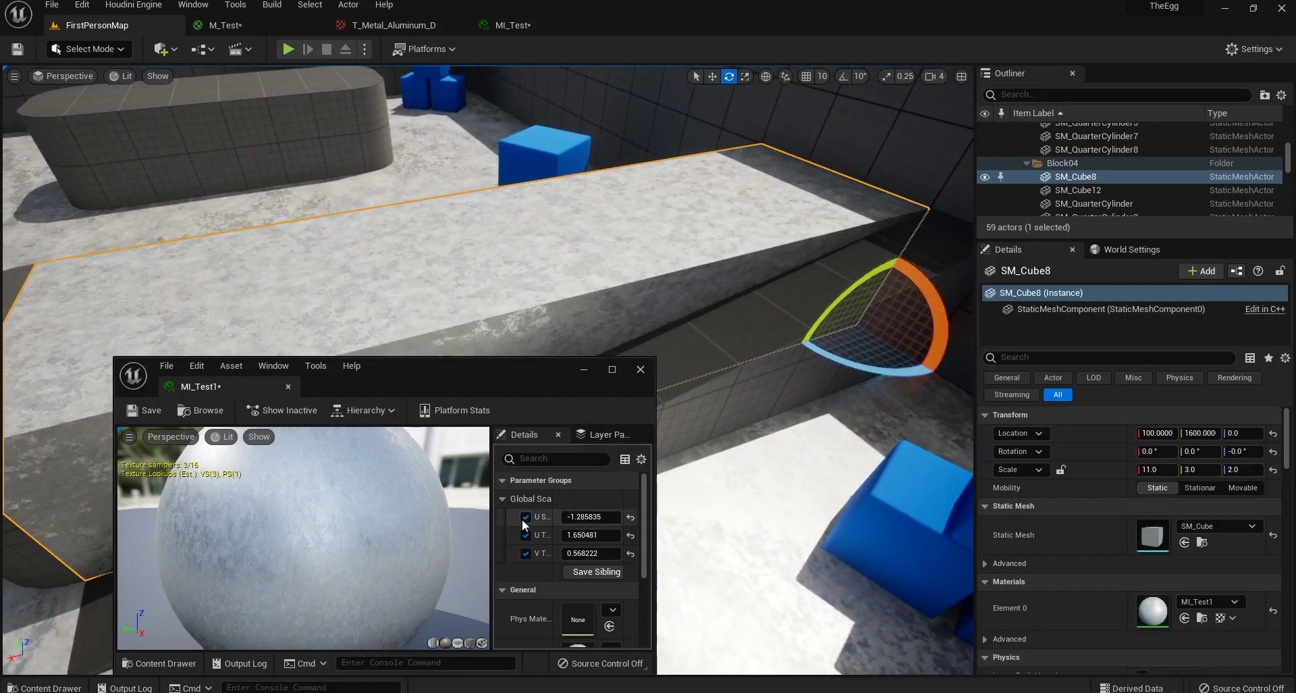
pyautogui.moveTo(237, 392); pyautogui.dragTo(520, 25)
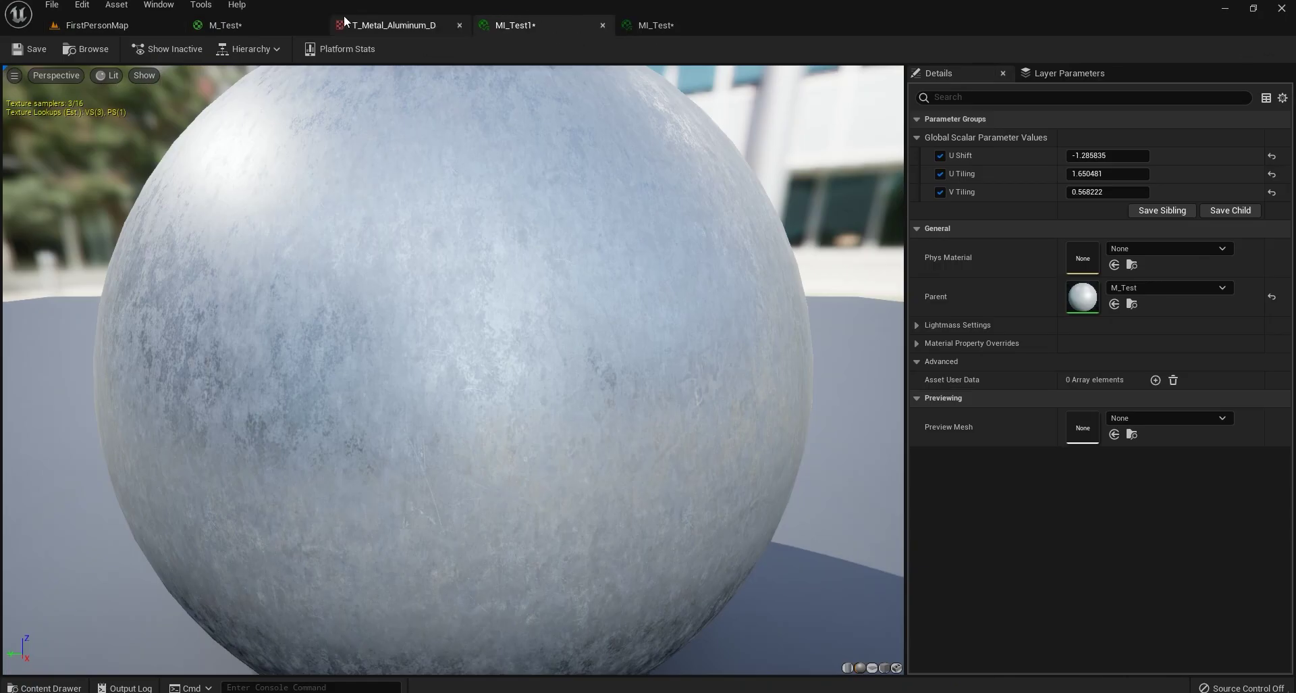
# - Duplicate the Add and U Shift nodes in M_Test and connect the copied Add between Mask (G) and the lower Multiply node
pyautogui.click(223, 25)
pyautogui.moveTo(683, 350); pyautogui.dragTo(609, 310, button='right')
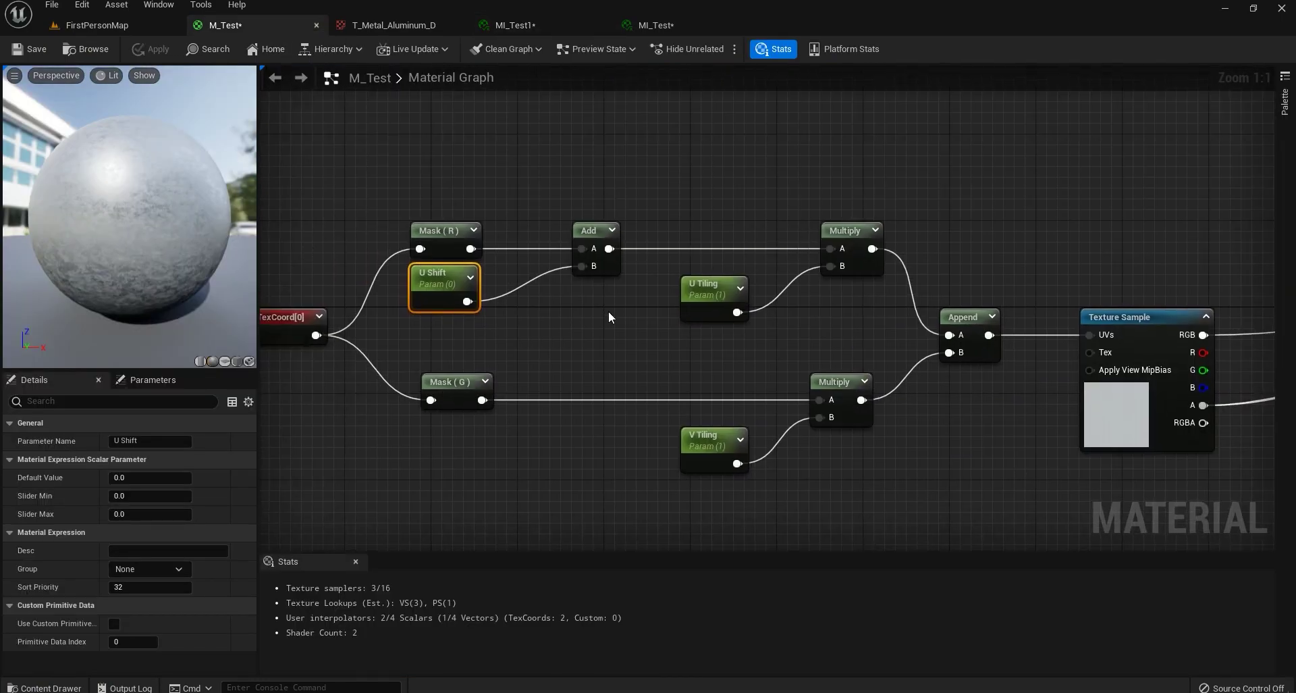
pyautogui.scroll(-1, 609, 310)
pyautogui.click(588, 239)
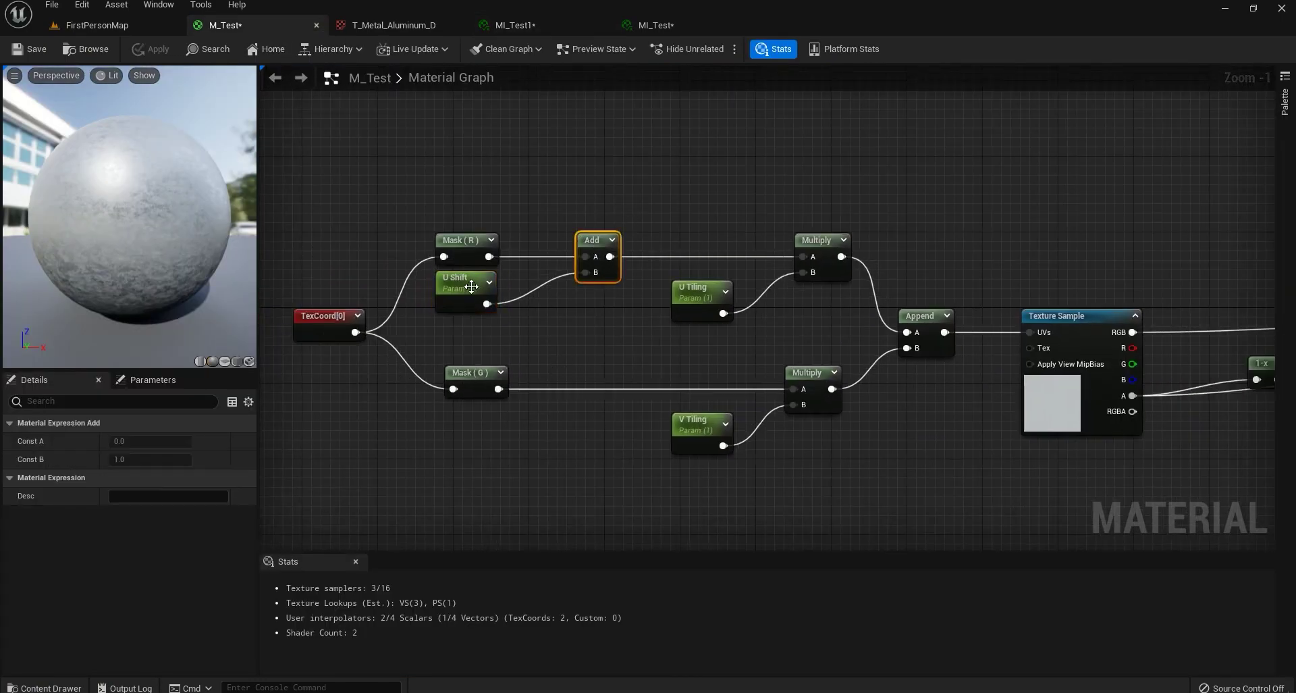
pyautogui.keyDown('ctrl'); pyautogui.click(457, 283); pyautogui.keyUp('ctrl')
pyautogui.hotkey('ctrl', 'c')
pyautogui.hotkey('ctrl', 'v')
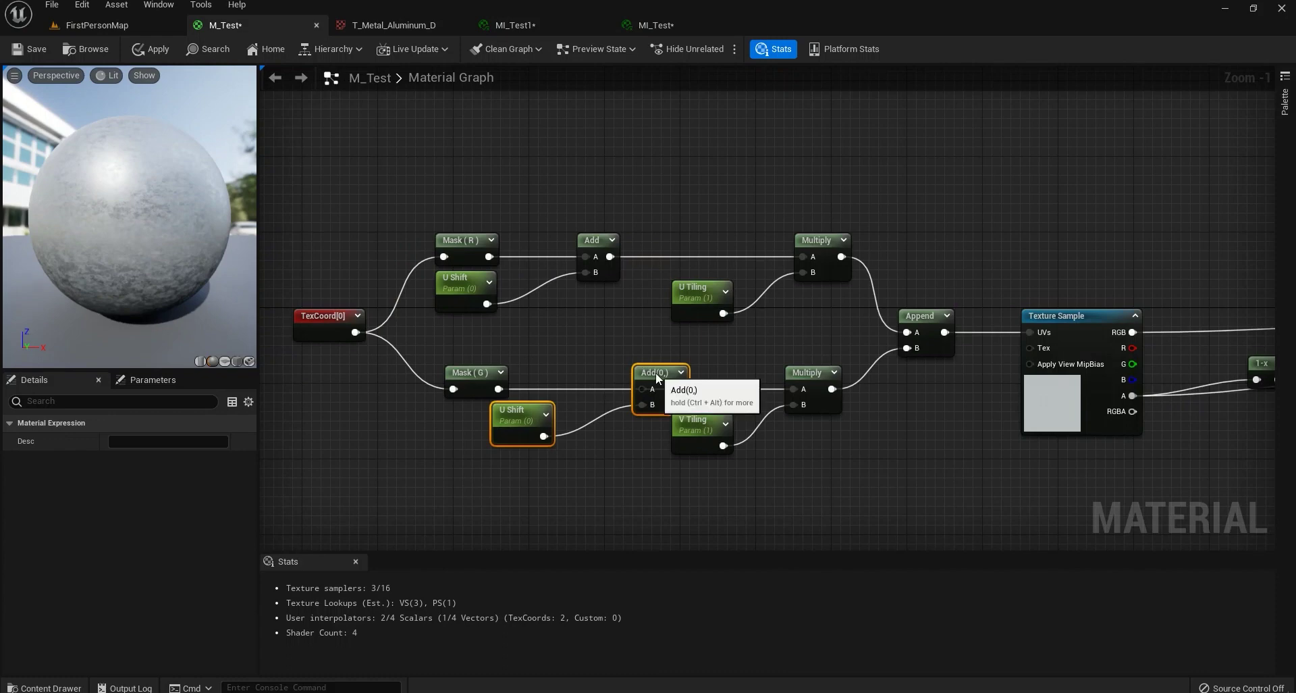
pyautogui.moveTo(655, 371); pyautogui.dragTo(623, 373)
pyautogui.moveTo(498, 389); pyautogui.dragTo(795, 389)
# - Rename the copied shift parameter below Mask (G) to V Shift
pyautogui.click(506, 417)
pyautogui.click(142, 441)
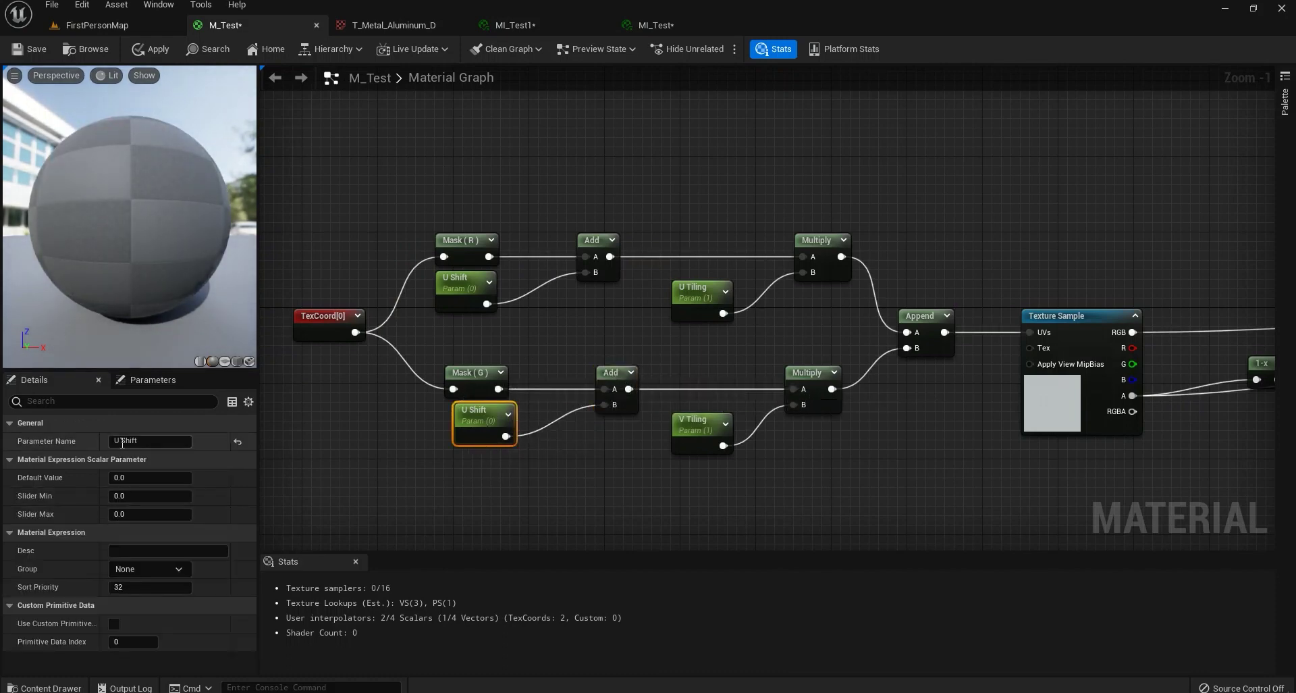
pyautogui.write('V')
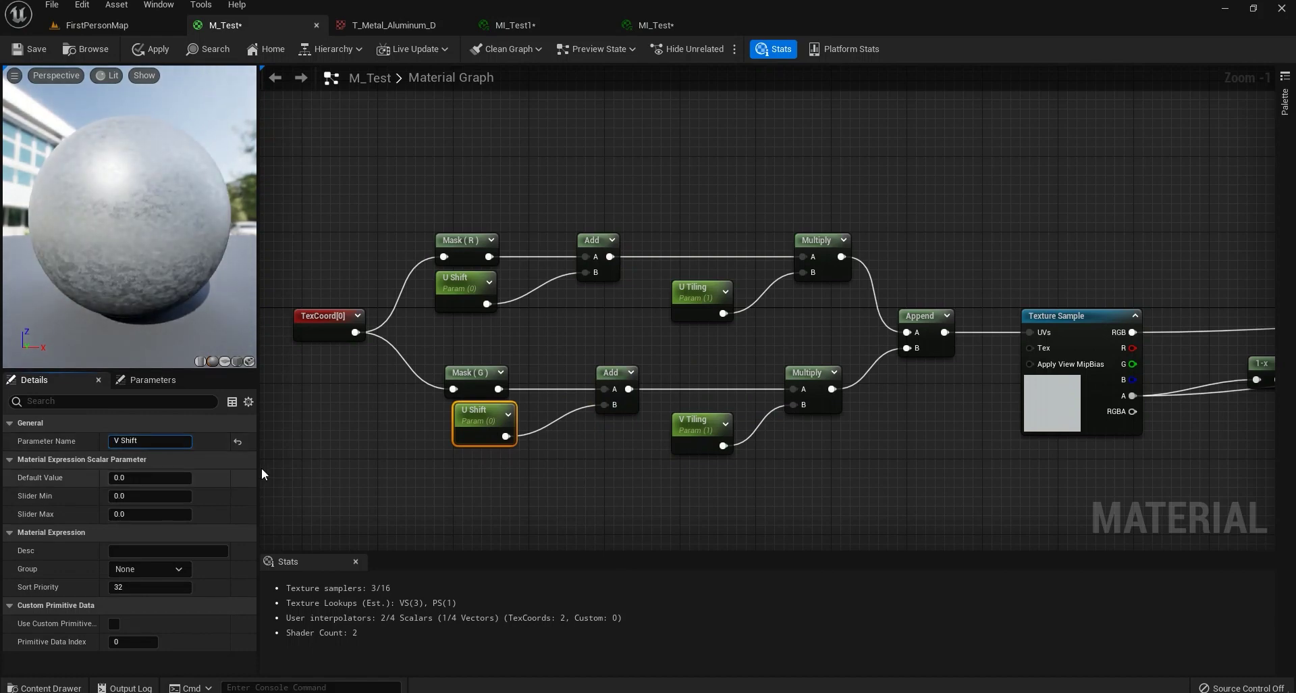
pyautogui.click(551, 468)
# - Apply the changes to M_Test and save the material
pyautogui.click(154, 49)
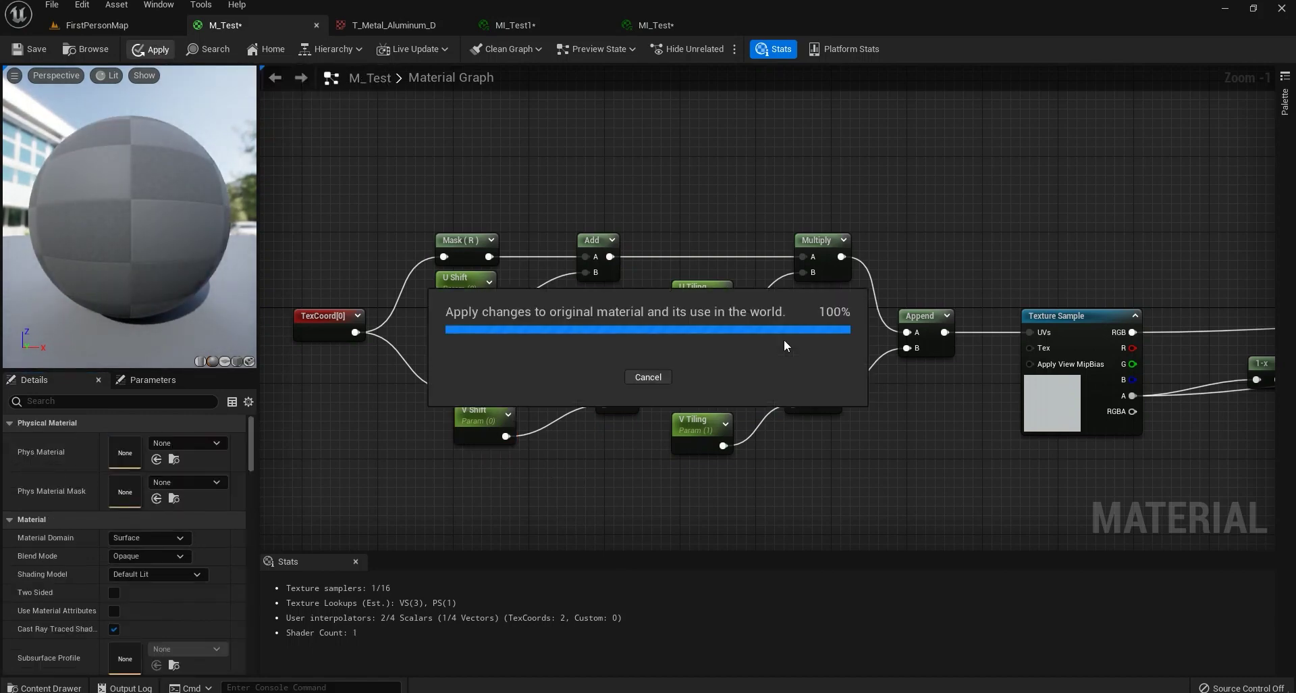
pyautogui.moveTo(963, 417); pyautogui.dragTo(904, 396, button='right')
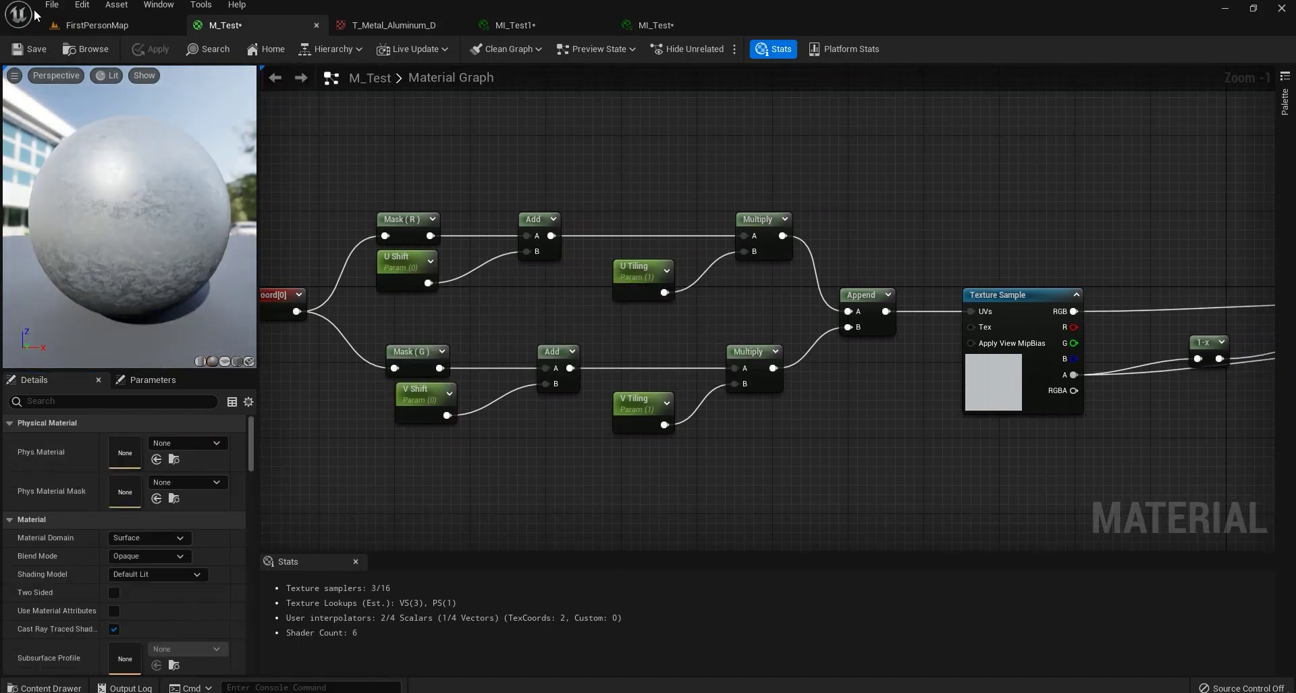
pyautogui.click(31, 49)
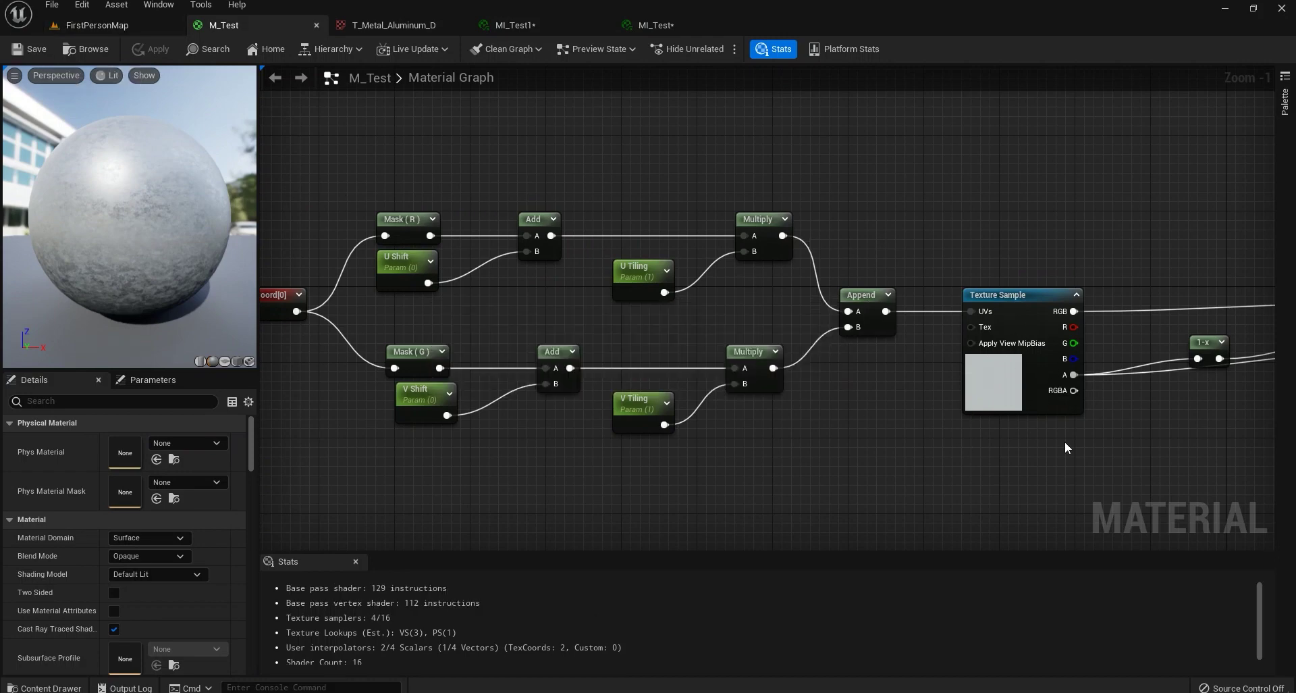
pyautogui.moveTo(982, 442); pyautogui.dragTo(837, 405, button='right')
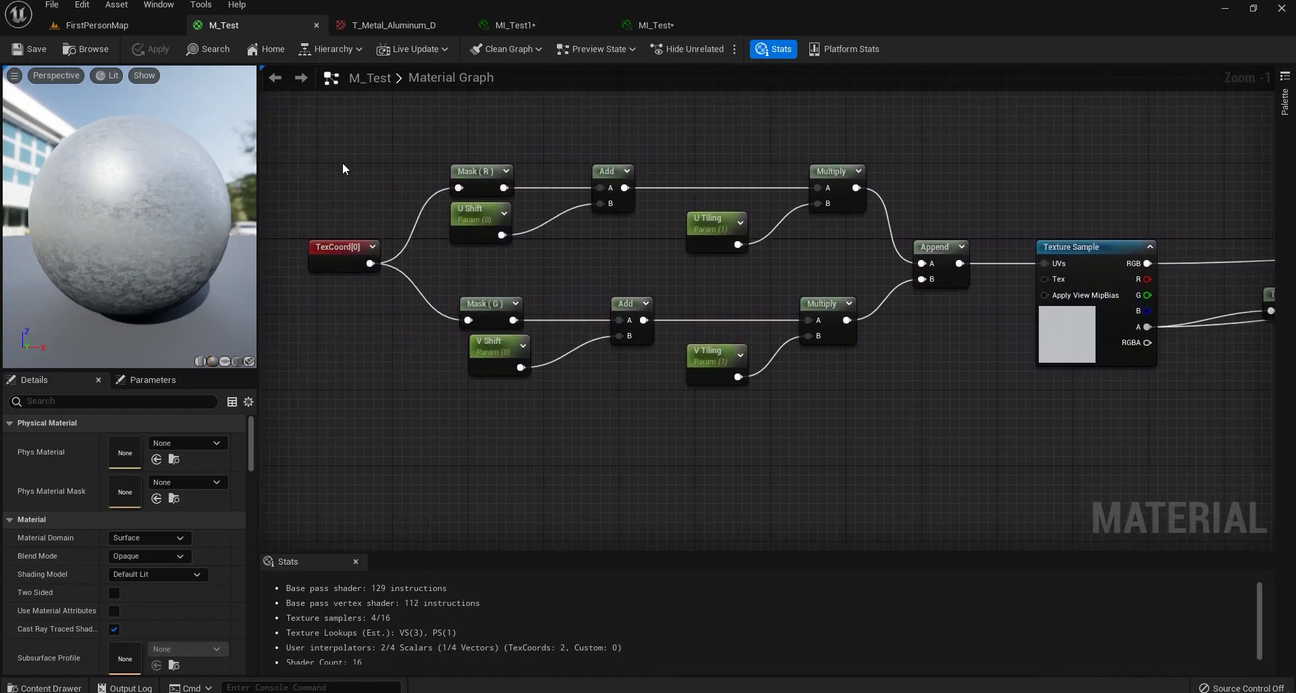